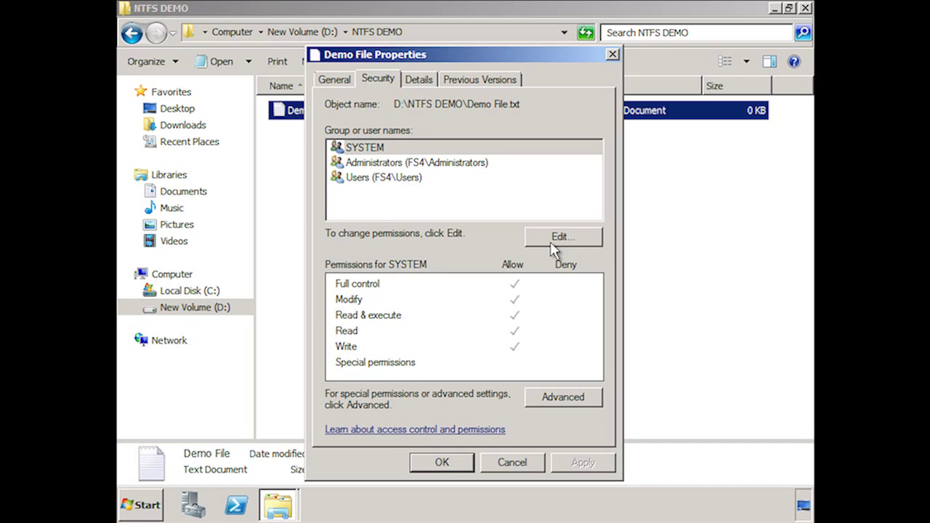
# Open Demo File's permissions for editing, try denying Modify and its dependent permissions to SYSTEM, and clear those denials
pyautogui.click(585, 244)
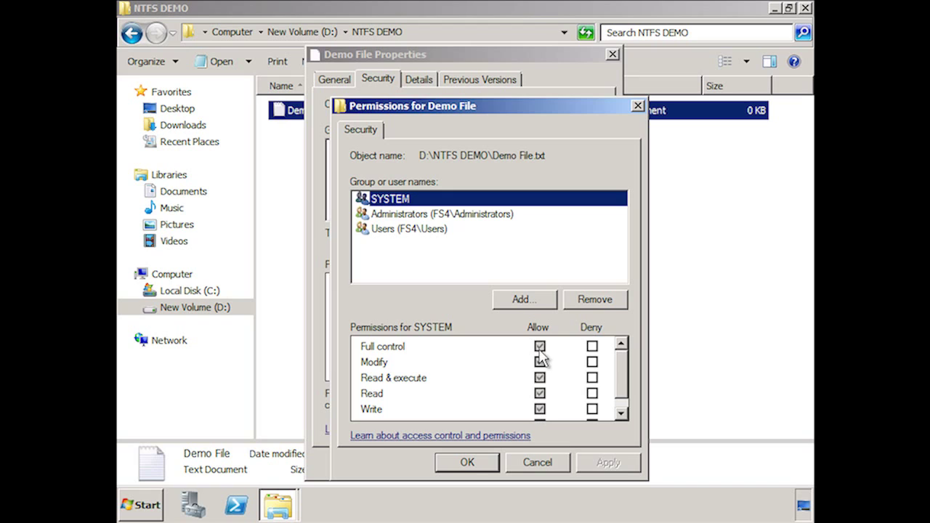
pyautogui.click(593, 363)
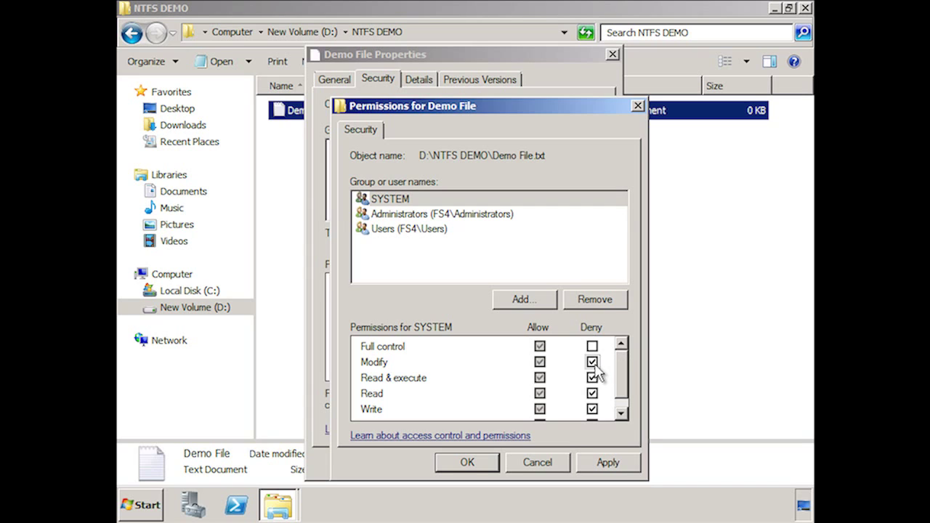
pyautogui.click(592, 362)
pyautogui.click(592, 378)
pyautogui.click(592, 393)
pyautogui.click(592, 409)
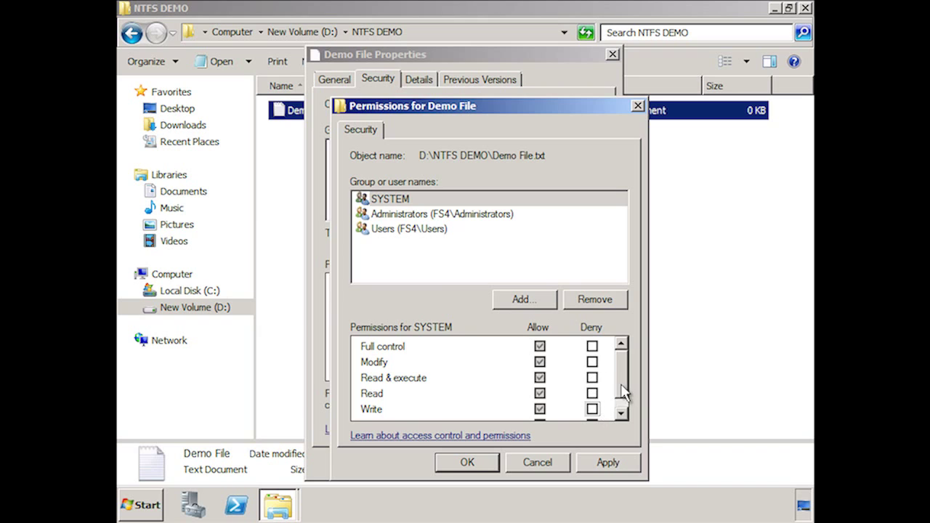
pyautogui.click(622, 412)
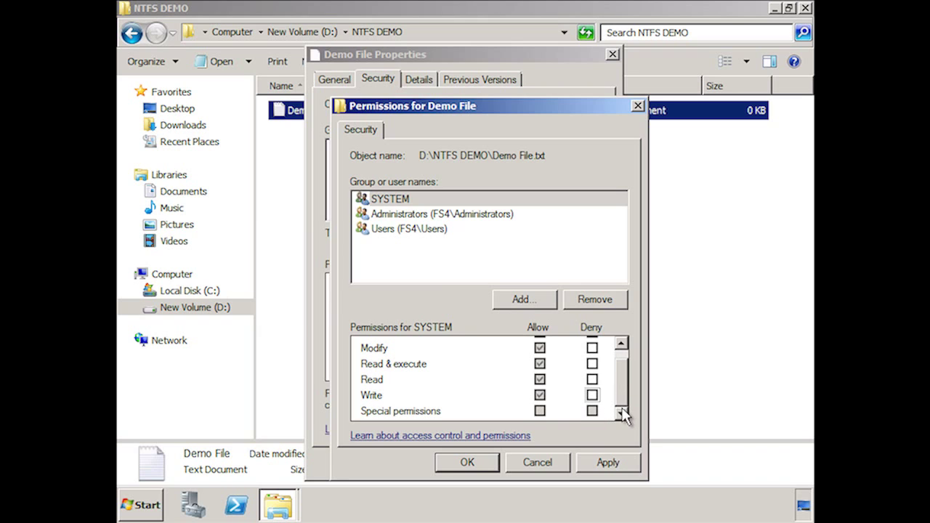
# Add the Everyone group to Demo File's permissions and allow it Full control
pyautogui.click(520, 298)
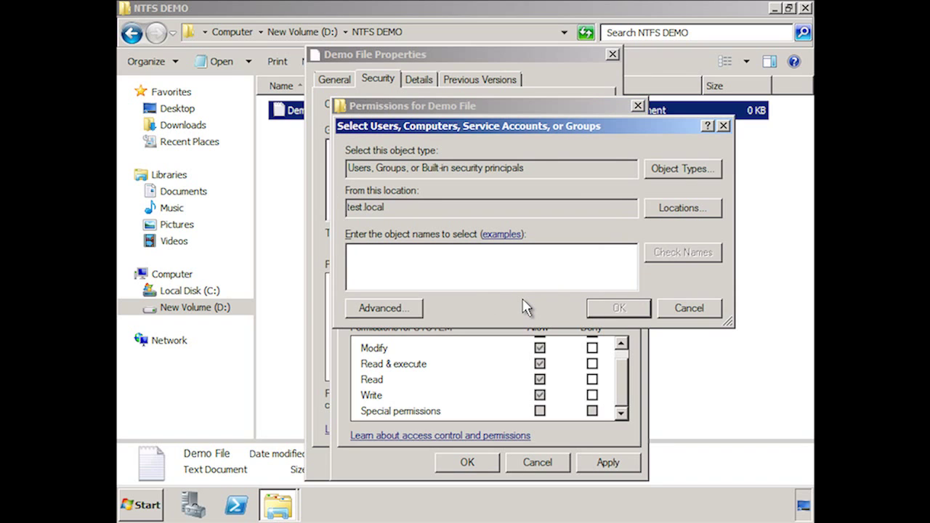
pyautogui.write('everyone')
pyautogui.press('Return')
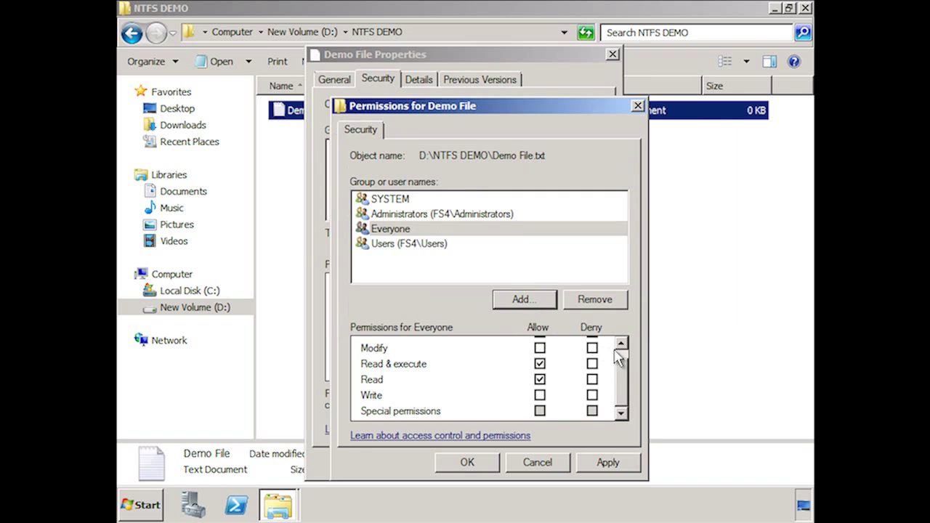
pyautogui.click(624, 356)
pyautogui.click(539, 347)
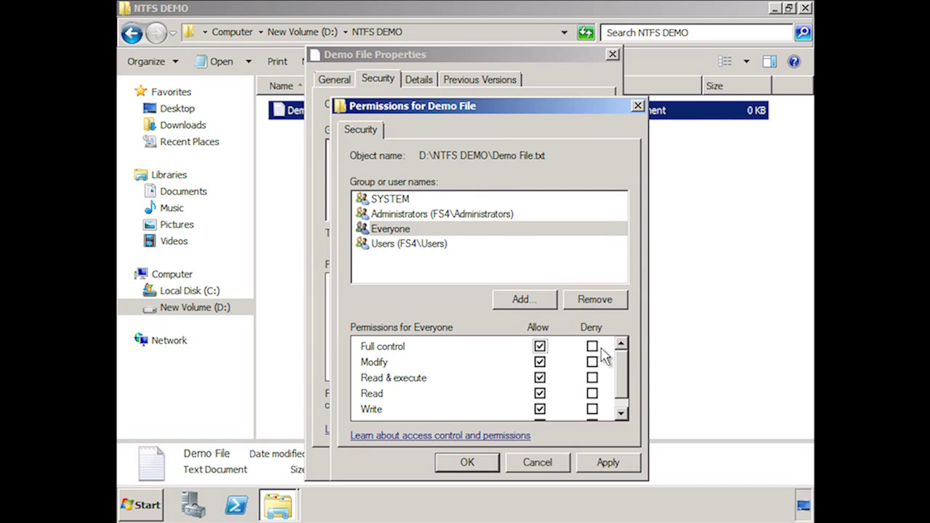
# Withdraw Full control, Modify and Write from Everyone, and discard the pending permission changes
pyautogui.click(540, 347)
pyautogui.click(540, 362)
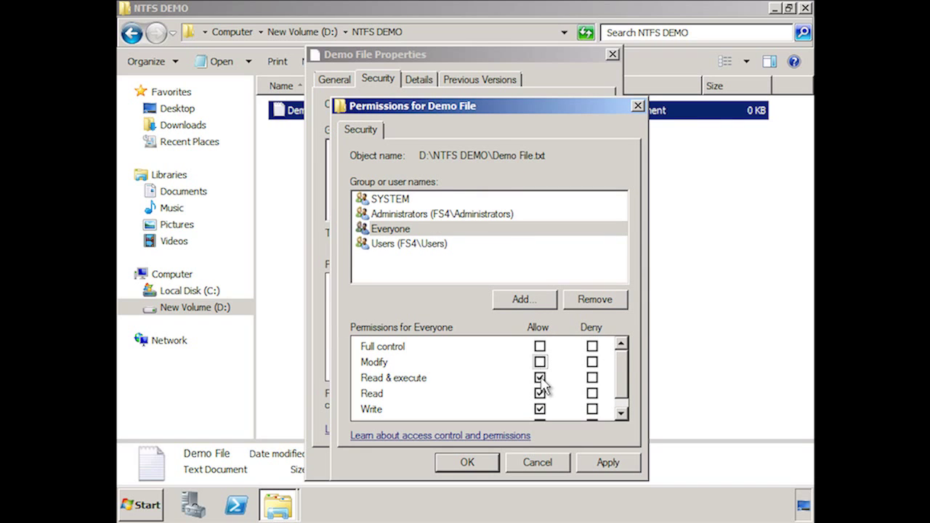
pyautogui.scroll(-1, 544, 386)
pyautogui.click(540, 394)
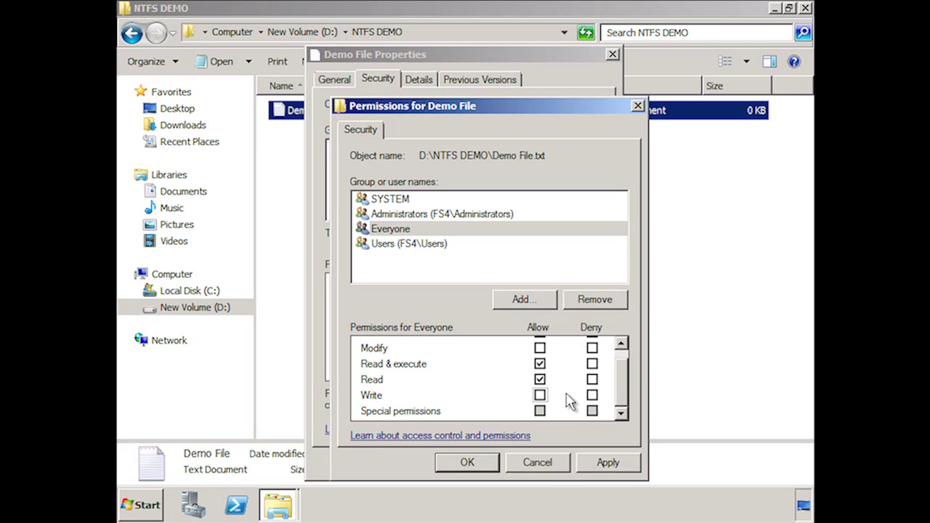
pyautogui.click(556, 470)
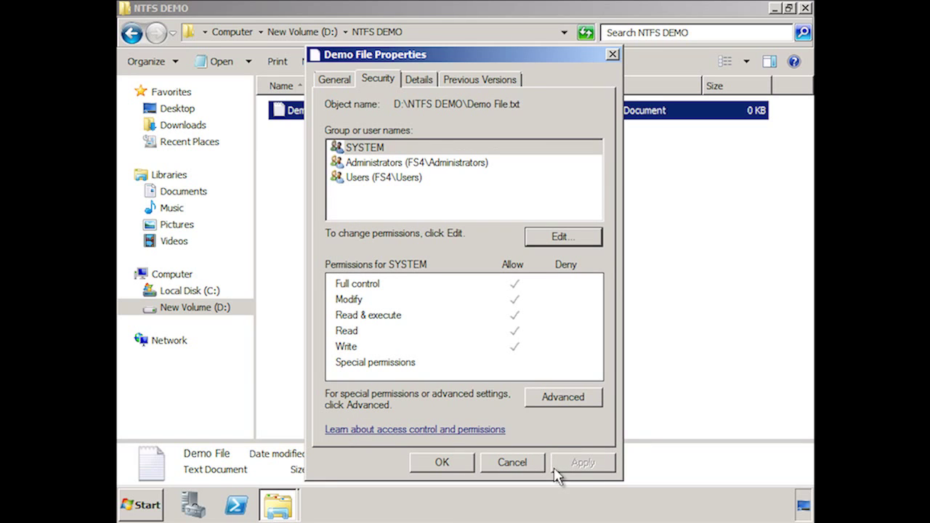
# Turn off permission inheritance in Demo File's advanced security settings, converting the inherited permissions to explicit entries
pyautogui.click(593, 407)
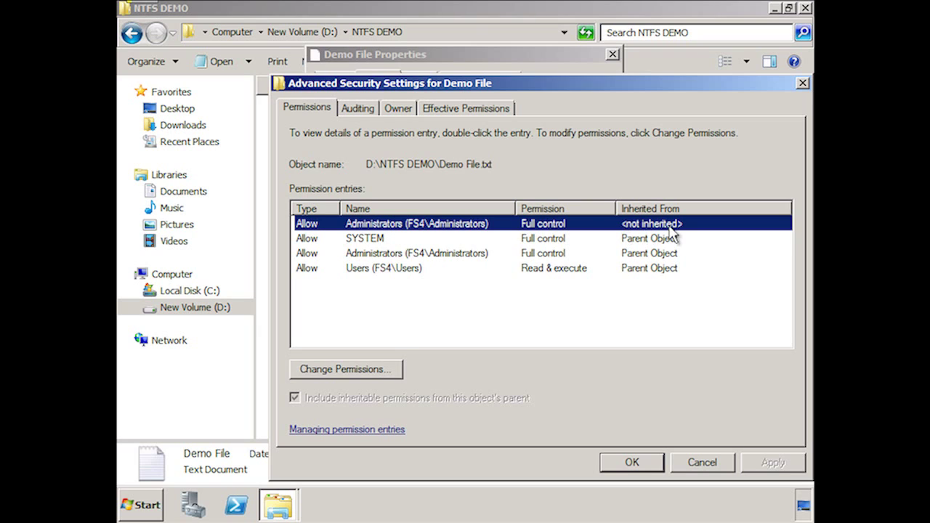
pyautogui.click(625, 239)
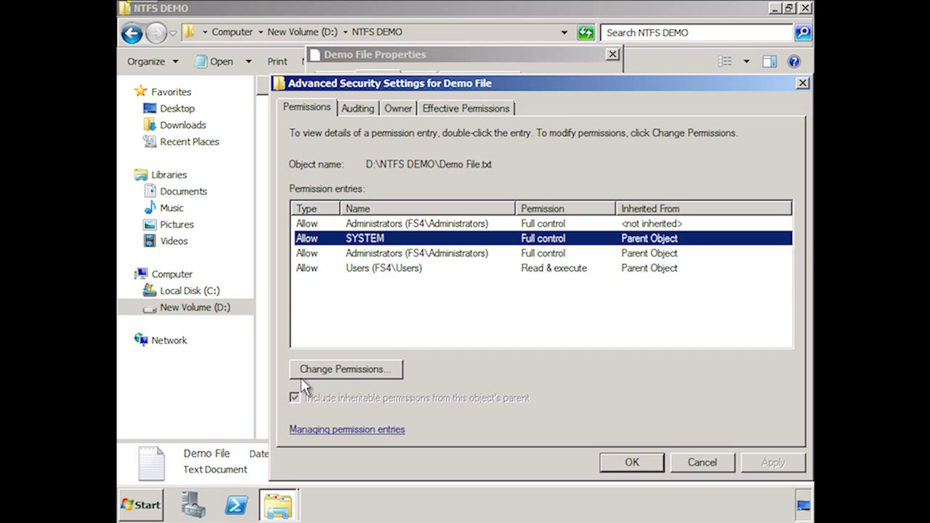
pyautogui.click(394, 375)
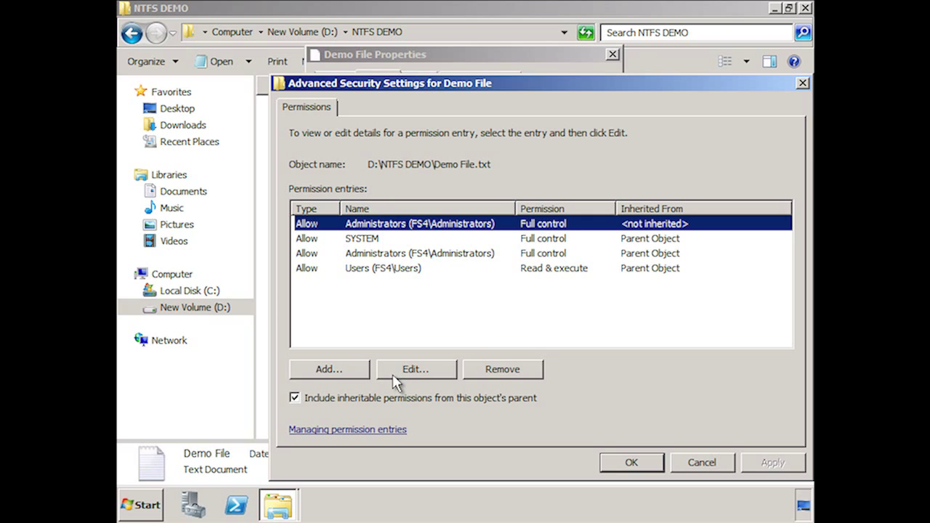
pyautogui.click(295, 399)
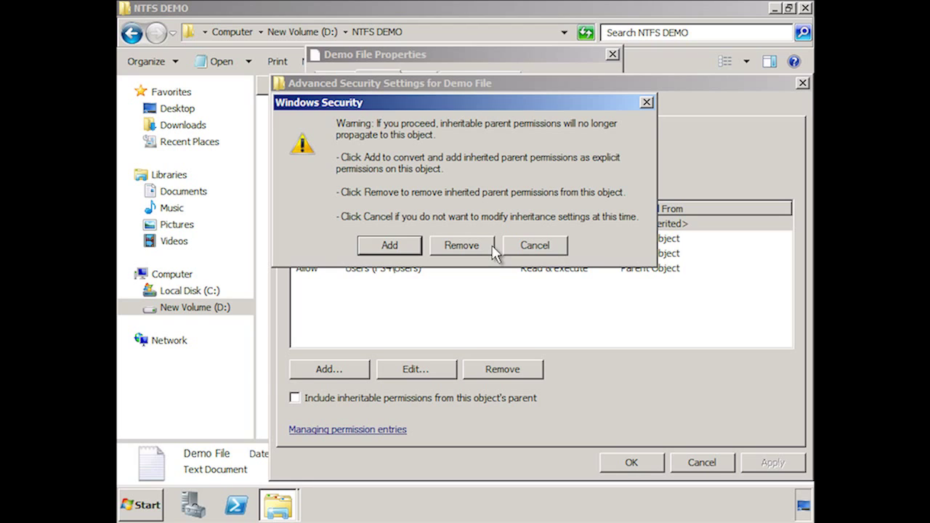
pyautogui.click(401, 247)
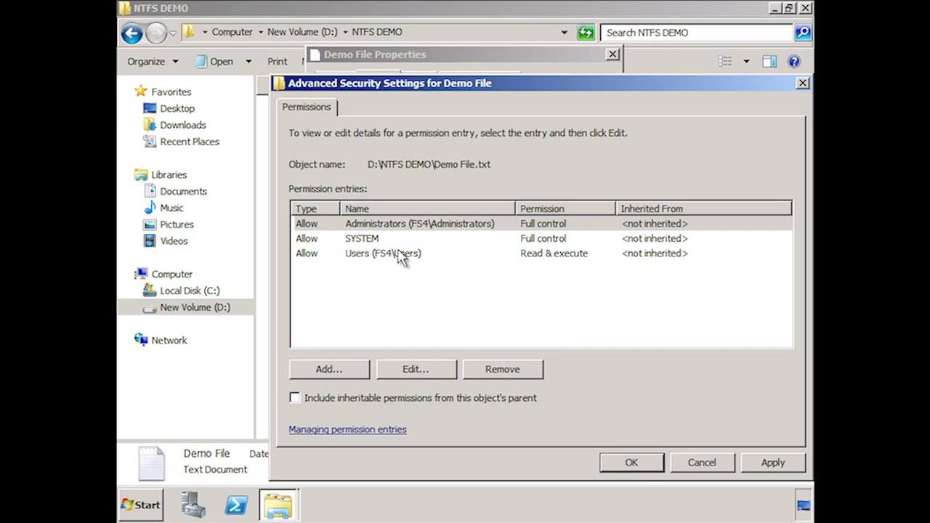
# Allow the Delete permission in the Users entry of Demo File and save the changed permission entries
pyautogui.click(623, 245)
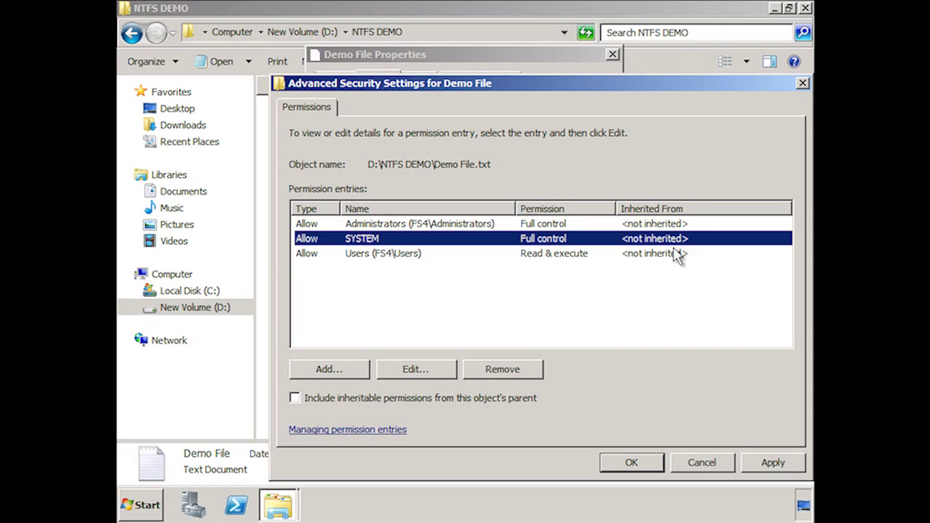
pyautogui.click(626, 257)
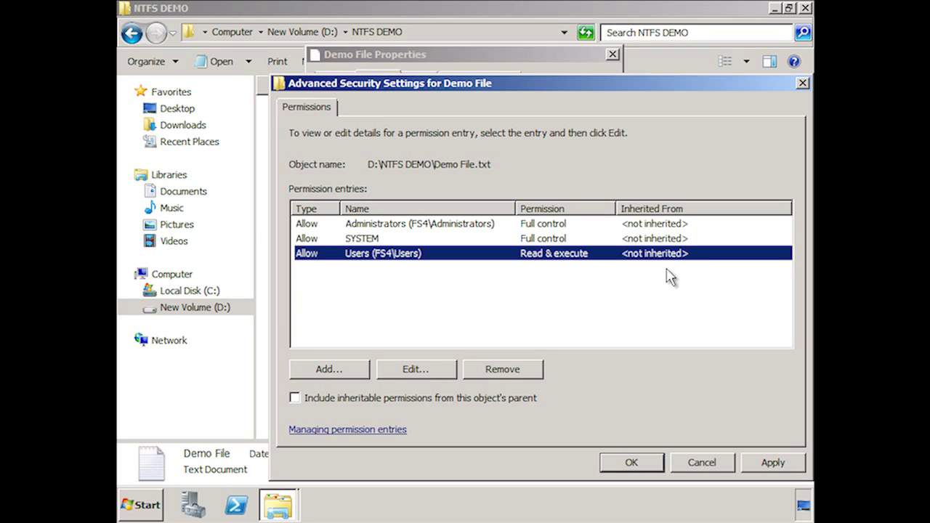
pyautogui.click(443, 376)
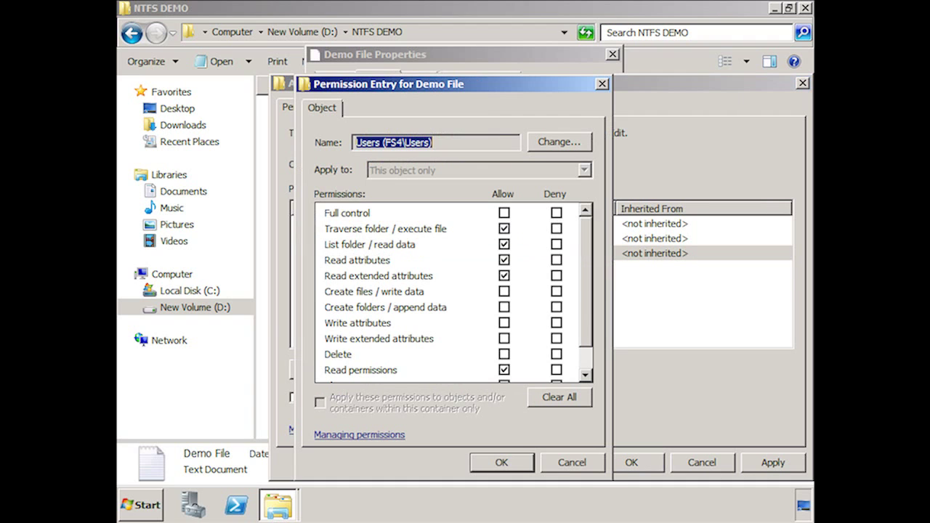
pyautogui.click(585, 363)
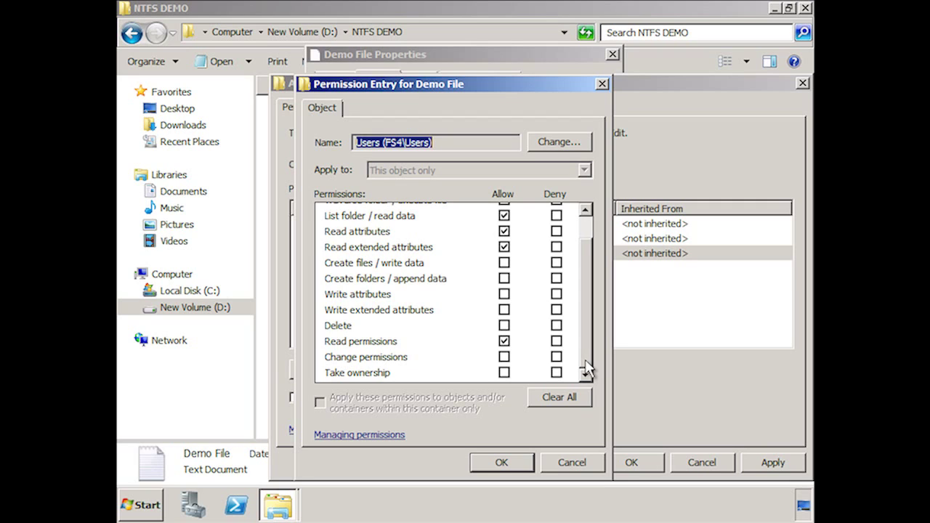
pyautogui.click(504, 326)
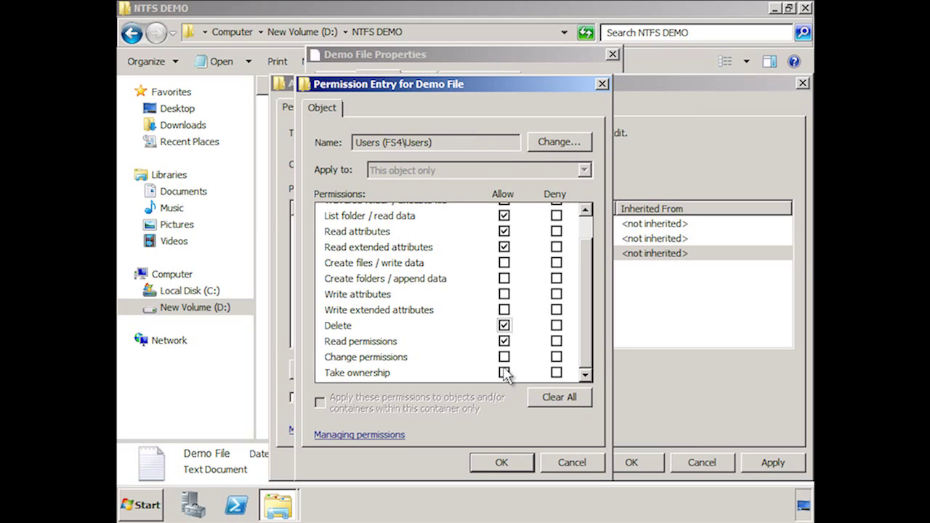
pyautogui.click(501, 462)
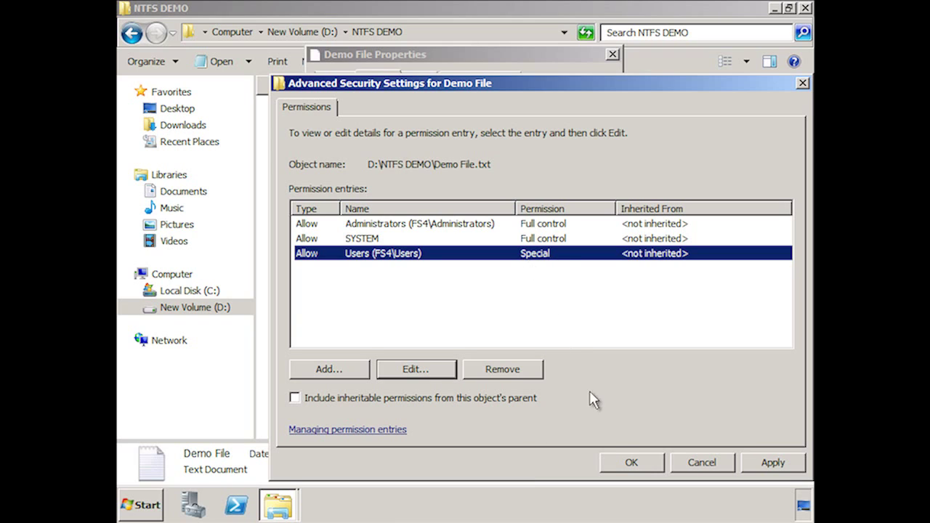
pyautogui.click(625, 465)
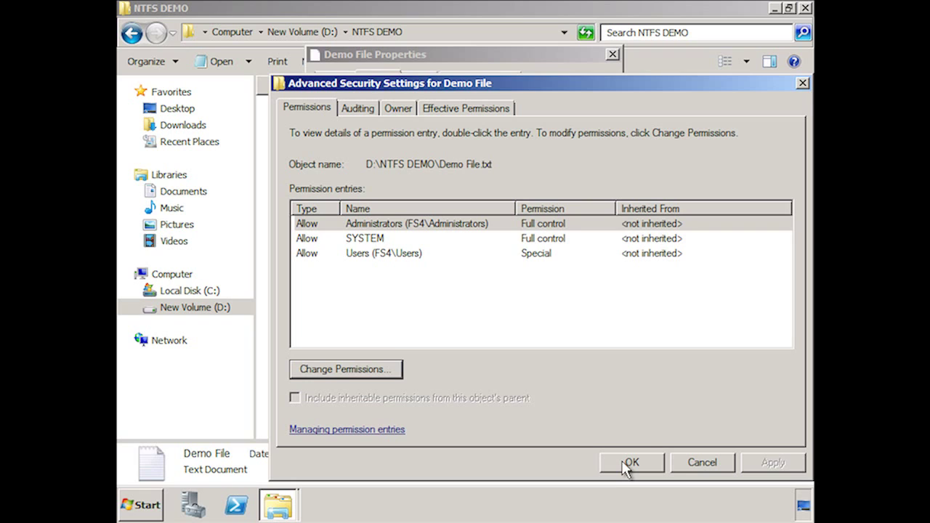
# Check the effective permissions on Demo File for the group fs4\users
pyautogui.click(446, 116)
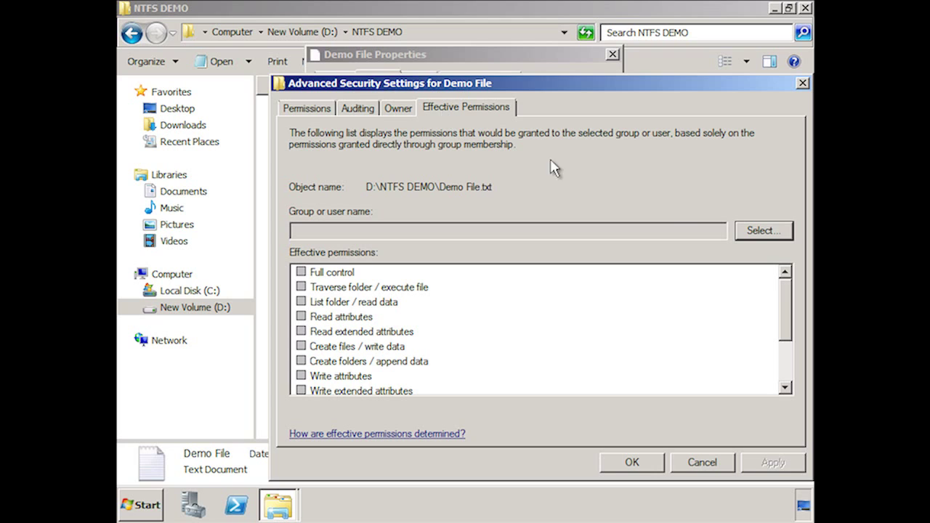
pyautogui.click(763, 231)
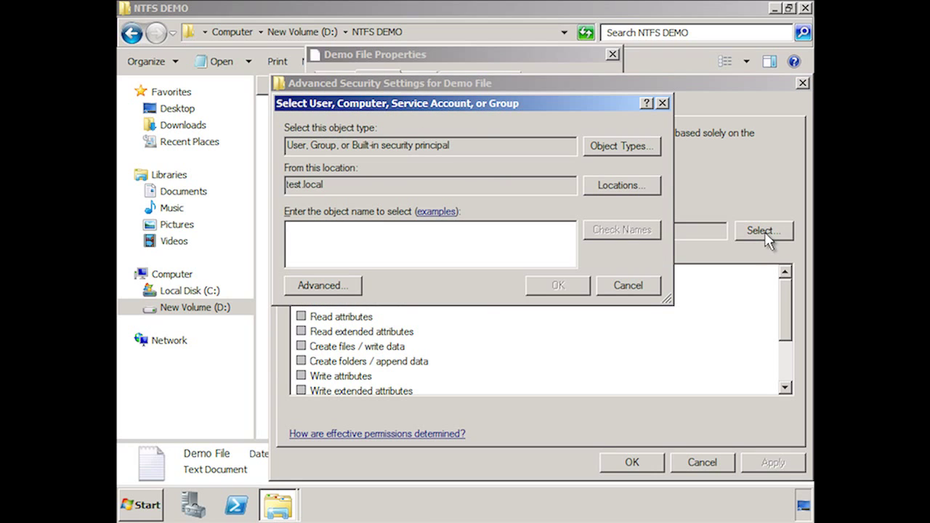
pyautogui.write('fs4\\users')
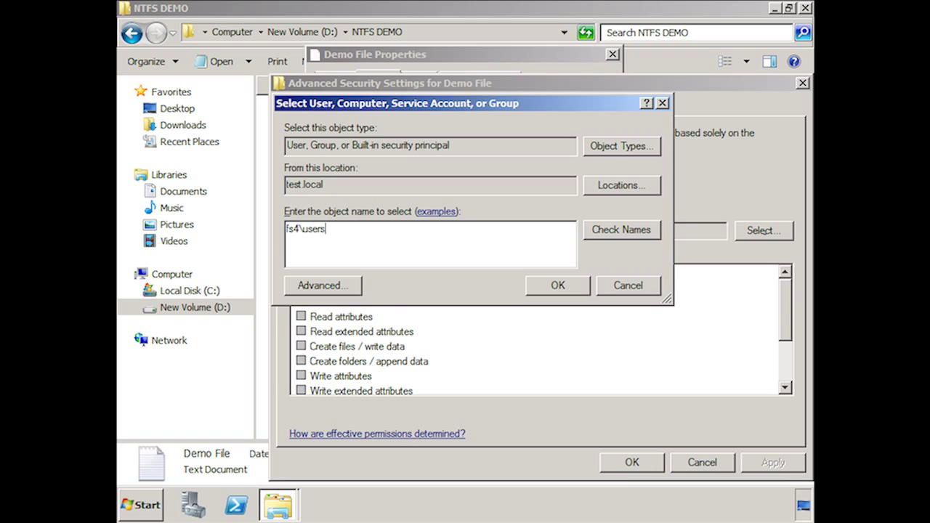
pyautogui.press('Return')
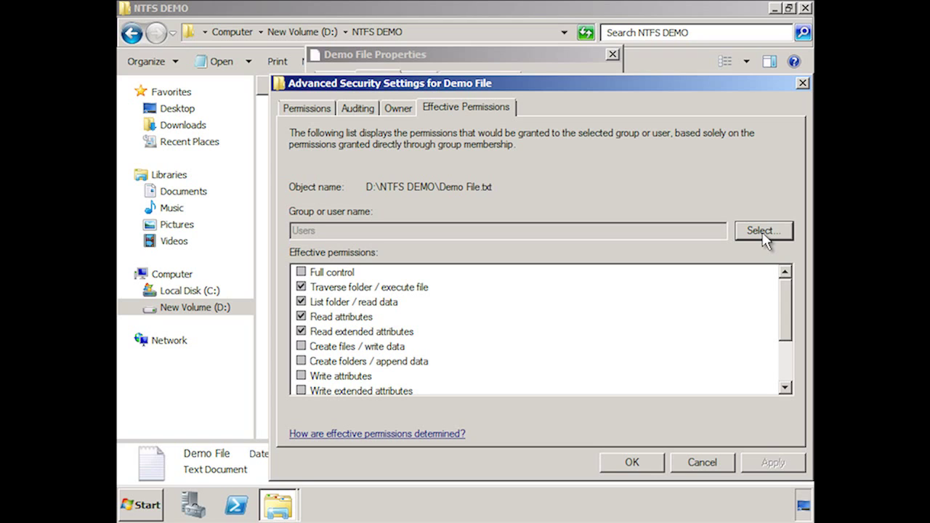
# Change the owner of Demo File to the system account and close the file's properties with the changes saved
pyautogui.click(394, 111)
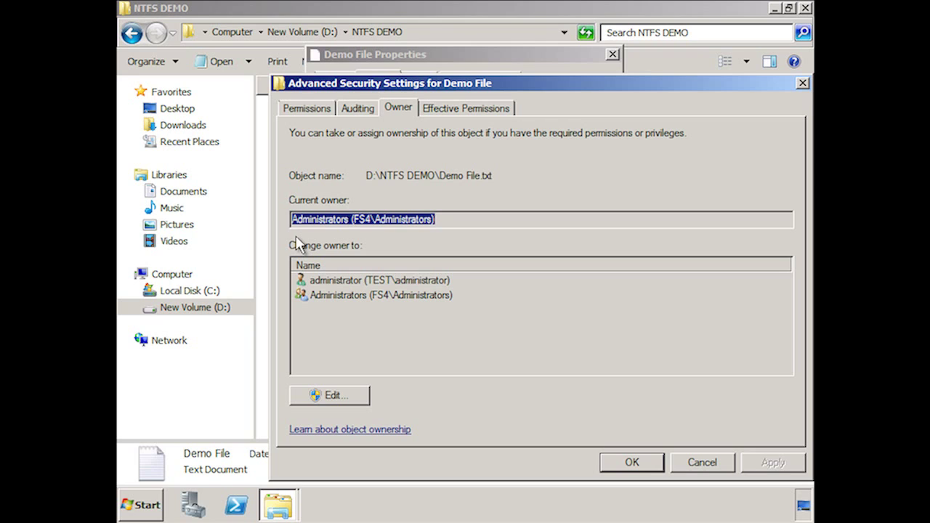
pyautogui.click(363, 396)
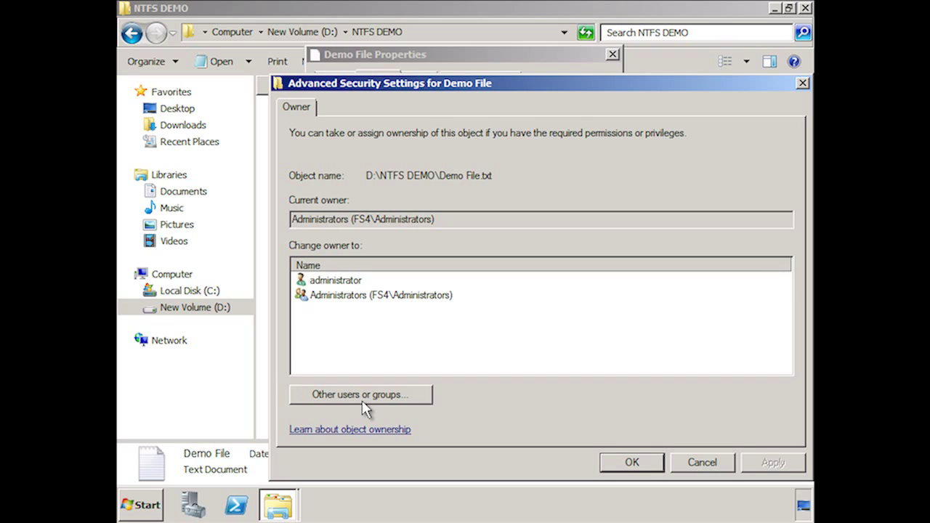
pyautogui.click(363, 401)
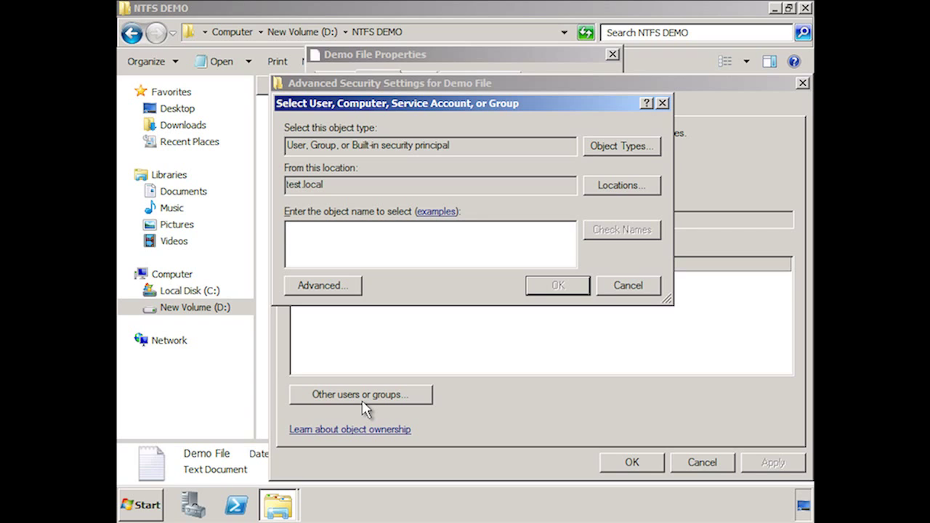
pyautogui.write('system')
pyautogui.press('Return')
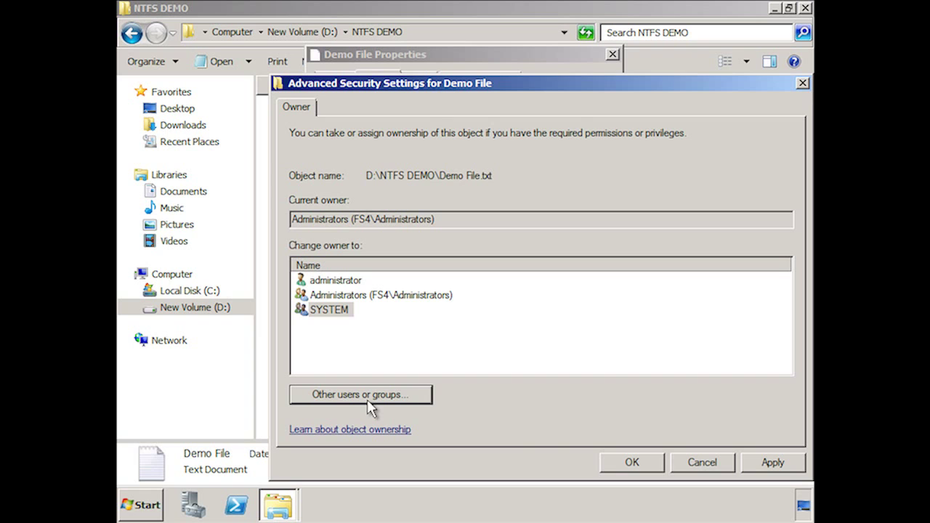
pyautogui.click(649, 463)
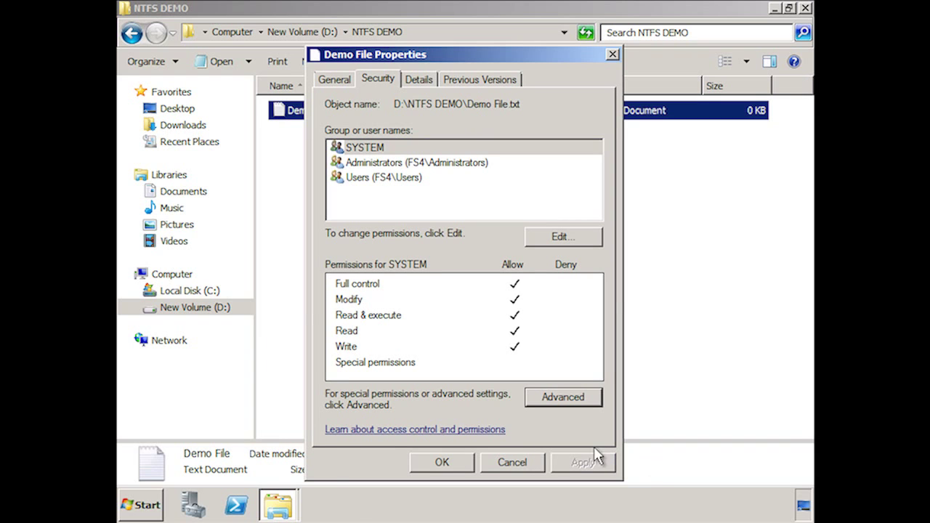
pyautogui.click(441, 462)
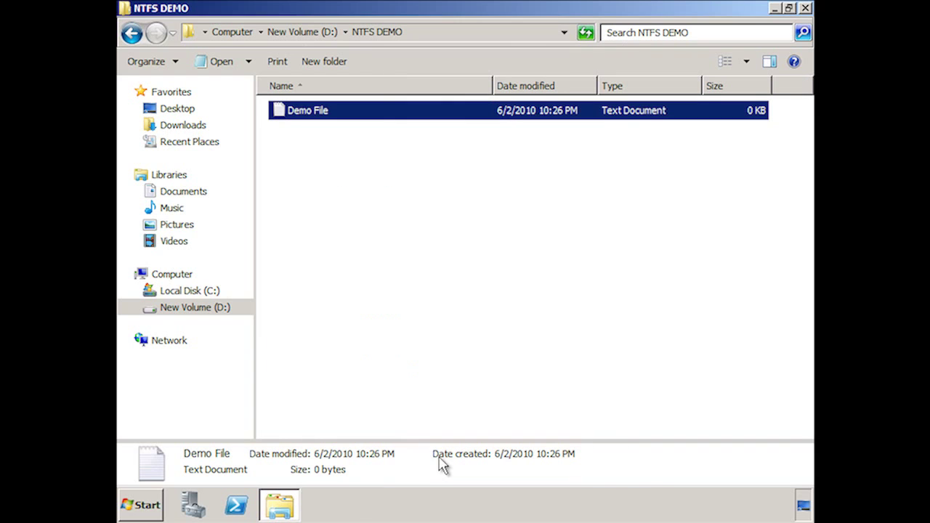
# Open the advanced security settings of the NTFS DEMO folder on New Volume (D:)
pyautogui.click(306, 33)
pyautogui.rightClick(326, 134)
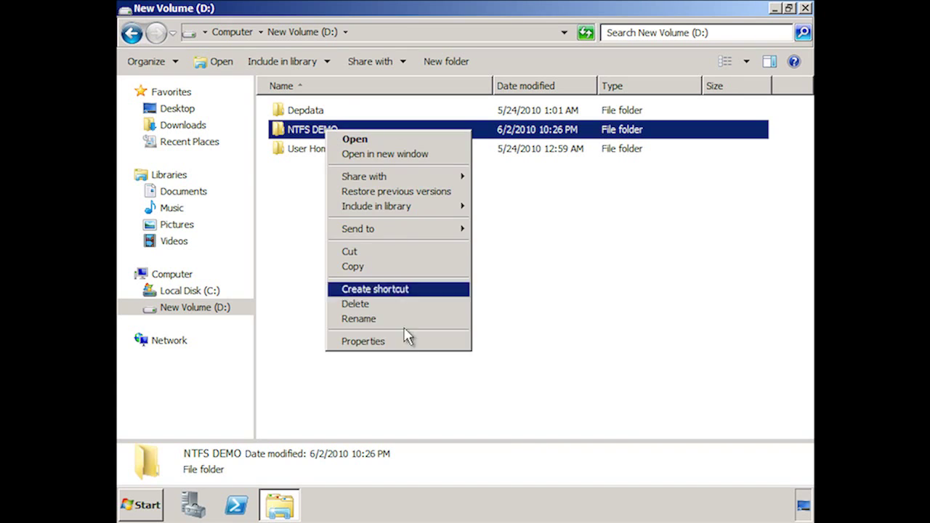
pyautogui.click(416, 343)
pyautogui.click(440, 106)
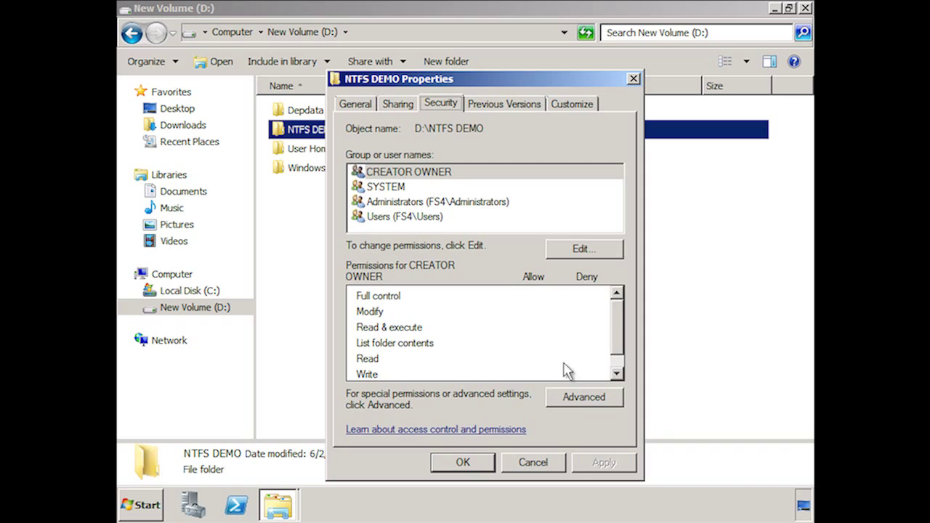
pyautogui.click(597, 401)
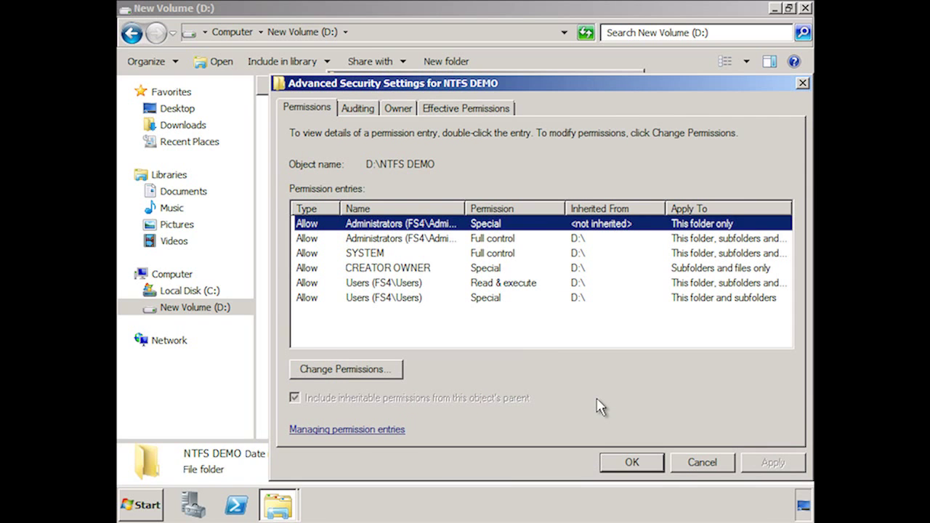
# Examine the scope choices of the non-inherited Administrators permission entry and the option to replace child object permissions, discarding any changes
pyautogui.click(399, 371)
pyautogui.click(415, 336)
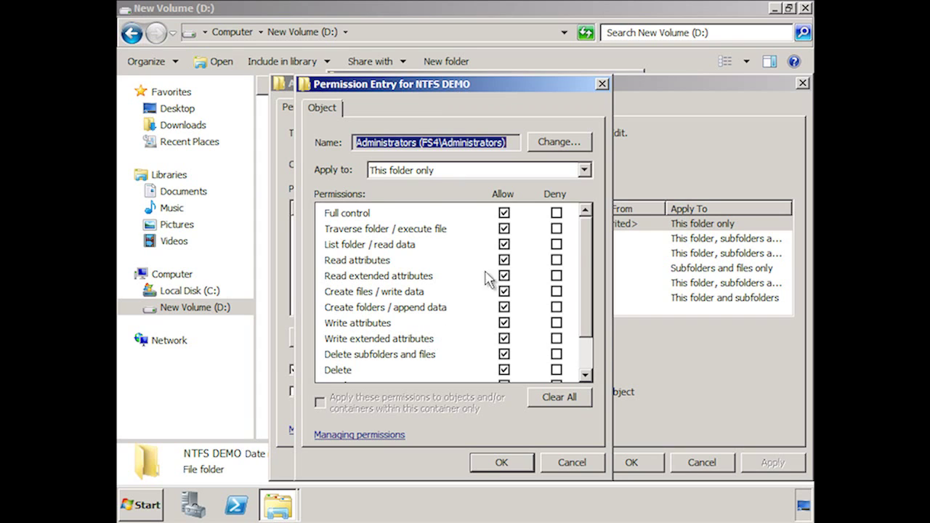
pyautogui.click(585, 171)
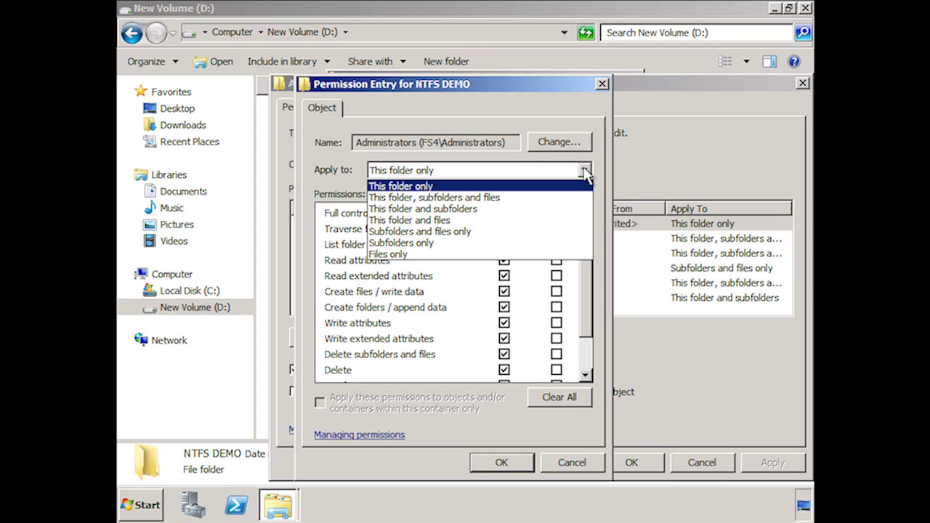
pyautogui.click(585, 172)
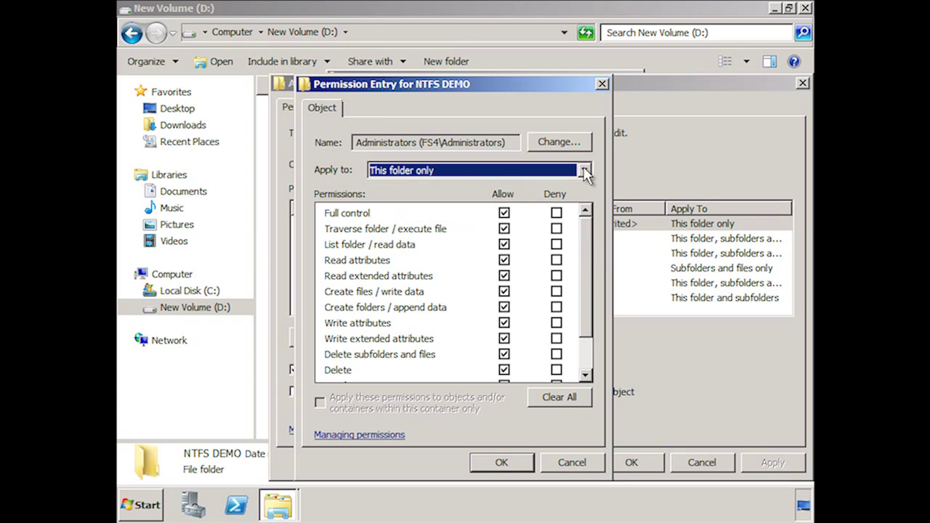
pyautogui.click(570, 463)
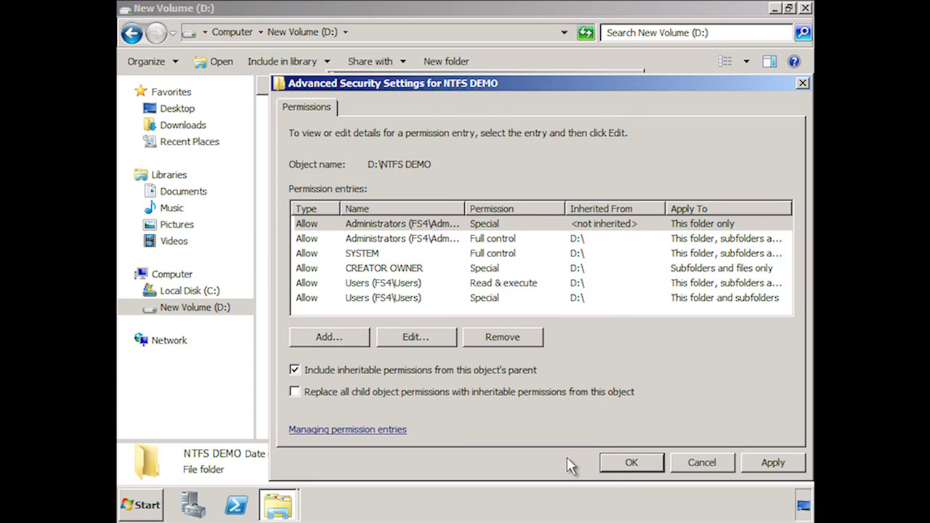
pyautogui.click(295, 392)
pyautogui.click(701, 462)
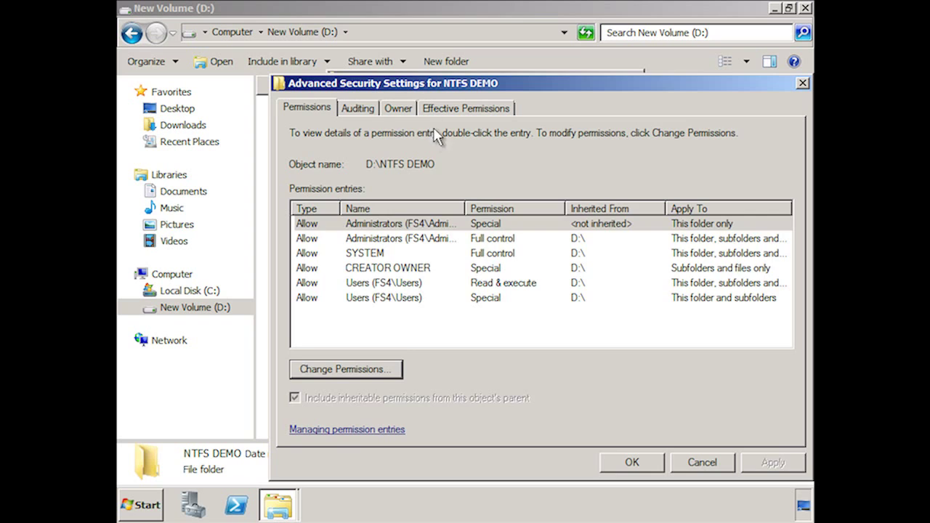
# Enable replacing the owner on subcontainers and objects in the ownership settings of the NTFS DEMO folder
pyautogui.click(408, 112)
pyautogui.click(344, 398)
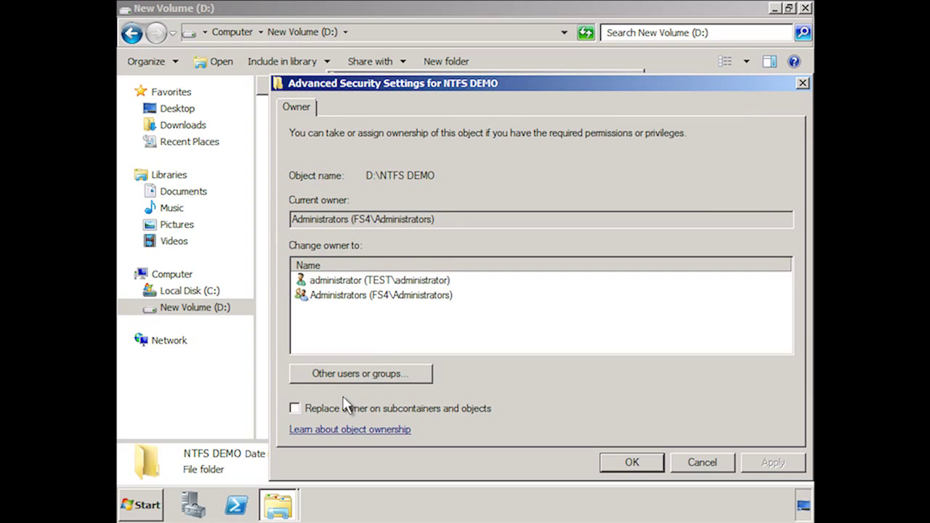
pyautogui.click(296, 409)
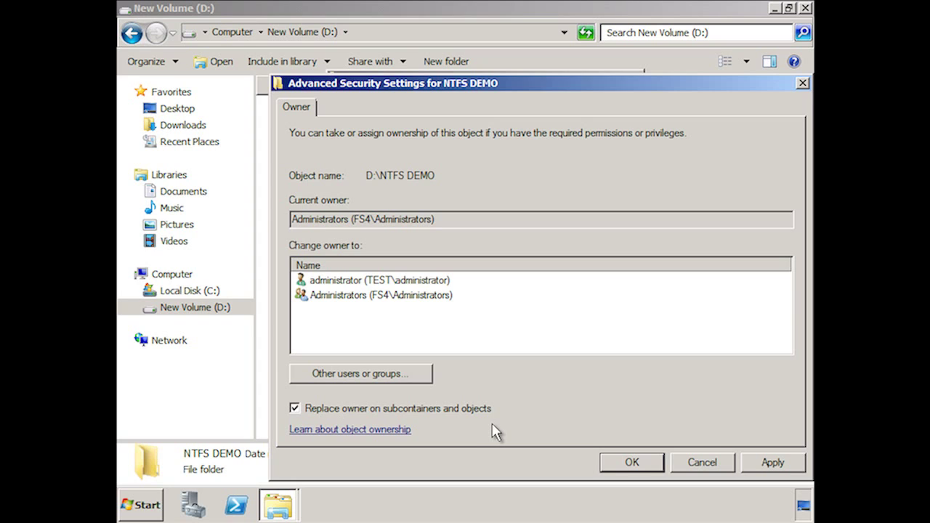
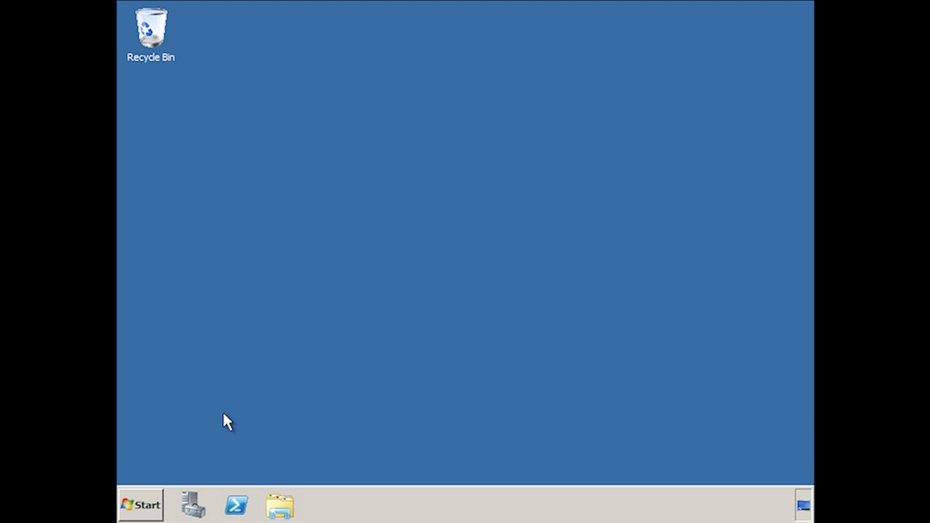
# Start adding a server role in Server Manager and select the File Services role
pyautogui.click(195, 497)
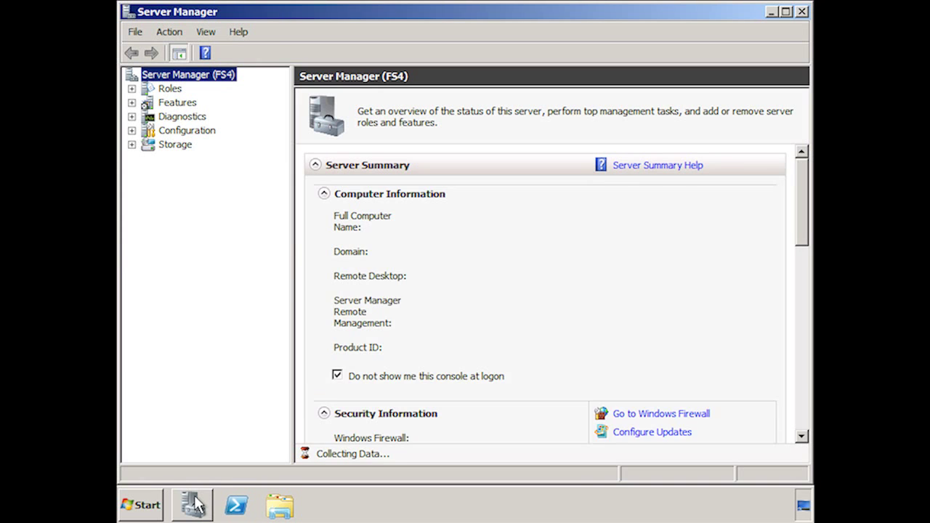
pyautogui.click(166, 92)
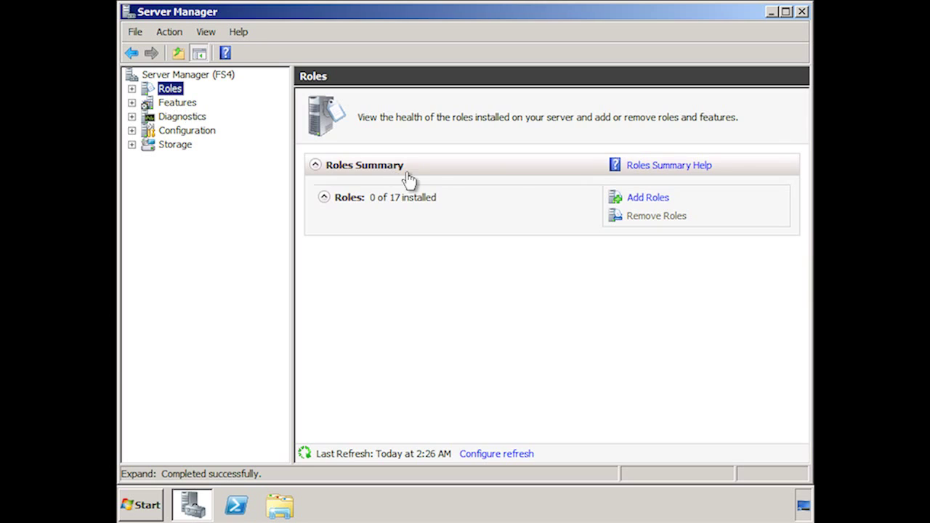
pyautogui.click(667, 199)
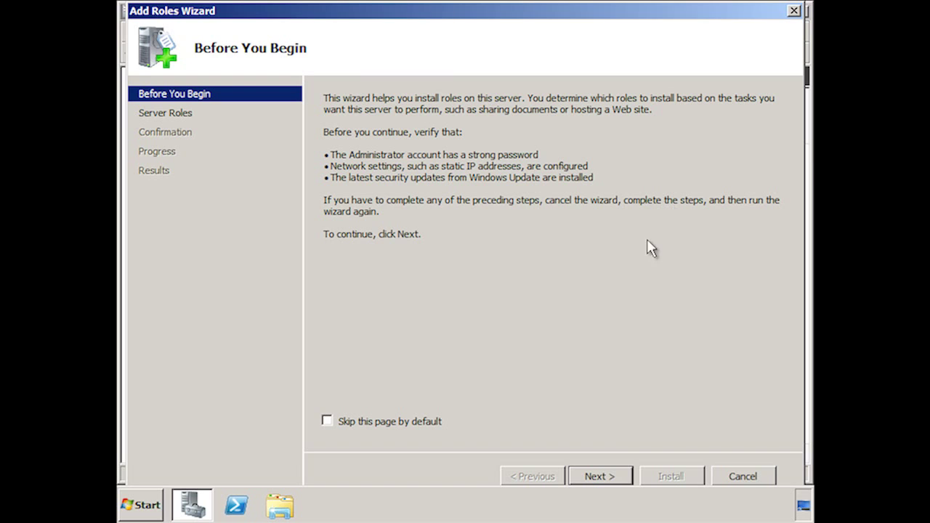
pyautogui.click(623, 477)
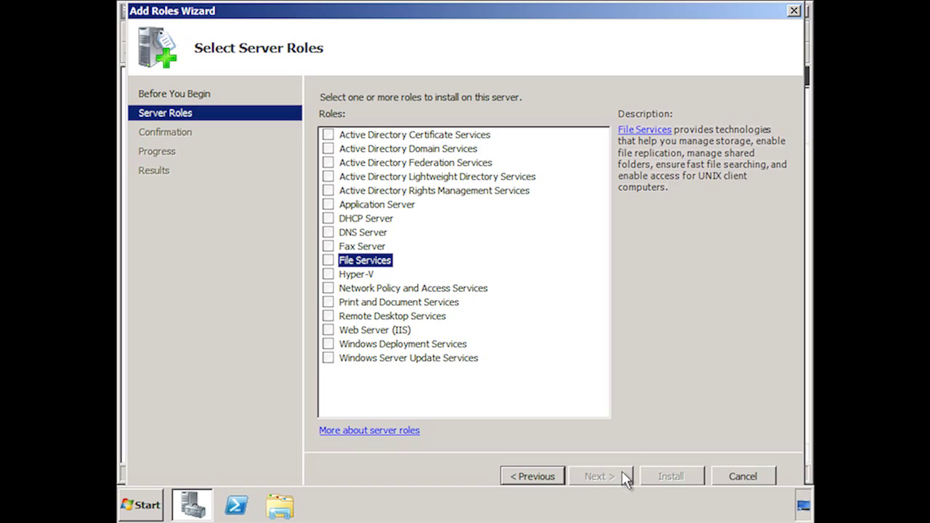
pyautogui.click(328, 260)
pyautogui.click(621, 479)
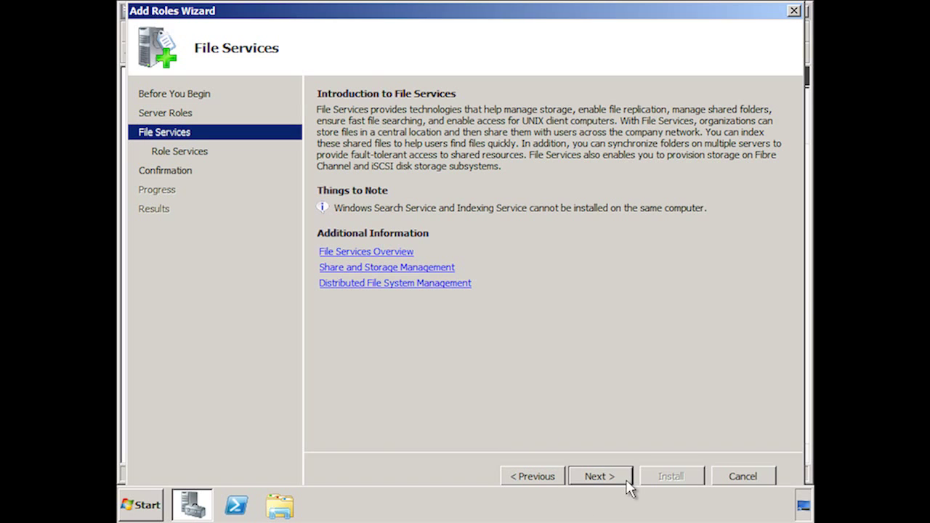
# Install File Services with only the File Server role service and close the wizard
pyautogui.click(626, 481)
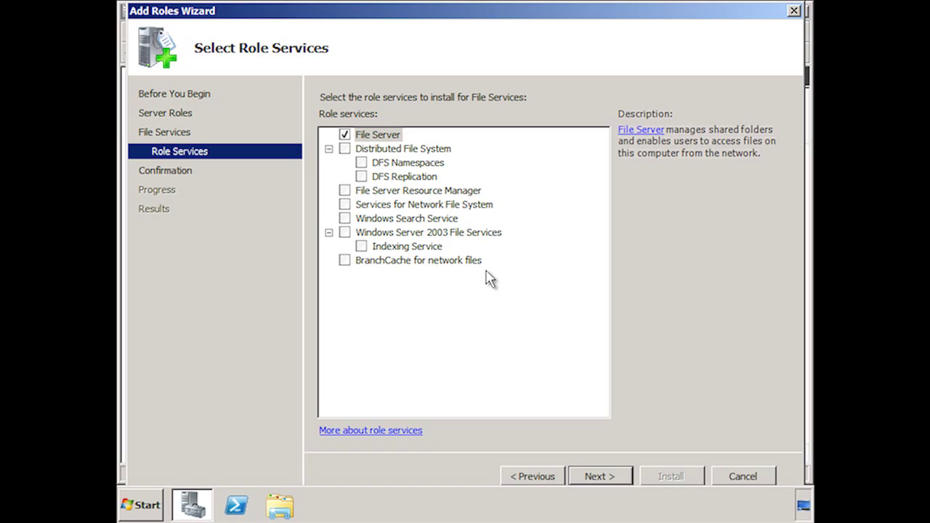
pyautogui.click(370, 135)
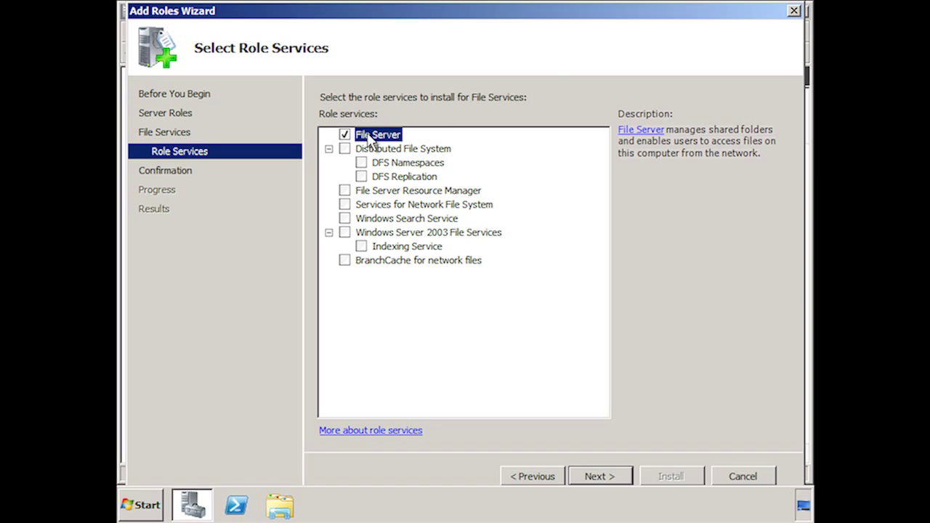
pyautogui.click(599, 476)
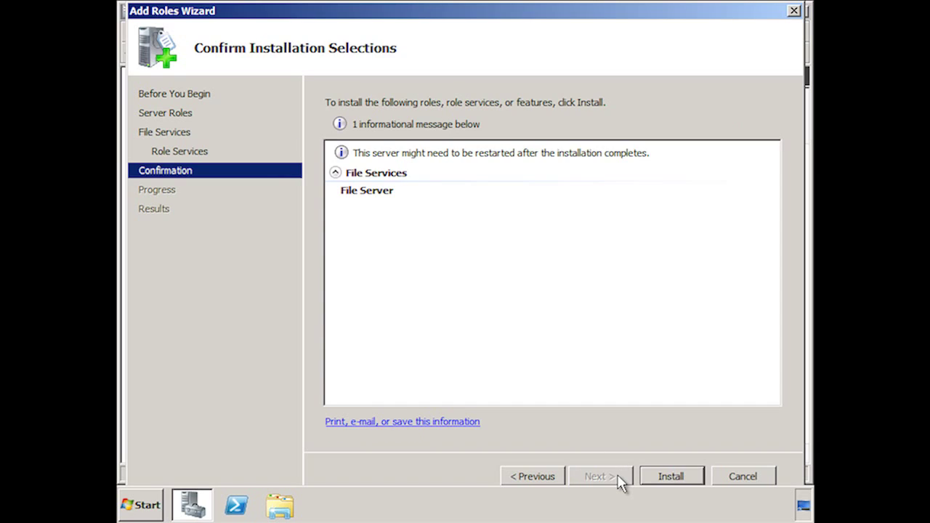
pyautogui.click(688, 484)
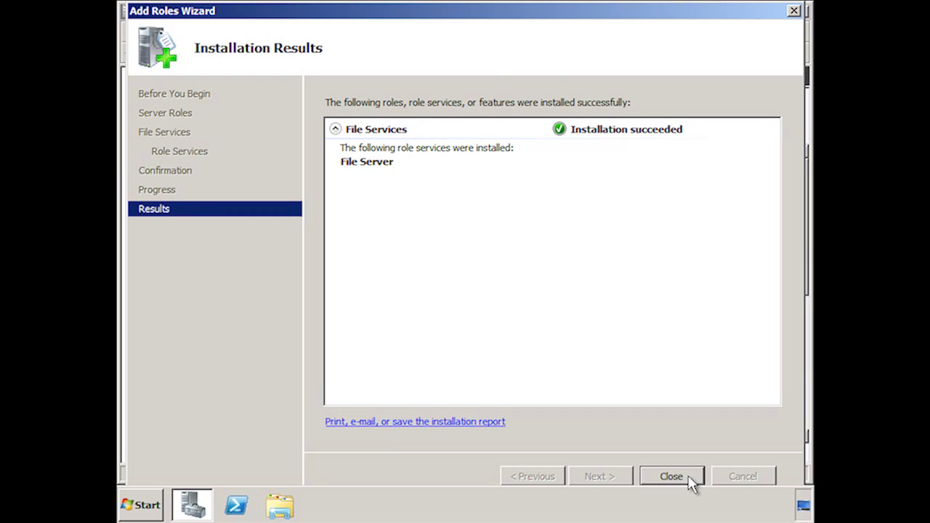
pyautogui.click(671, 477)
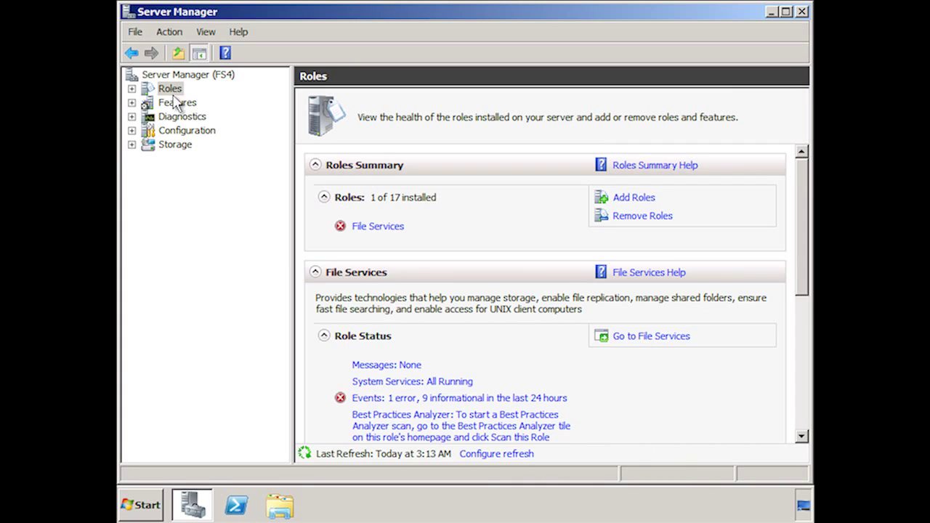
# Open Share and Storage Management under the File Services role
pyautogui.click(131, 88)
pyautogui.click(147, 102)
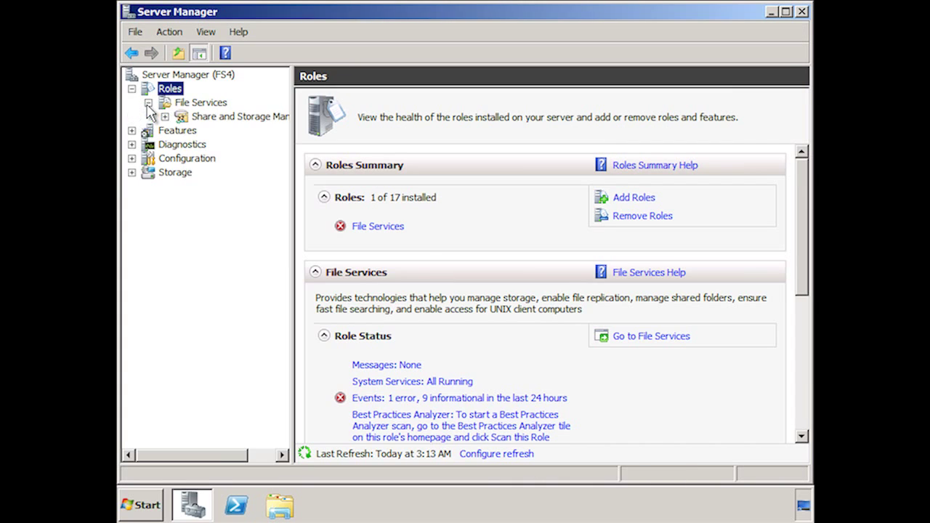
pyautogui.click(225, 119)
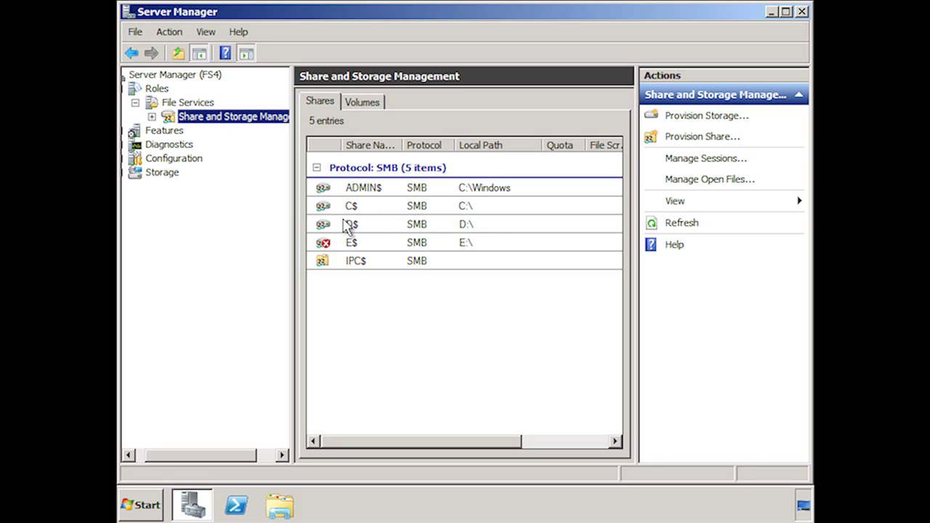
# Start provisioning a shared folder with the location d:\depdata
pyautogui.rightClick(241, 119)
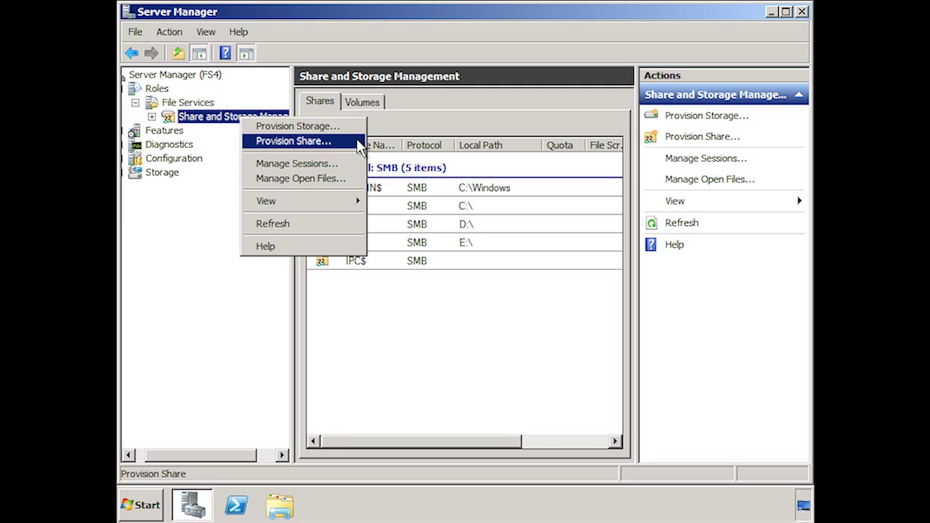
pyautogui.click(294, 141)
pyautogui.write('d:\\depdata')
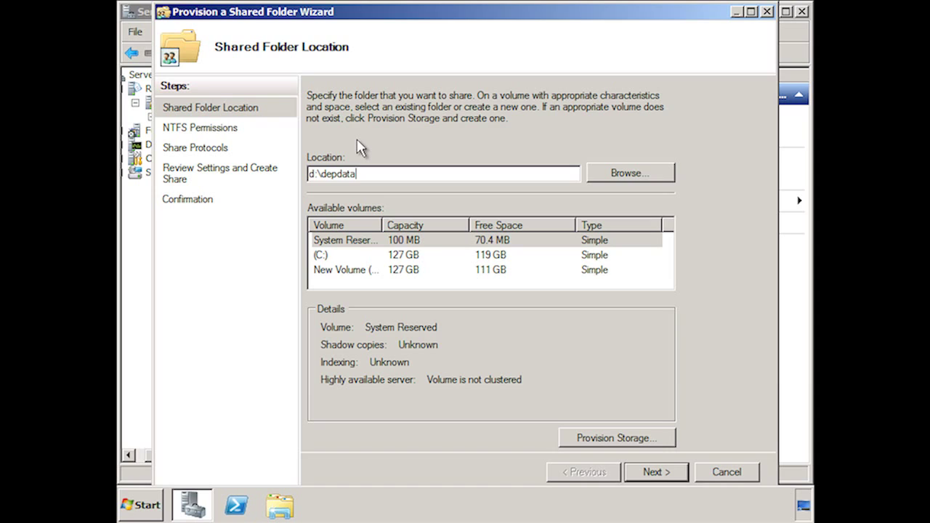
pyautogui.press('Tab')
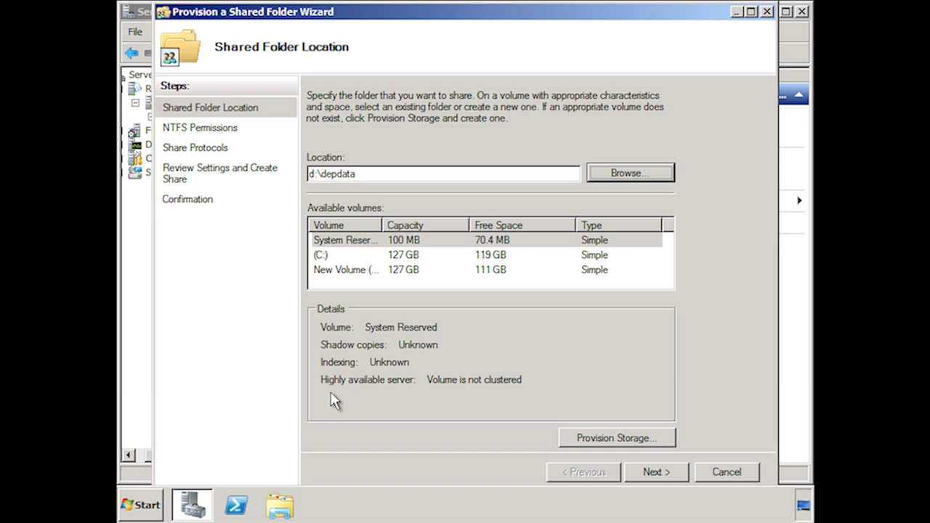
pyautogui.click(681, 478)
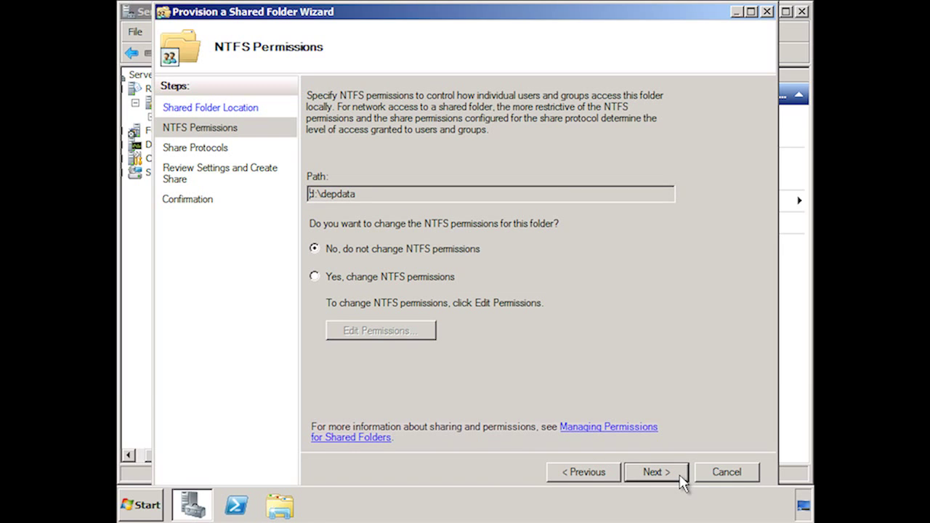
# Choose to change the NTFS permissions of d:\depdata without editing any entries, and accept SMB sharing under the name depdata
pyautogui.press('Tab')
pyautogui.click(314, 277)
pyautogui.click(430, 338)
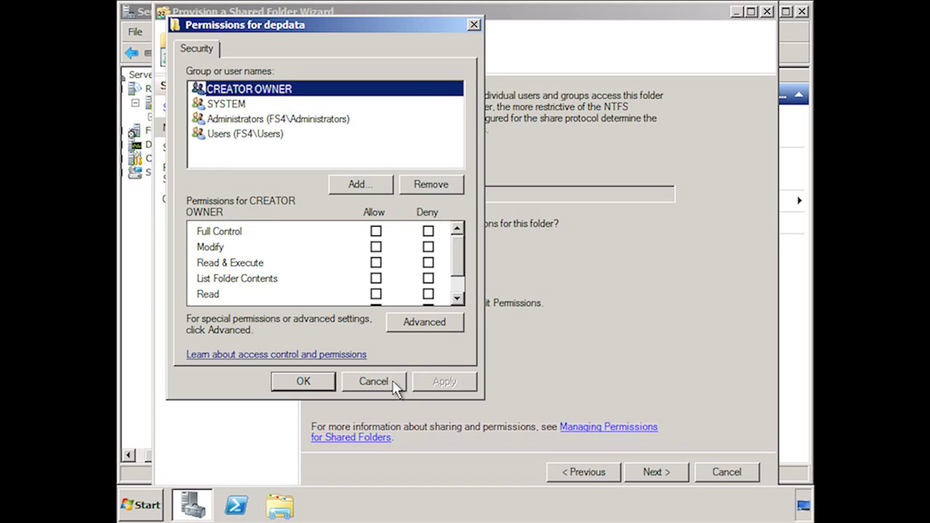
pyautogui.click(373, 381)
pyautogui.click(668, 474)
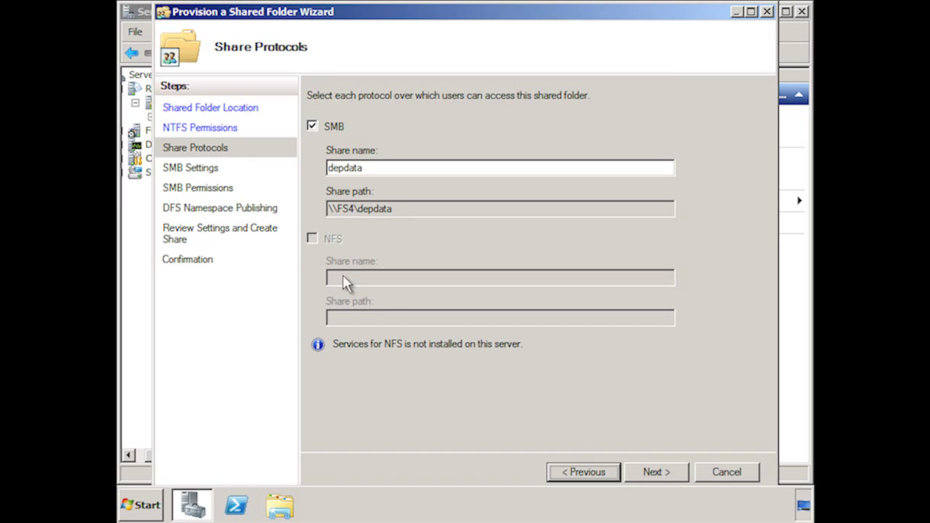
pyautogui.click(668, 474)
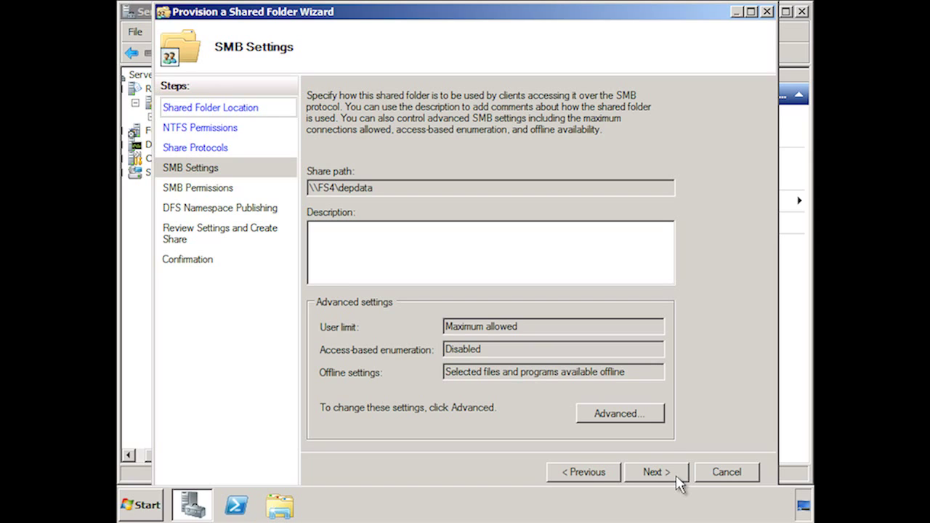
# Try a limit of 10 users and access-based enumeration in the share's advanced SMB settings, and discard the changes
pyautogui.click(639, 425)
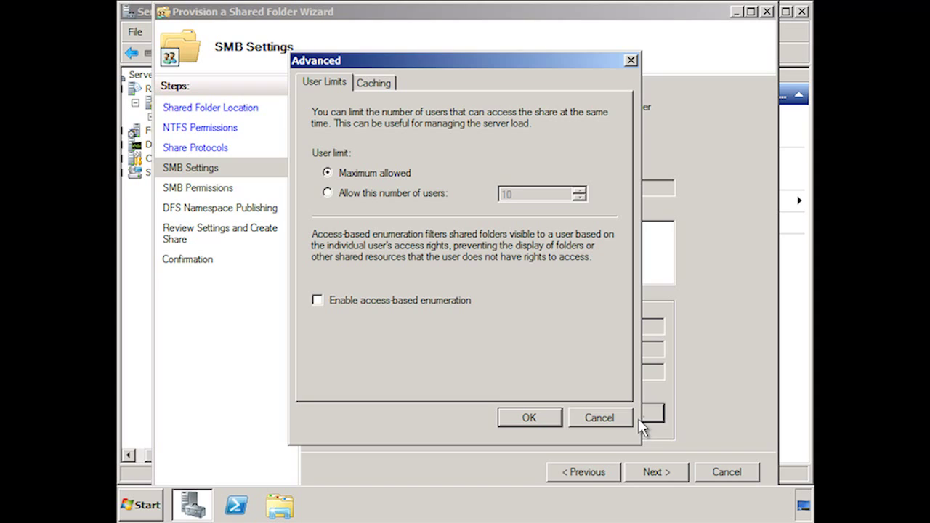
pyautogui.click(326, 193)
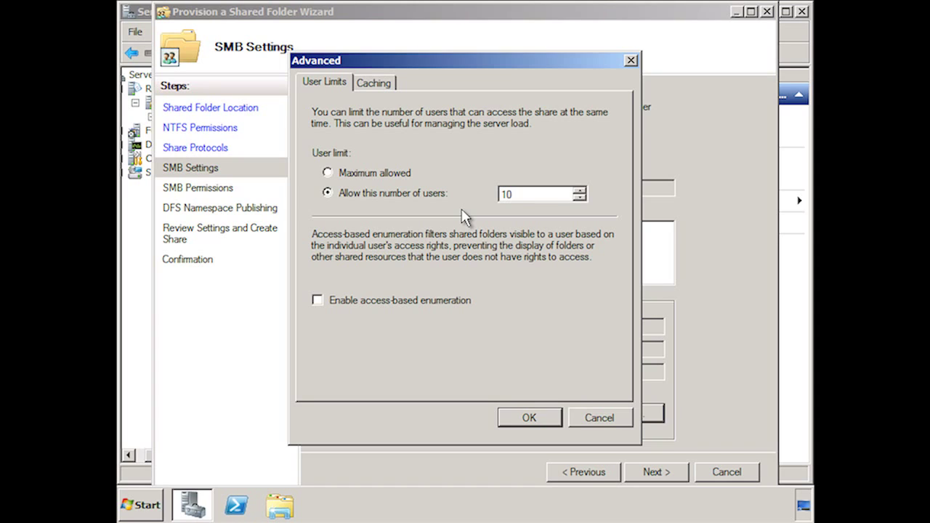
pyautogui.click(318, 301)
pyautogui.click(596, 417)
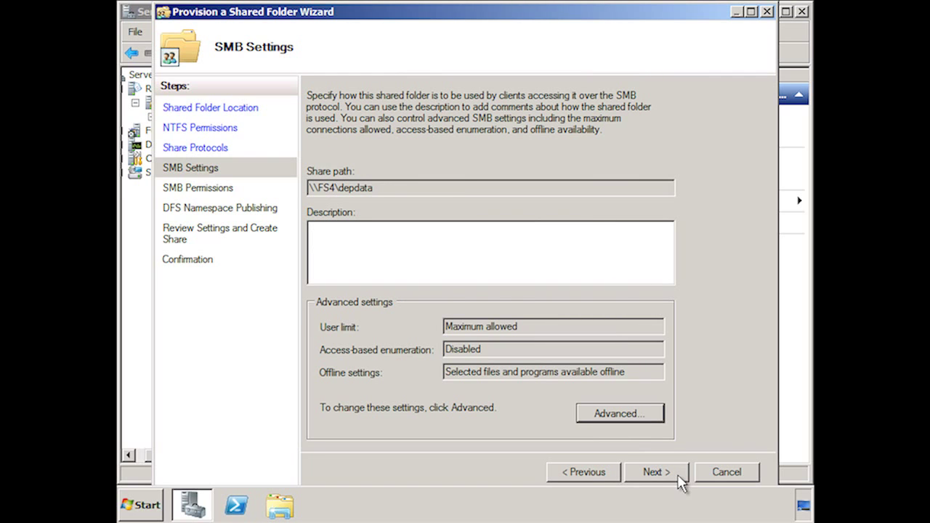
# Set the SMB permissions so Administrators have Full Control and all other users and groups have only Read and Write access
pyautogui.click(661, 474)
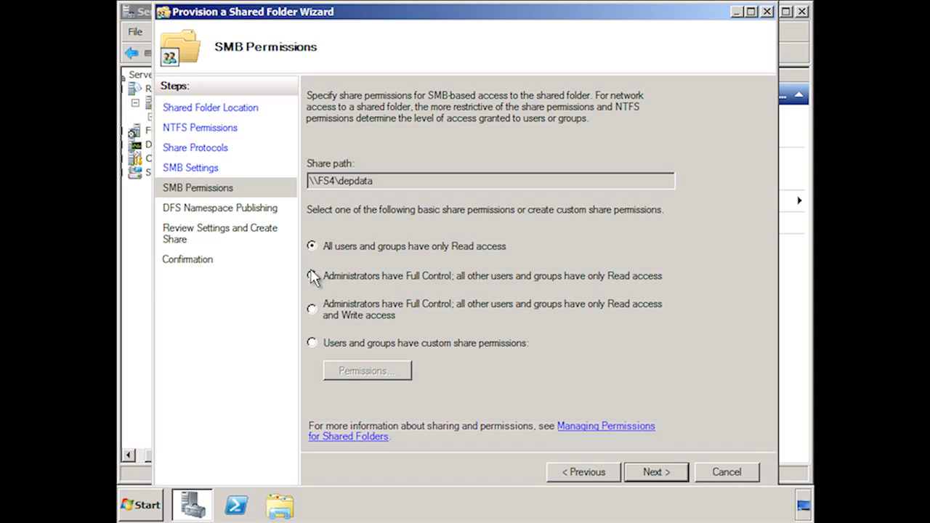
pyautogui.click(313, 276)
pyautogui.click(312, 309)
pyautogui.click(683, 473)
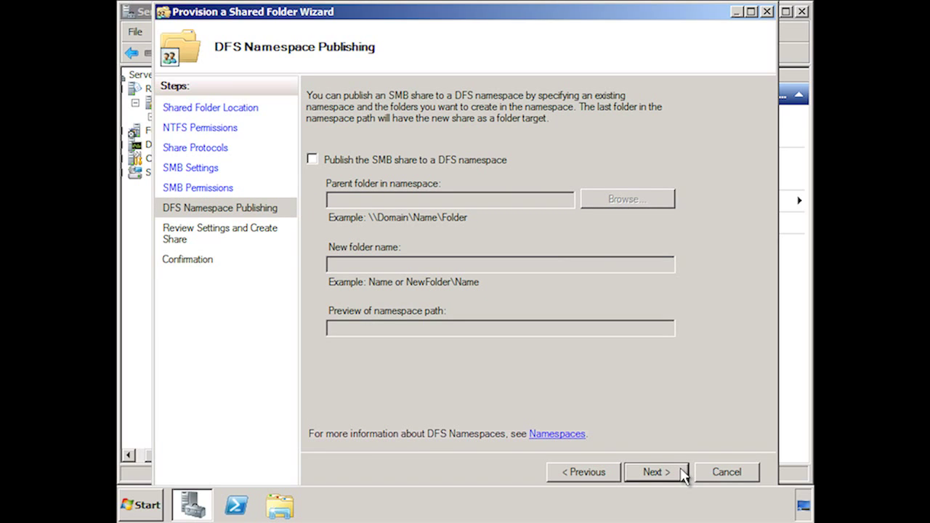
# Create the depdata share without publishing it to a DFS namespace and close the wizard
pyautogui.click(683, 472)
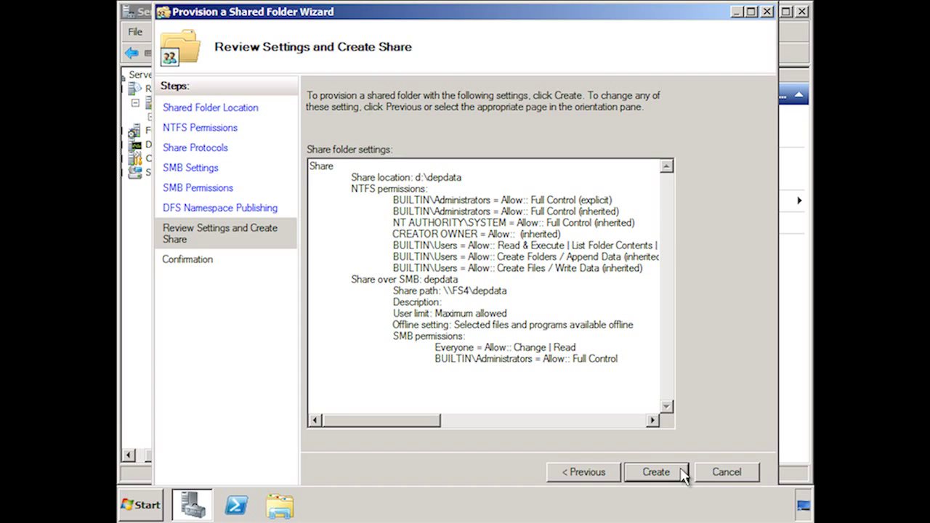
pyautogui.click(681, 467)
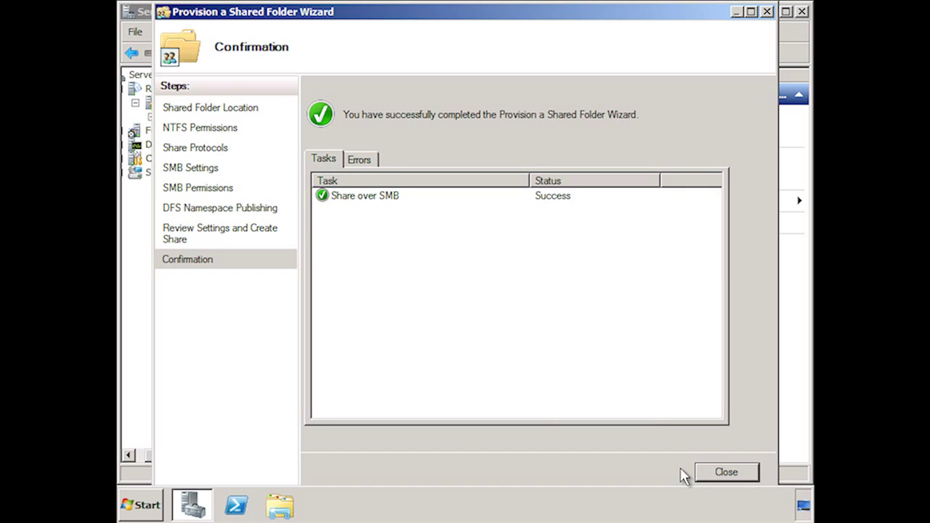
pyautogui.click(747, 473)
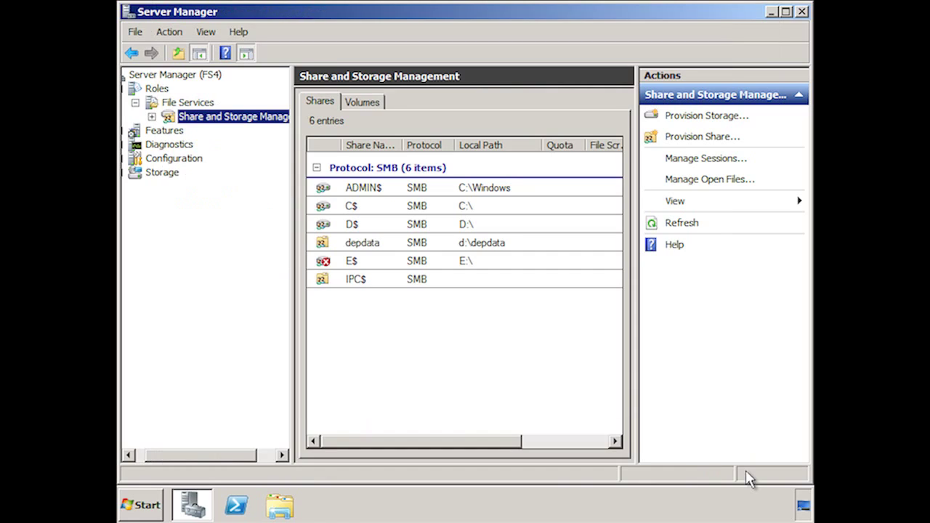
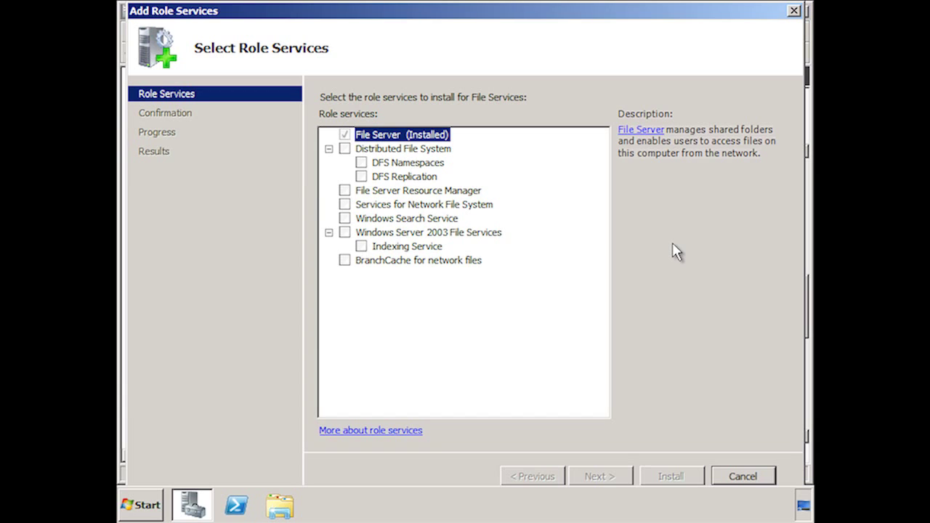
# Install the BranchCache for network files role service under File Services, and close the wizard and Server Manager
pyautogui.click(344, 260)
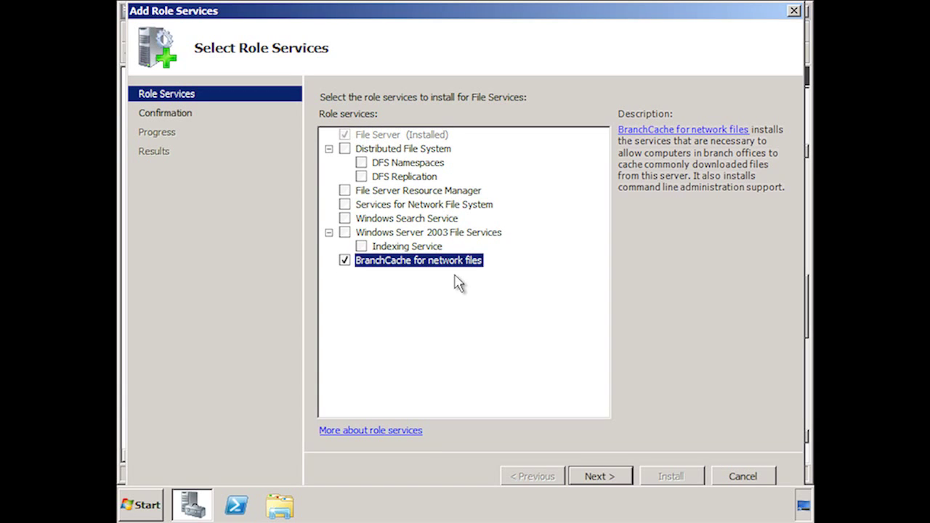
pyautogui.click(617, 475)
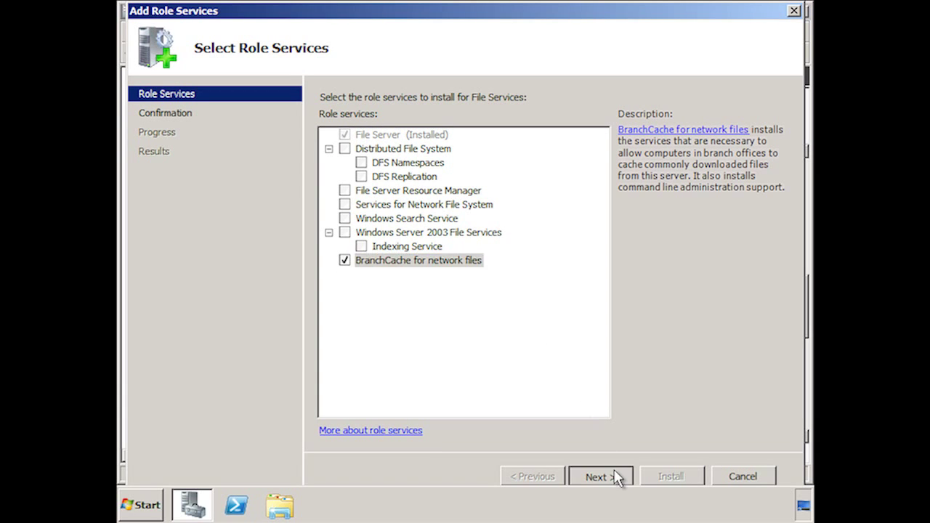
pyautogui.click(669, 477)
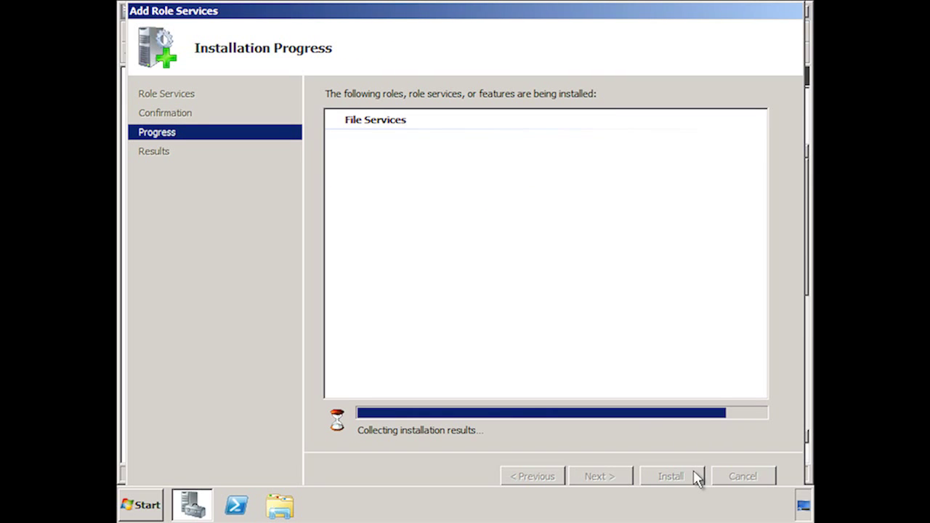
pyautogui.click(695, 477)
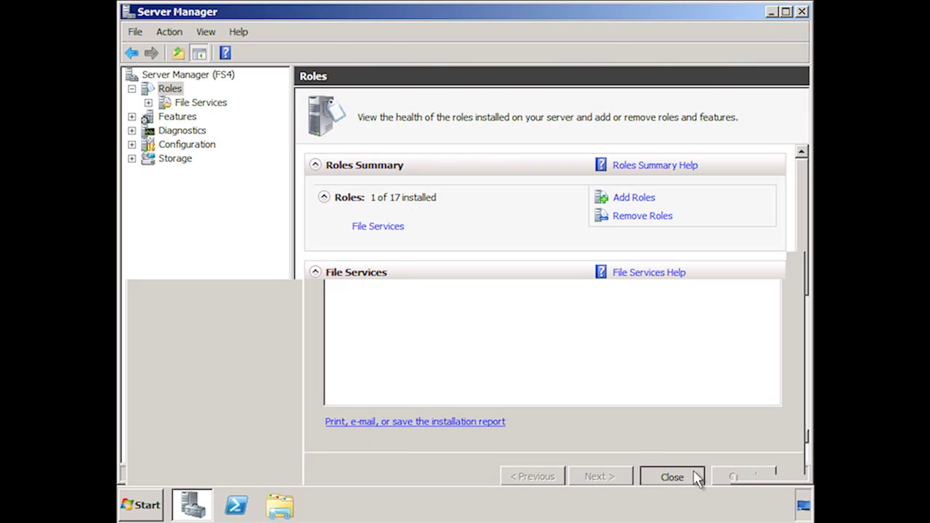
pyautogui.click(801, 11)
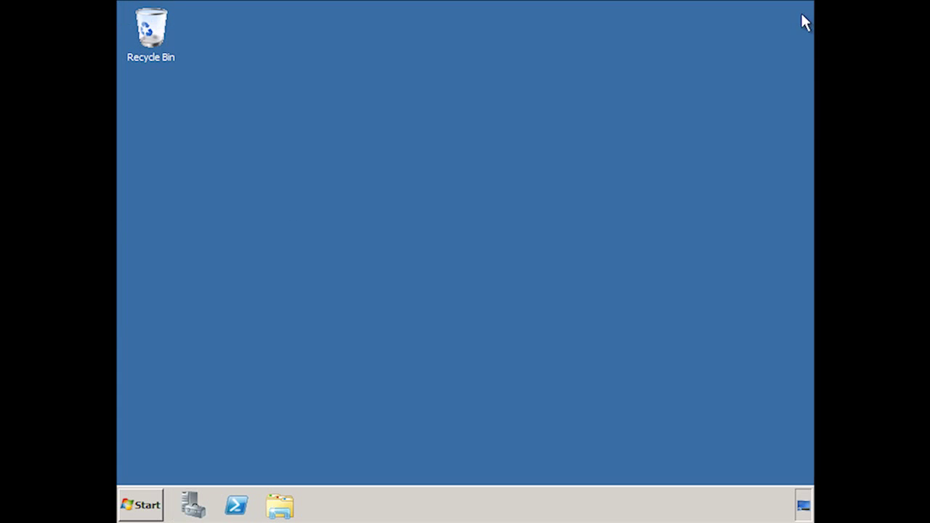
# Enable sharing of the Depdata folder on D: in its advanced sharing properties, keeping the share name Depdata
pyautogui.click(280, 507)
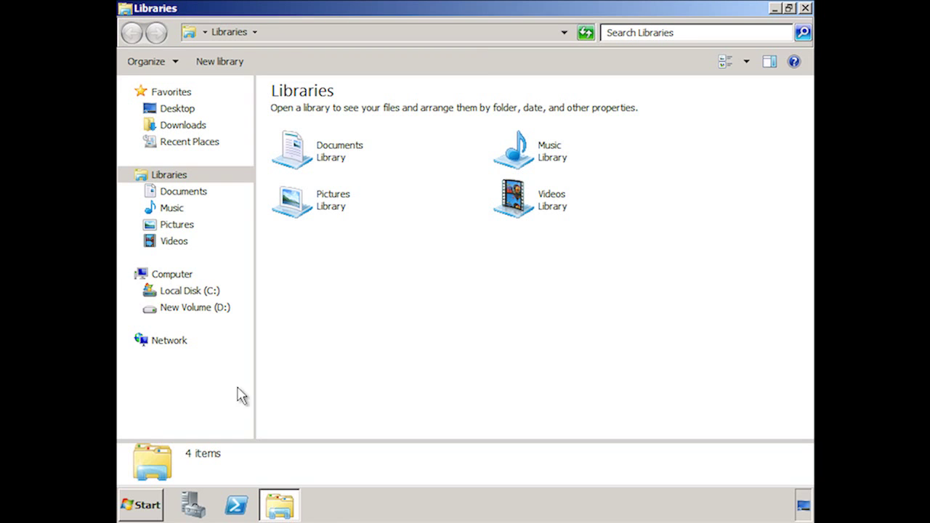
pyautogui.click(185, 308)
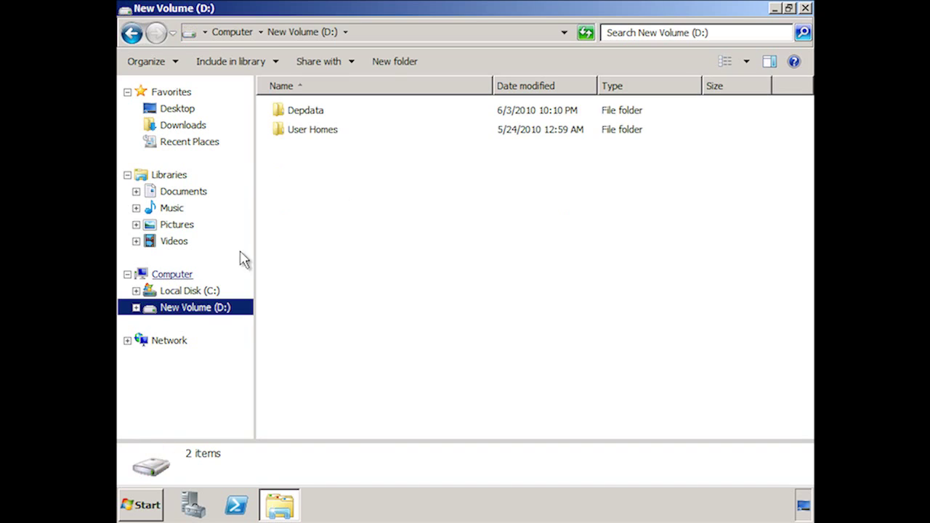
pyautogui.rightClick(301, 110)
pyautogui.click(382, 320)
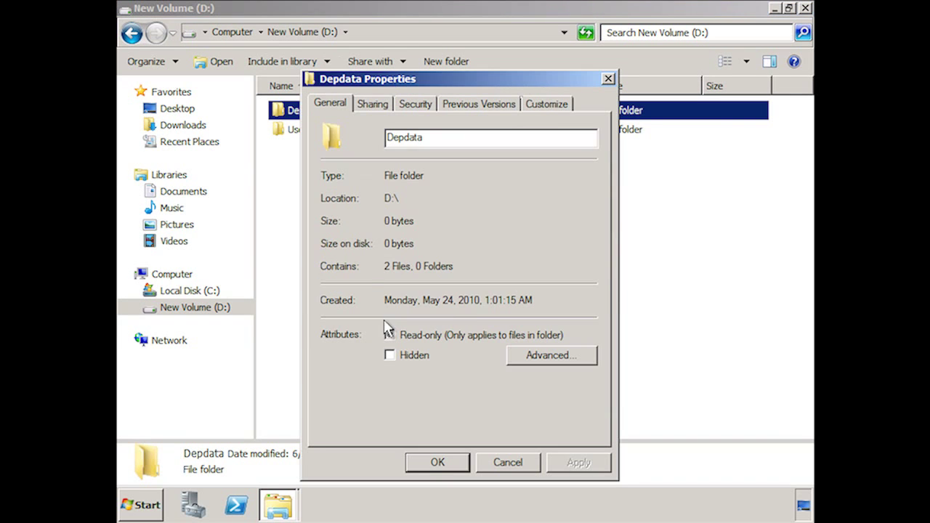
pyautogui.click(380, 106)
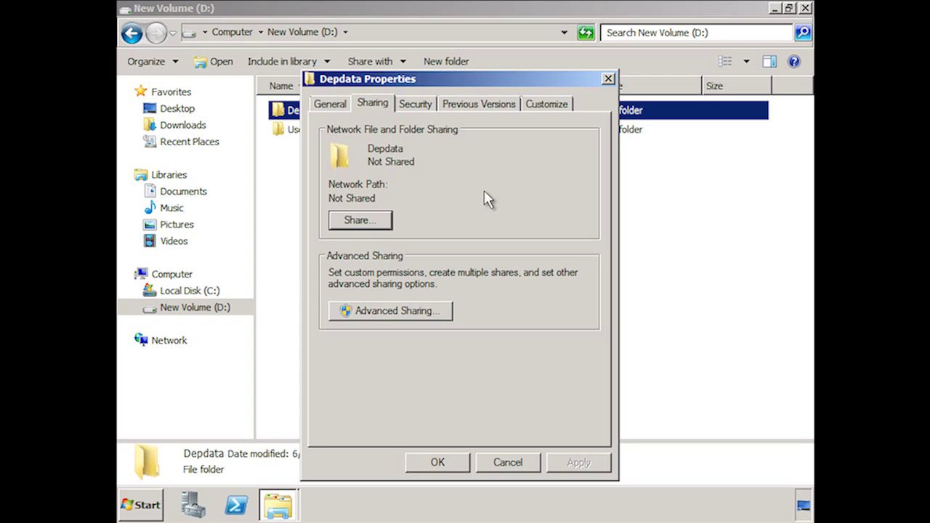
pyautogui.click(445, 319)
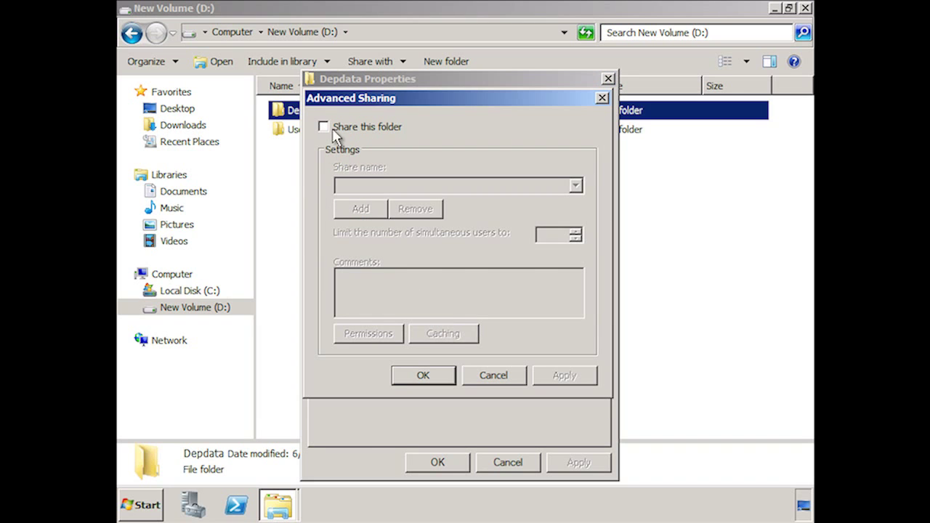
pyautogui.click(323, 127)
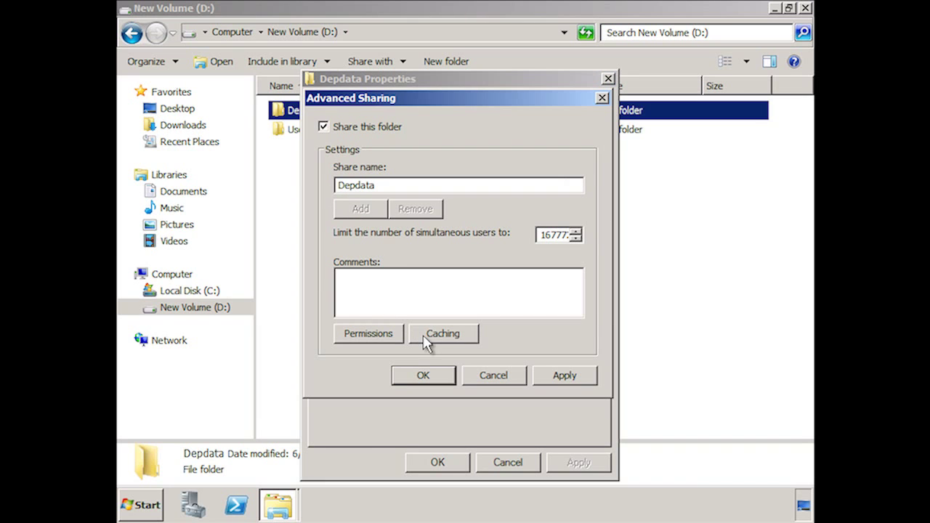
# Try the caching options in the share's offline settings, and keep only user-specified files and programs available offline with BranchCache enabled
pyautogui.click(468, 341)
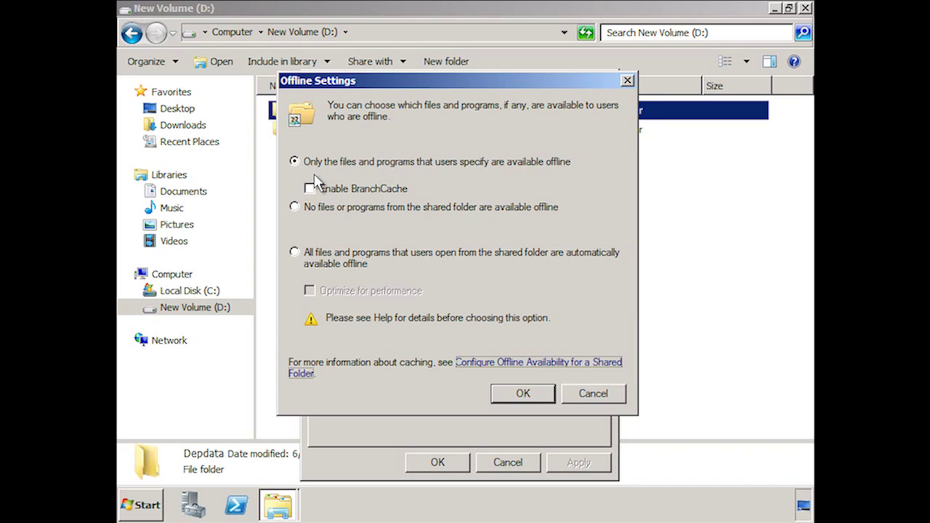
pyautogui.click(310, 189)
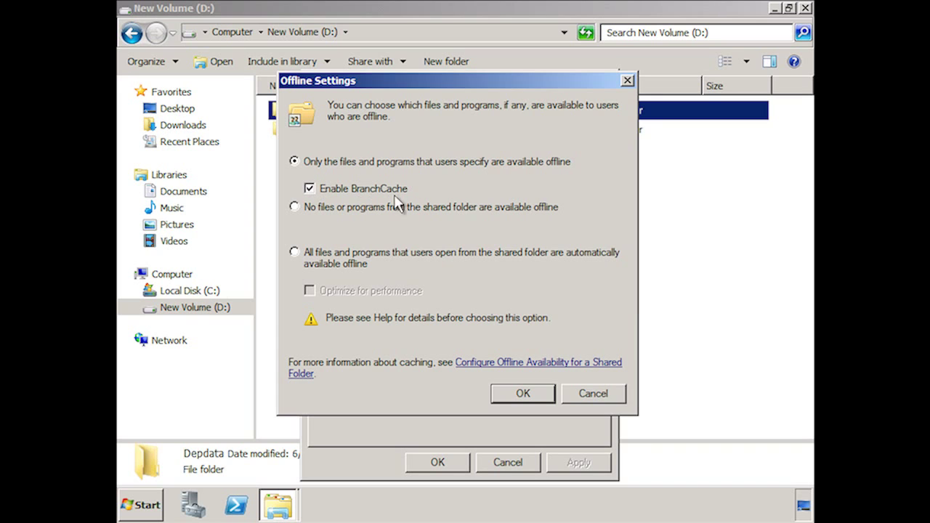
pyautogui.click(294, 207)
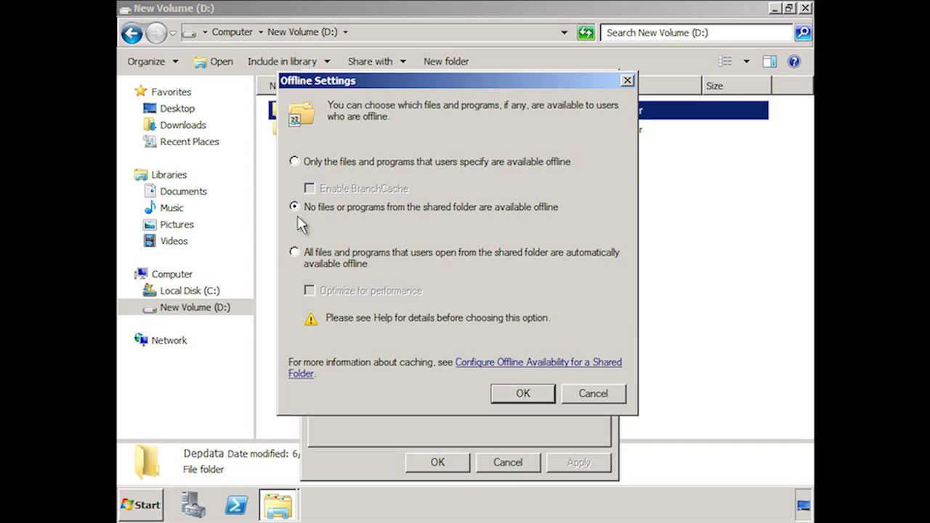
pyautogui.click(305, 254)
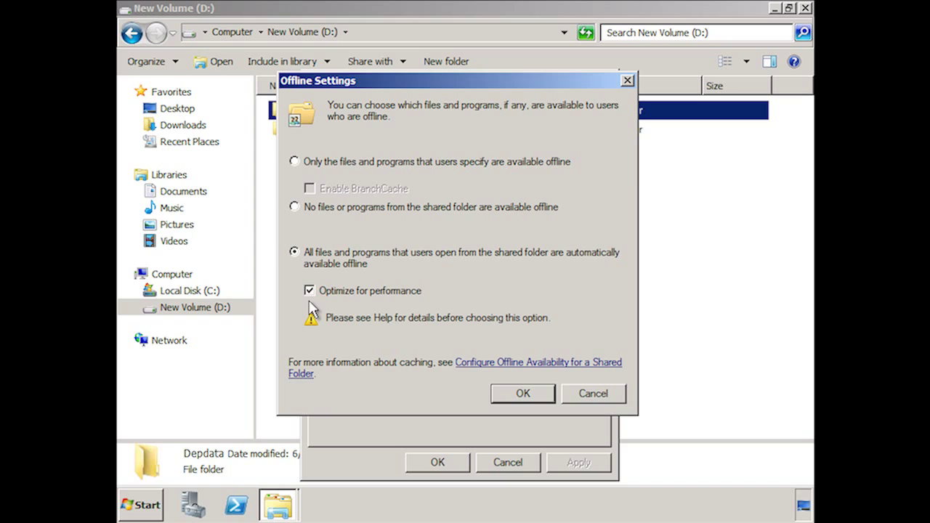
pyautogui.click(294, 161)
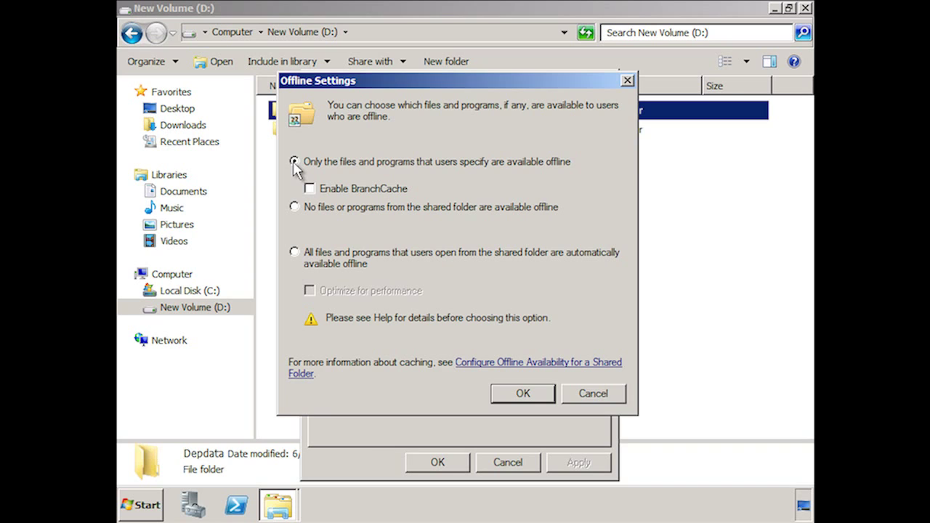
pyautogui.click(309, 188)
pyautogui.click(517, 395)
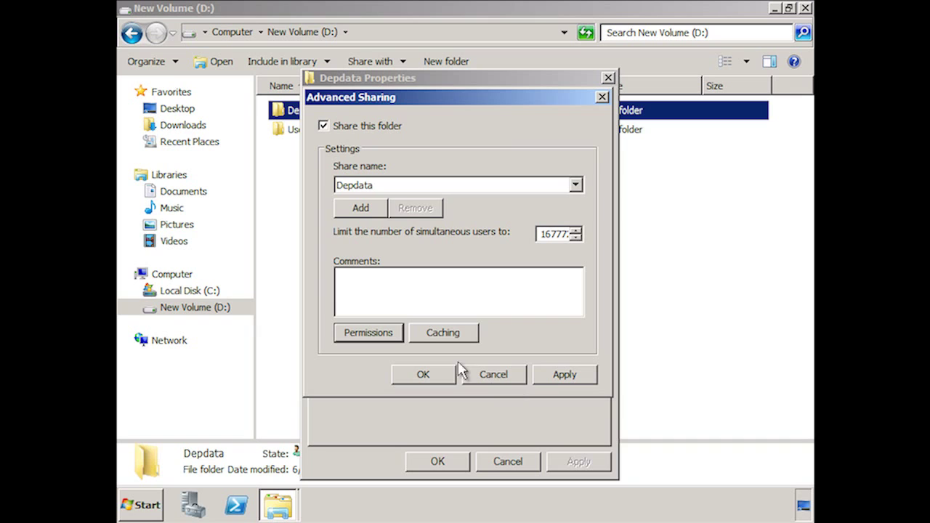
# Allow Everyone Full Control in the Depdata share permissions, and apply the sharing settings
pyautogui.click(396, 336)
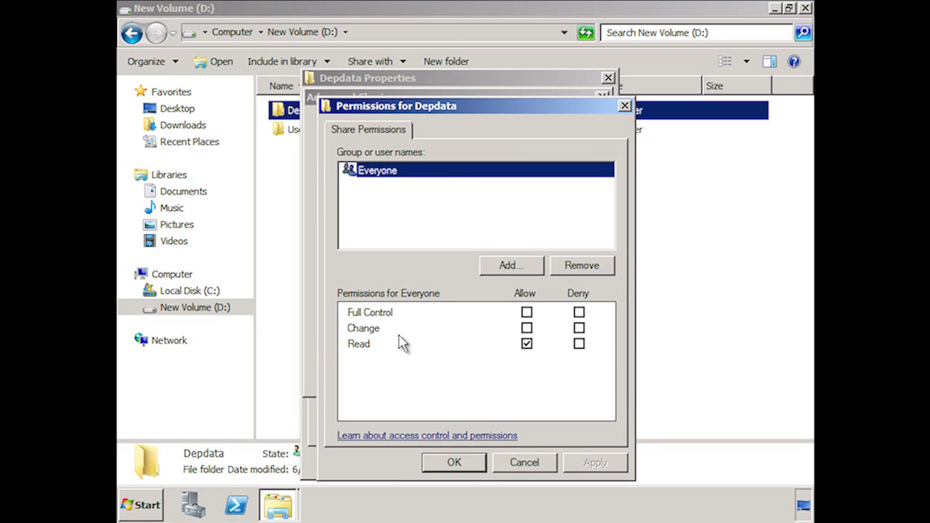
pyautogui.click(526, 312)
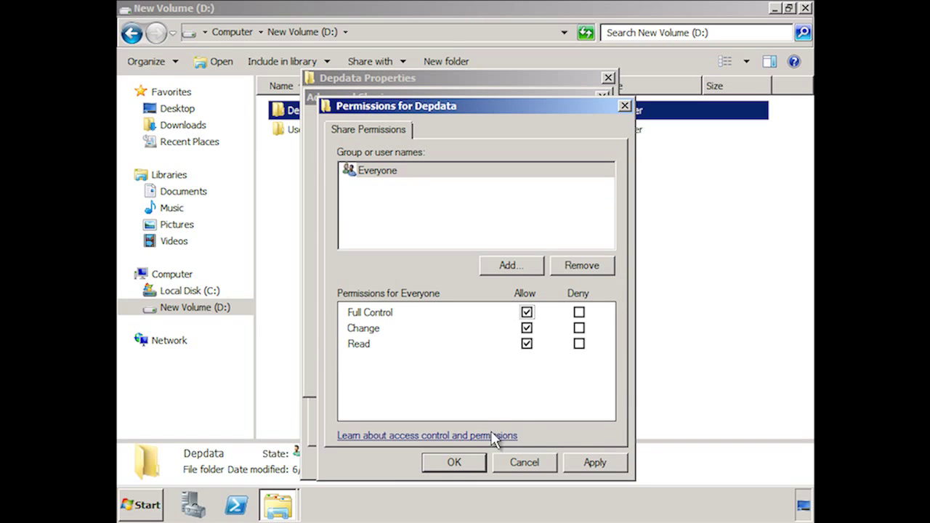
pyautogui.click(471, 454)
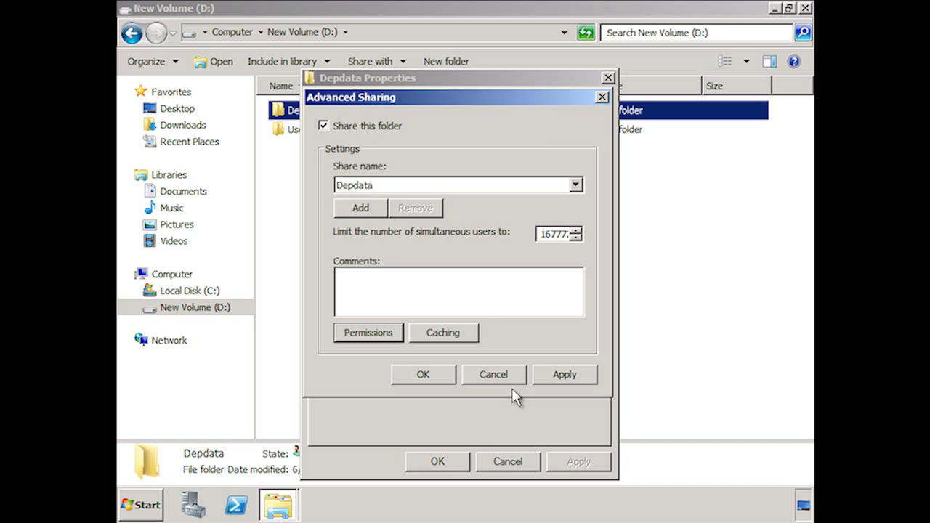
pyautogui.click(441, 383)
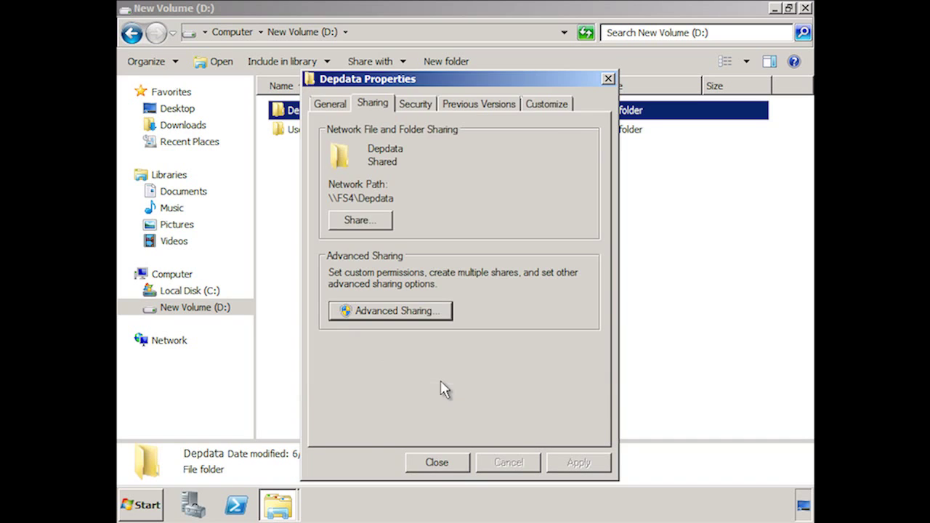
pyautogui.click(456, 465)
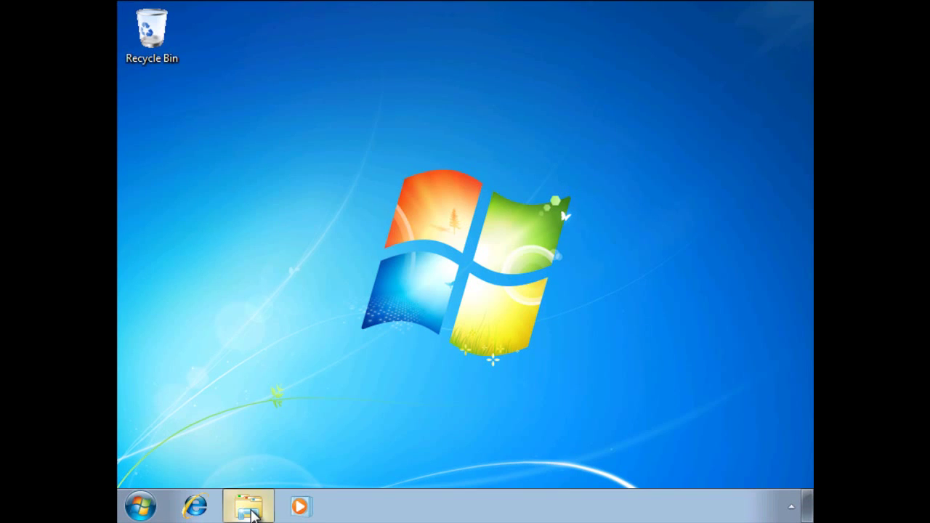
# On the Windows 7 client, map the network folder \\fs4\depdata to drive Z: in Windows Explorer
pyautogui.click(249, 508)
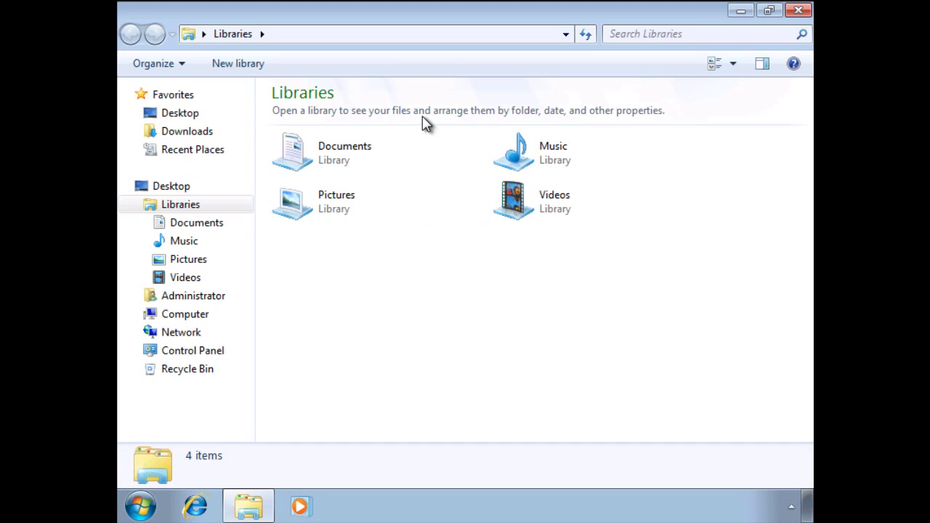
pyautogui.press('alt')
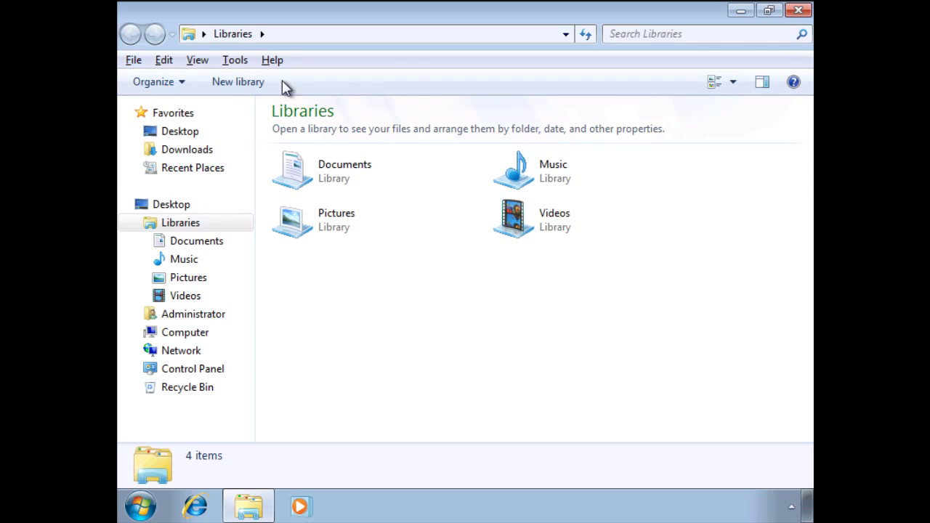
pyautogui.click(234, 60)
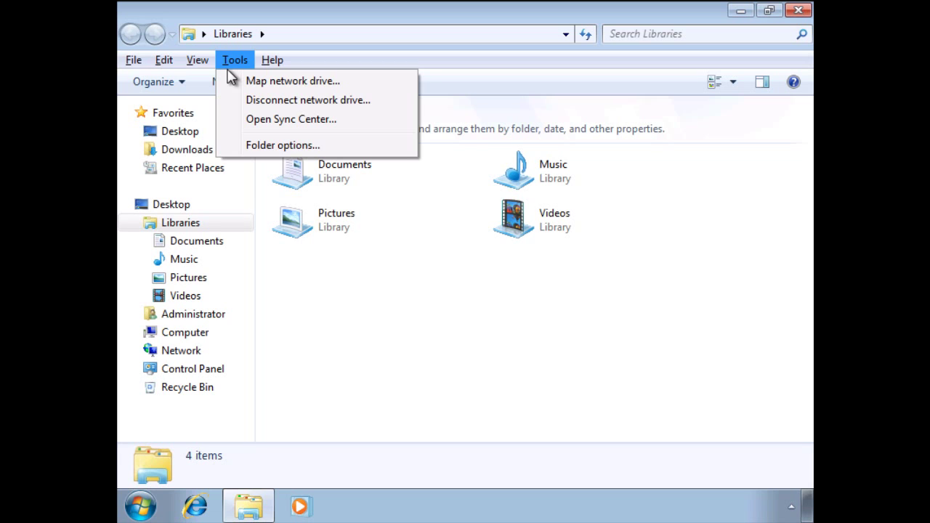
pyautogui.click(357, 91)
pyautogui.write('\\\\fs4\\depdata')
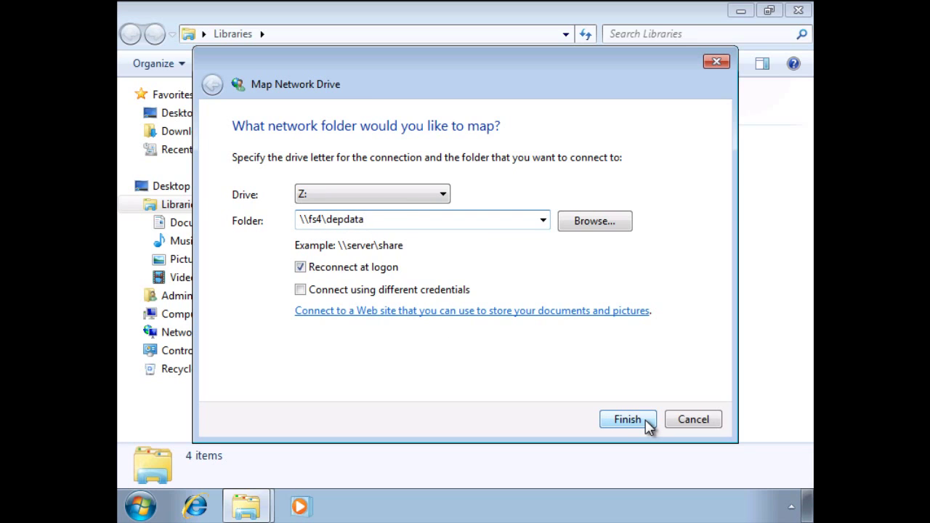
pyautogui.click(626, 420)
# Make the mapped depdata drive (Z:) always available offline from the Computer view
pyautogui.click(187, 323)
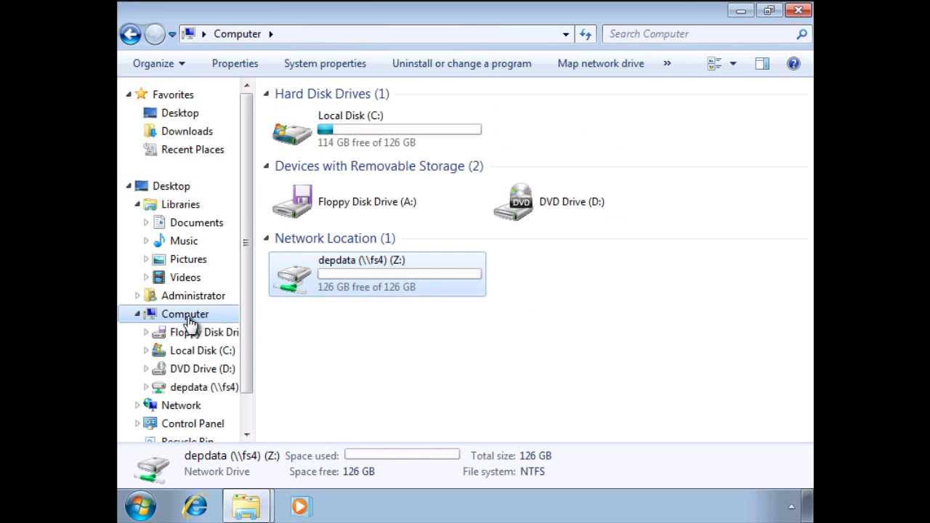
pyautogui.rightClick(375, 279)
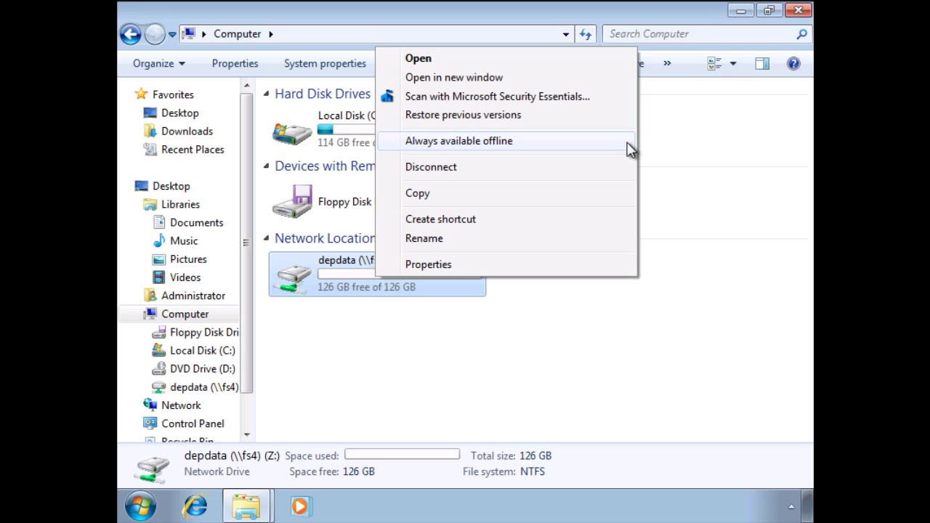
pyautogui.click(627, 143)
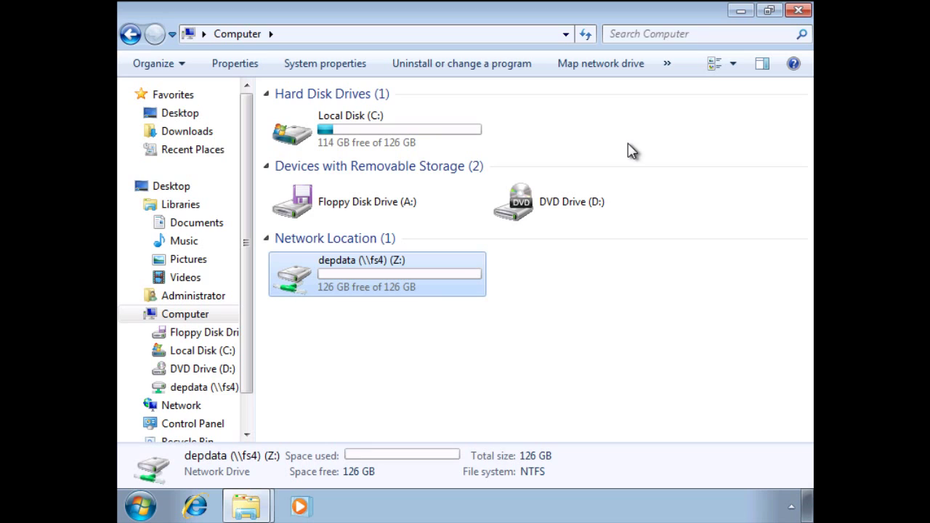
# Open Sync Center, manage the offline files settings, and view the contents of the Offline Files Folder
pyautogui.press('alt')
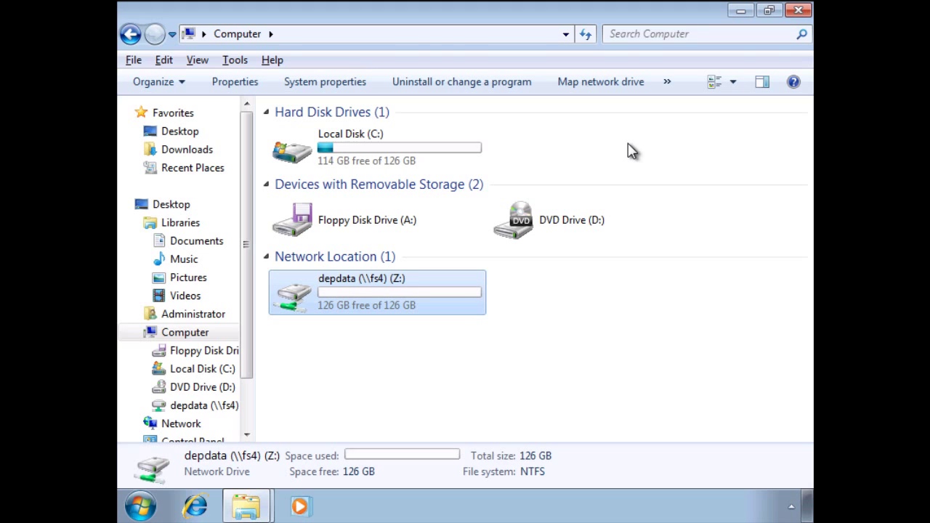
pyautogui.click(235, 60)
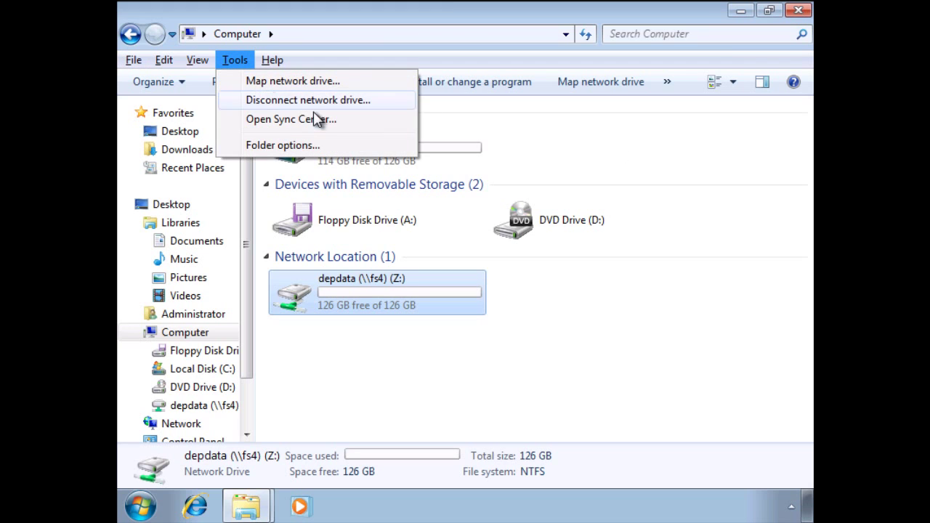
pyautogui.click(375, 124)
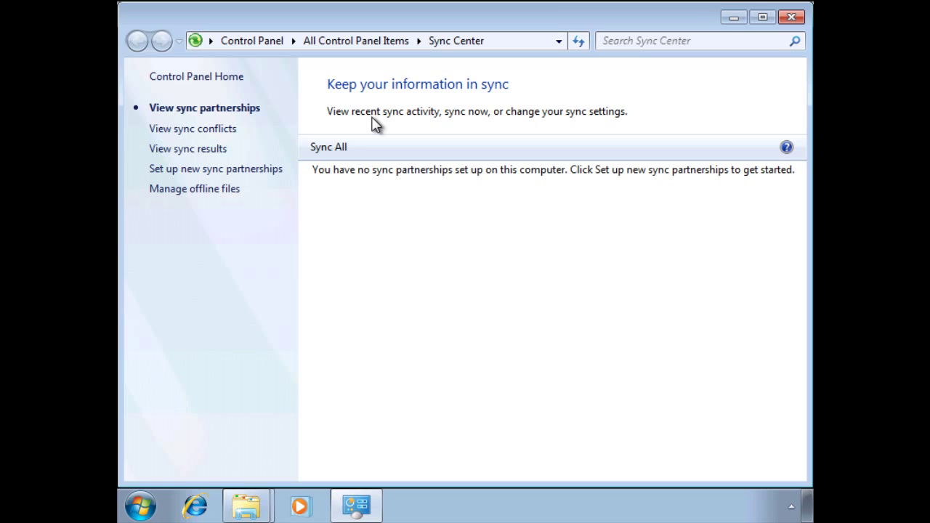
pyautogui.click(231, 191)
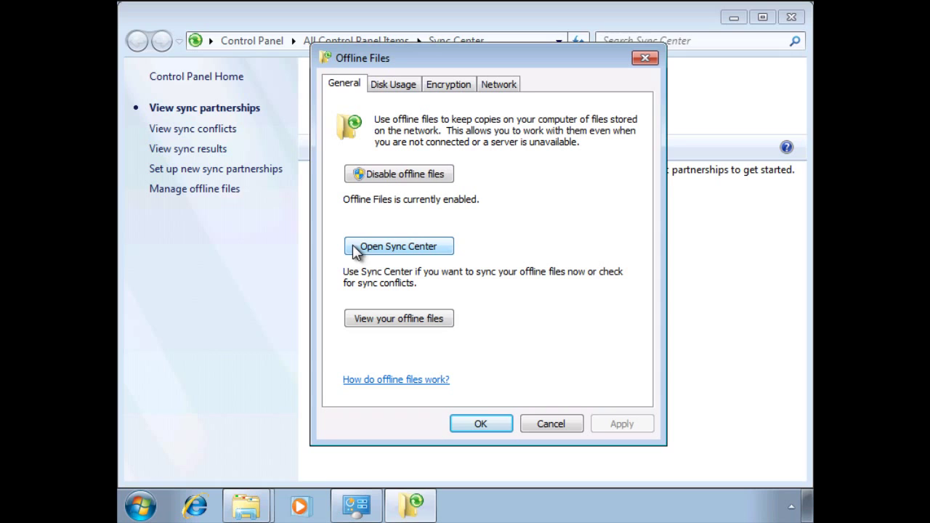
pyautogui.click(444, 323)
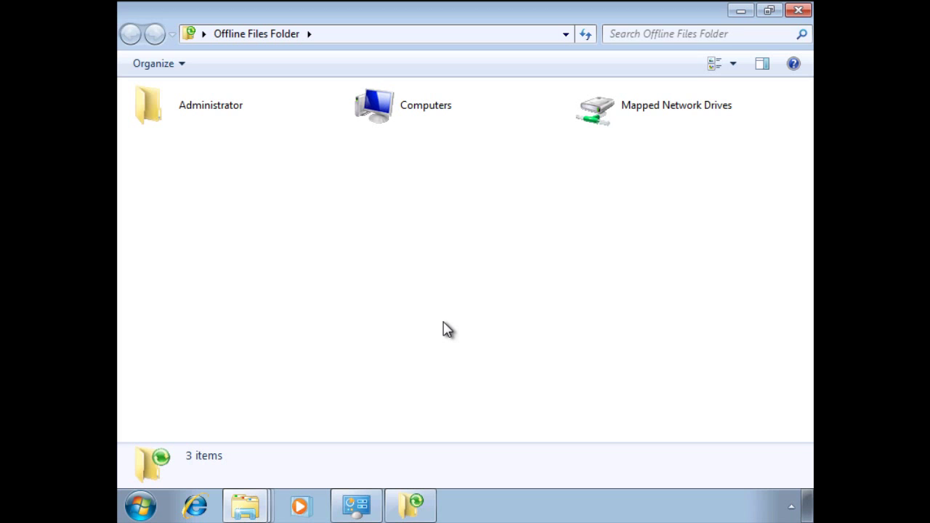
# View the offline copies stored for the mapped depdata drive (Z:), and close the Offline Files Folder
pyautogui.doubleClick(604, 100)
pyautogui.doubleClick(221, 96)
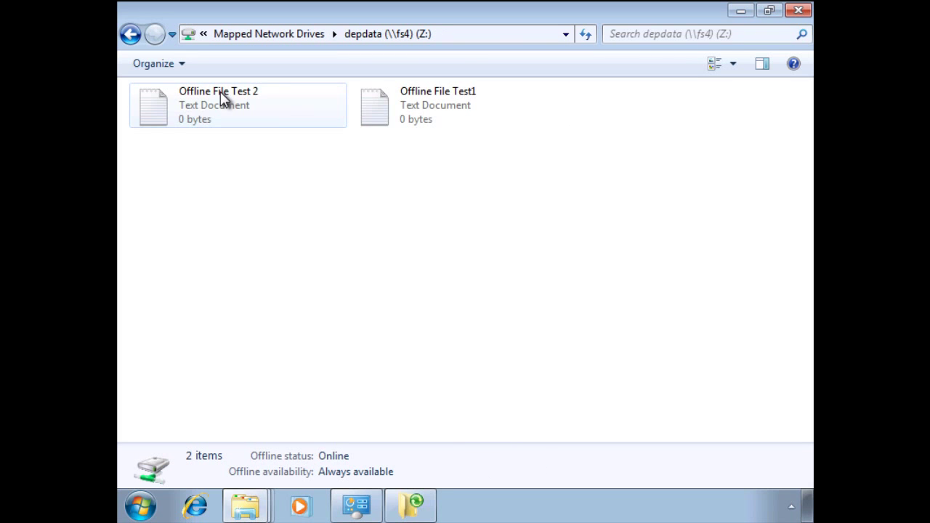
pyautogui.click(798, 11)
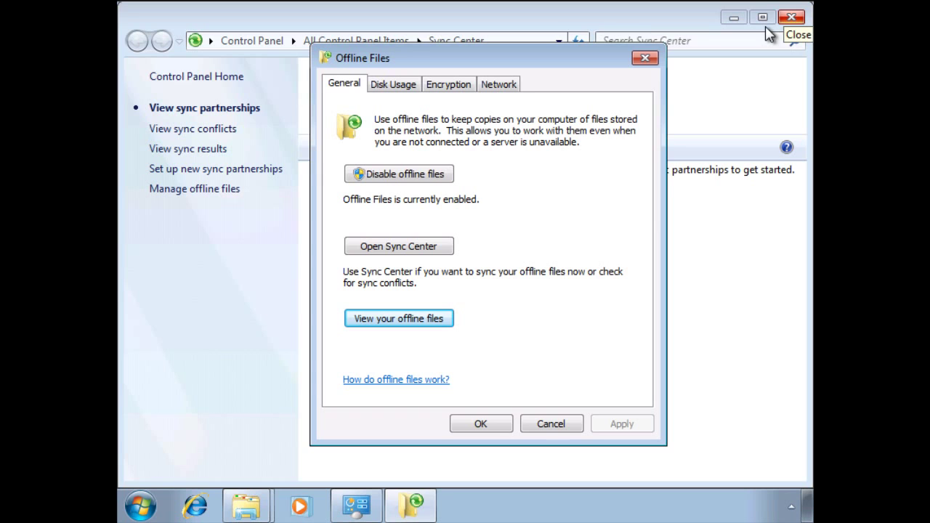
# Review the disk usage limits for offline files without changing them, and delete the temporary offline files
pyautogui.click(385, 87)
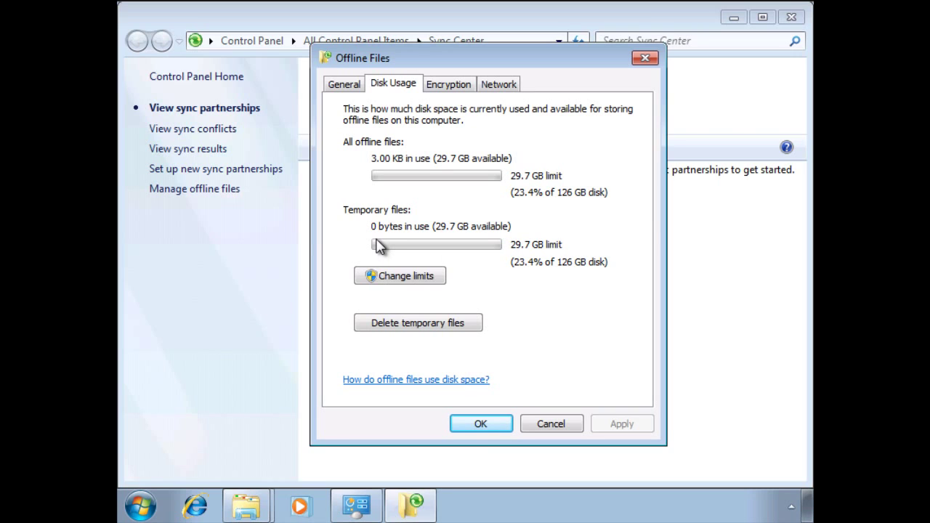
pyautogui.click(375, 279)
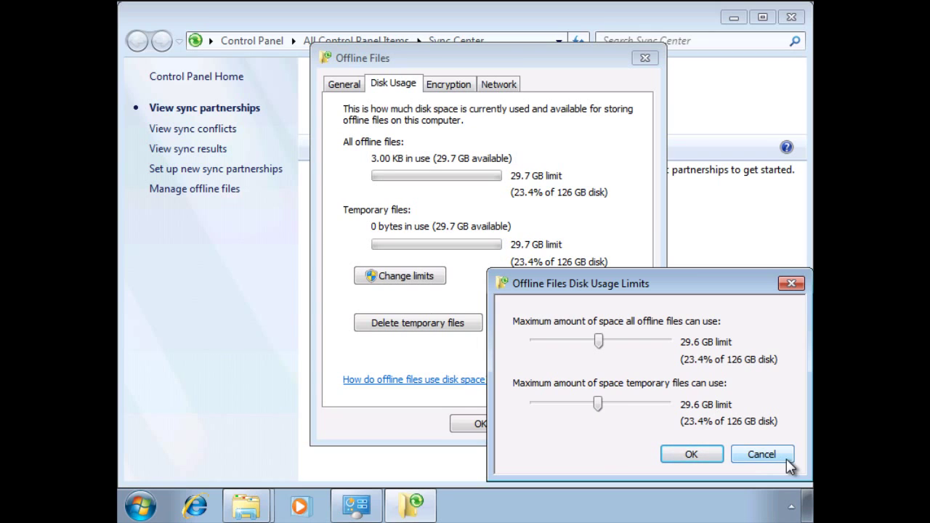
pyautogui.click(761, 455)
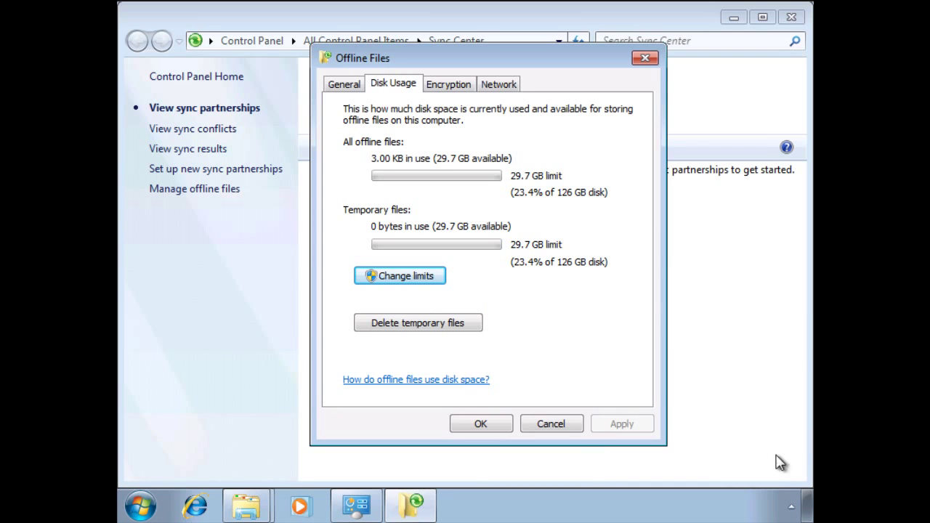
pyautogui.click(458, 327)
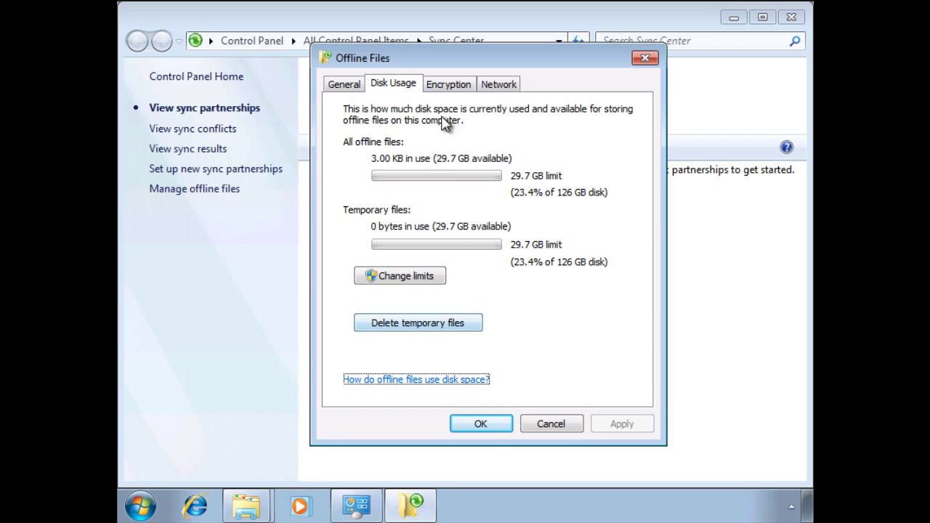
# Review the encryption and slow-connection network settings for offline files, and accept the Offline Files dialog
pyautogui.click(439, 86)
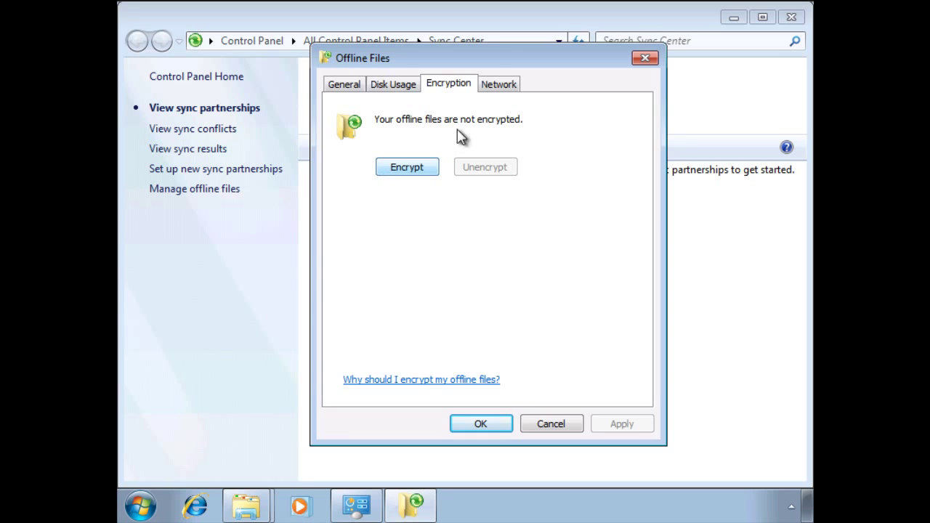
pyautogui.click(513, 89)
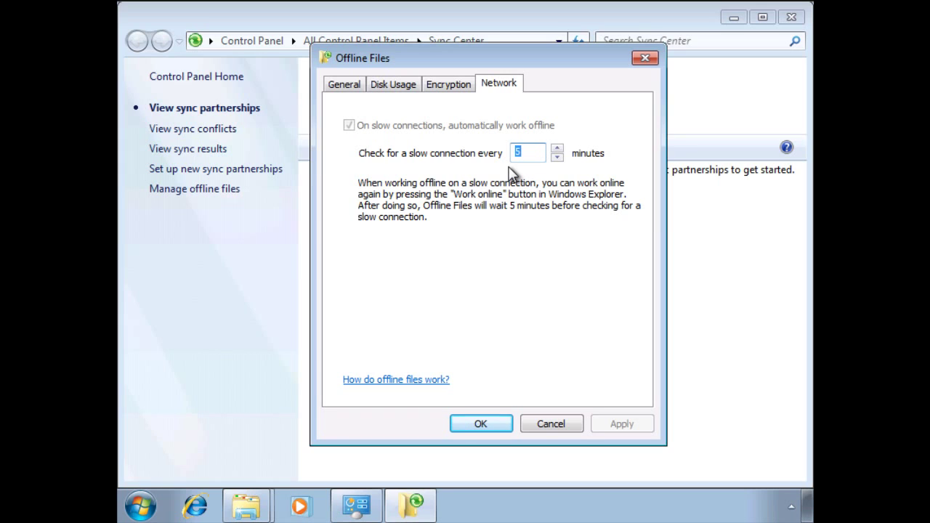
pyautogui.click(480, 425)
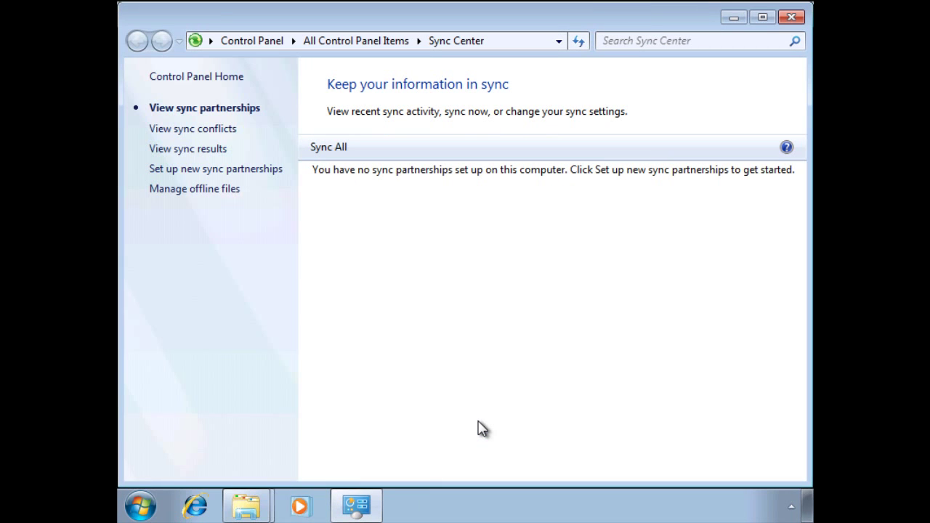
# Refresh the sync partnerships in Sync Center and synchronize the Offline Files partnership
pyautogui.rightClick(465, 241)
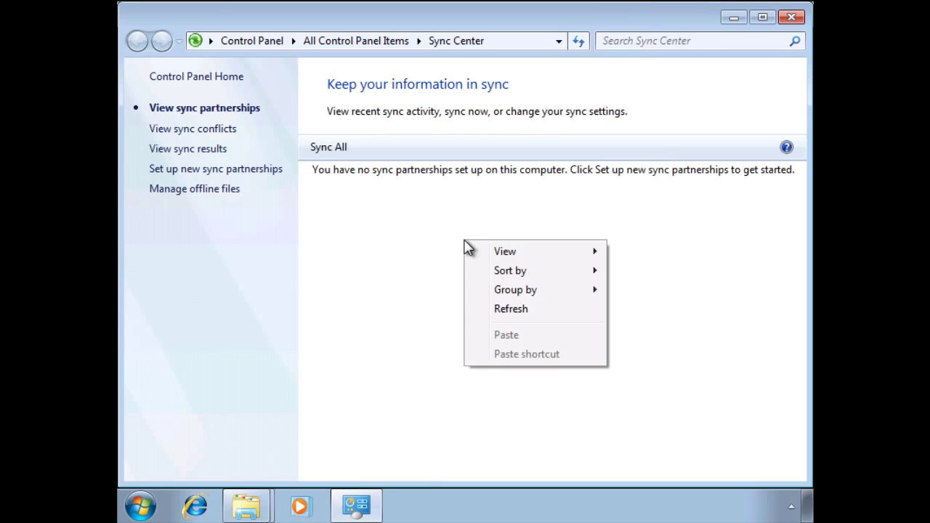
pyautogui.click(510, 309)
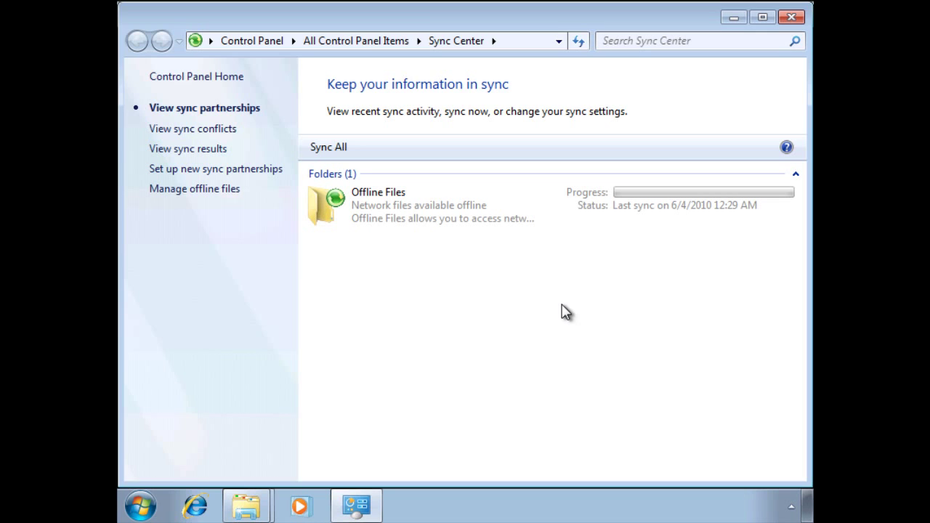
pyautogui.click(391, 201)
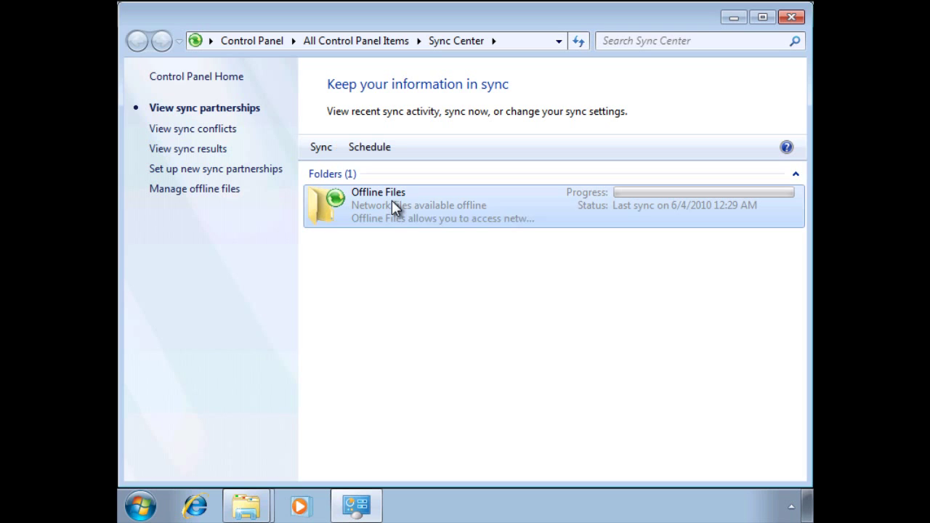
pyautogui.rightClick(392, 201)
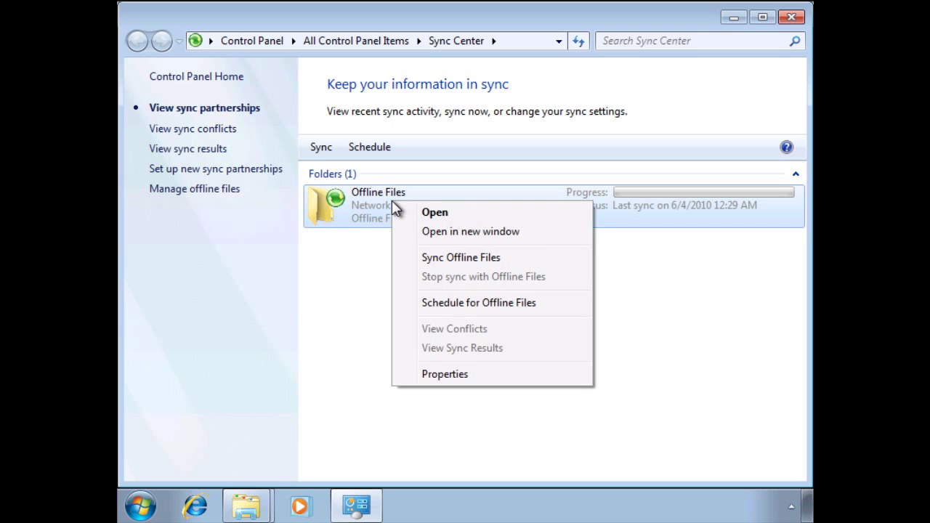
pyautogui.click(538, 263)
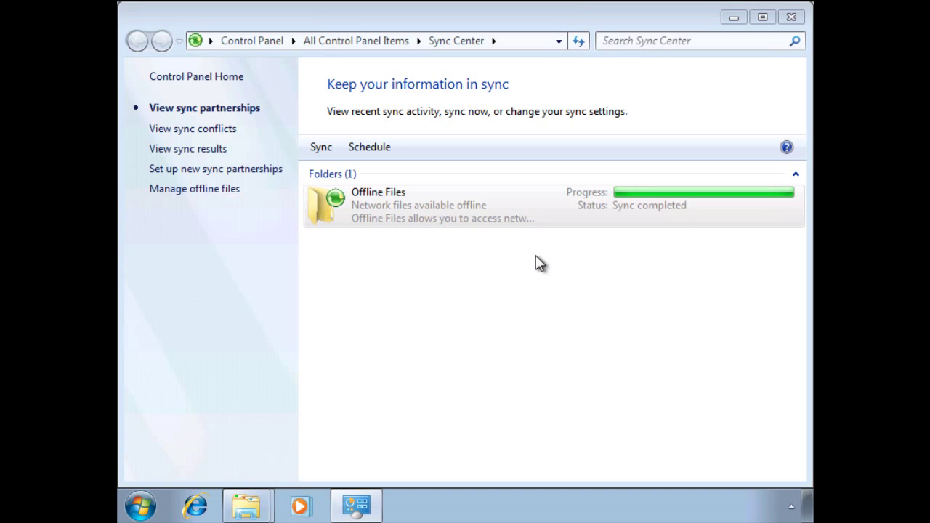
# Start a sync schedule for Offline Files that includes depdata (\\fs4) and begins when an event occurs
pyautogui.rightClick(429, 202)
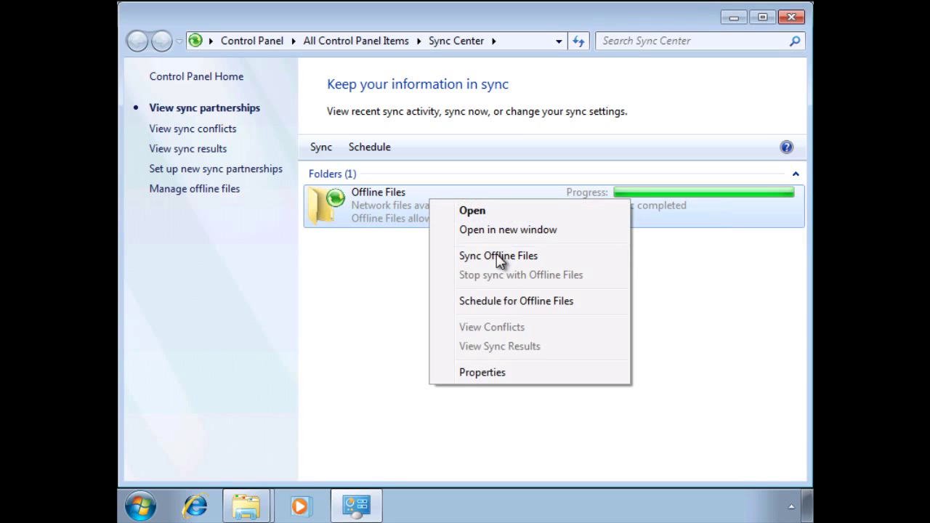
pyautogui.click(593, 306)
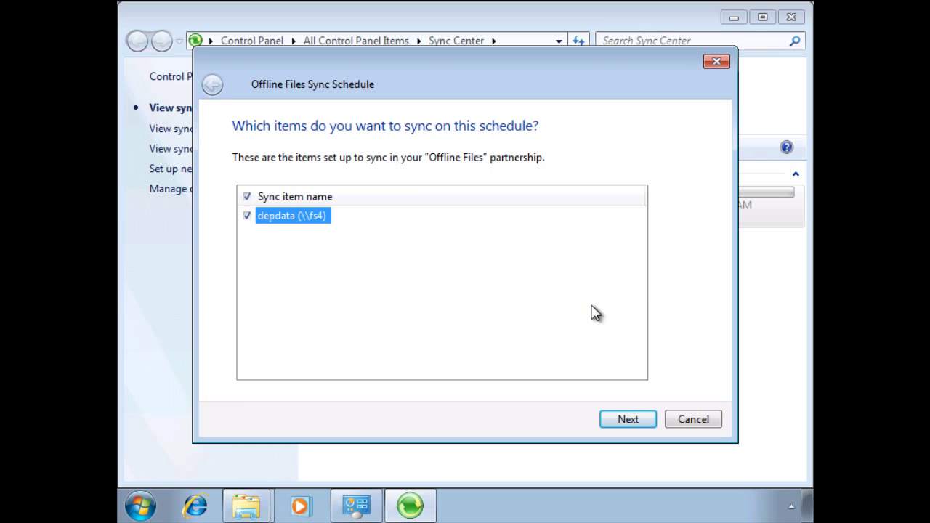
pyautogui.click(649, 422)
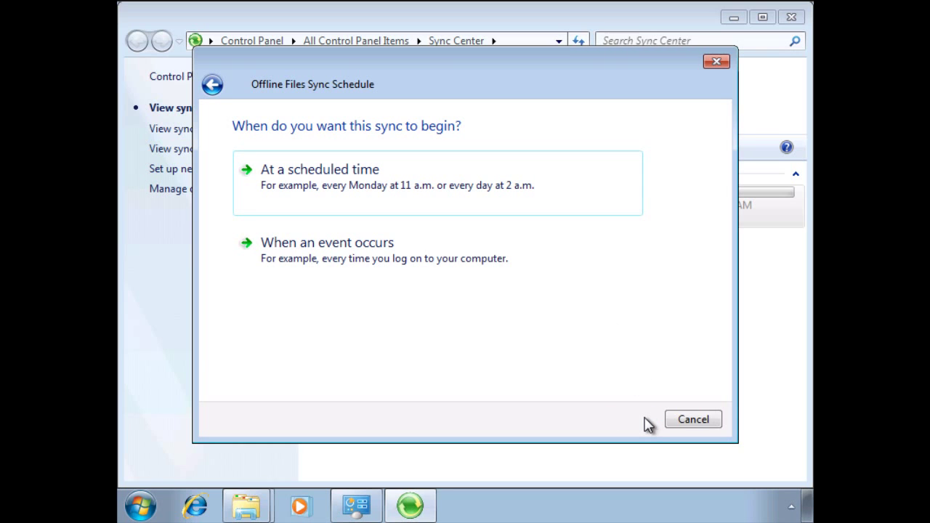
pyautogui.click(405, 261)
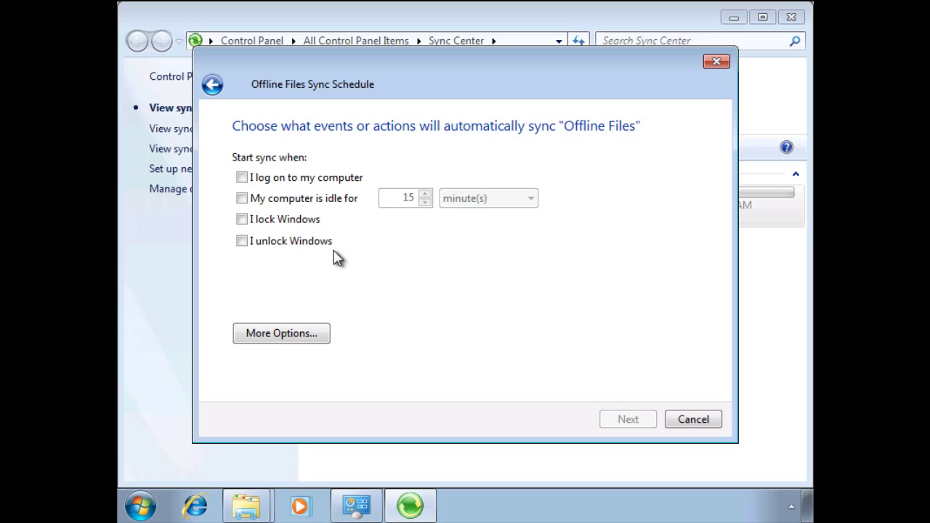
pyautogui.click(249, 336)
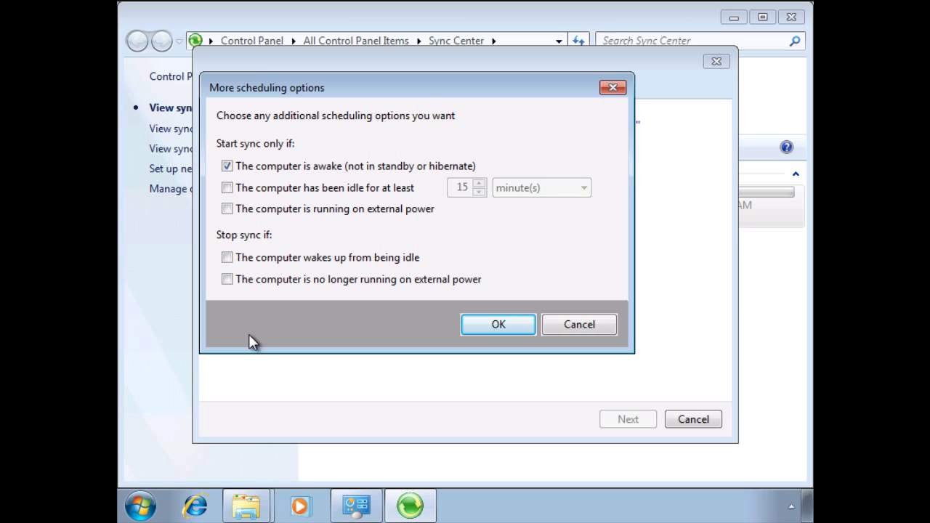
pyautogui.click(252, 260)
pyautogui.click(259, 283)
pyautogui.click(580, 327)
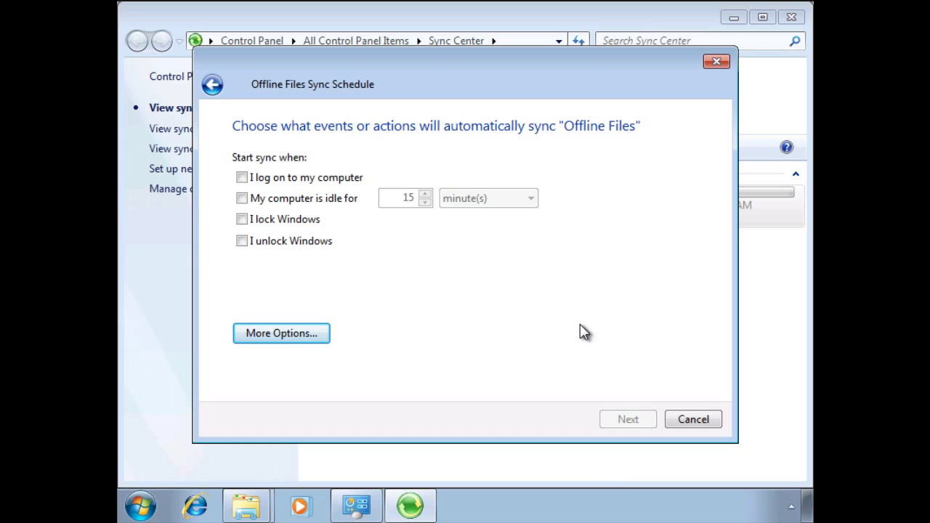
# Set the sync to start at computer logon, and save the schedule under its suggested name
pyautogui.click(242, 178)
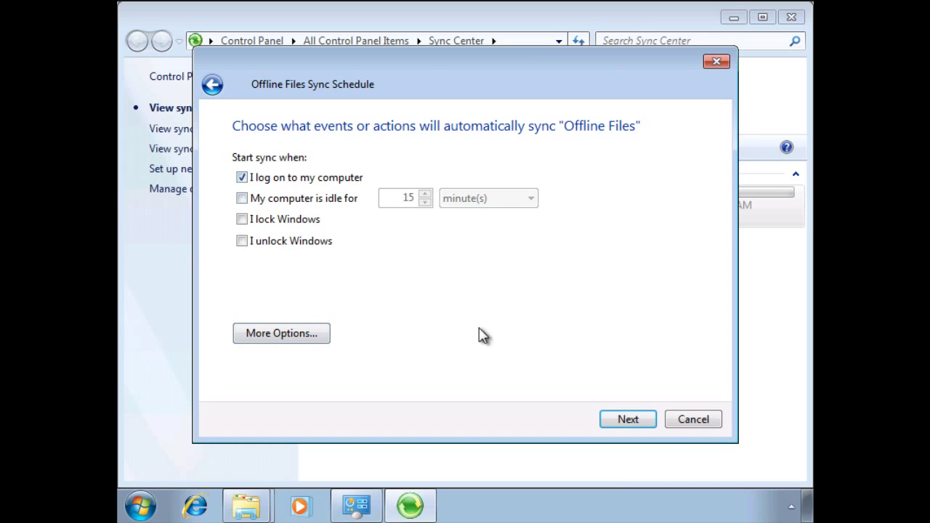
pyautogui.click(649, 419)
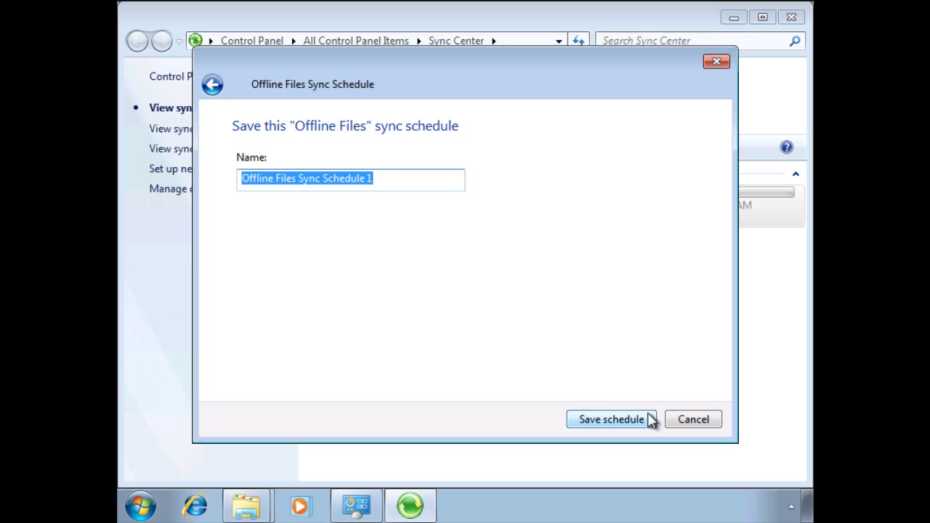
pyautogui.click(612, 419)
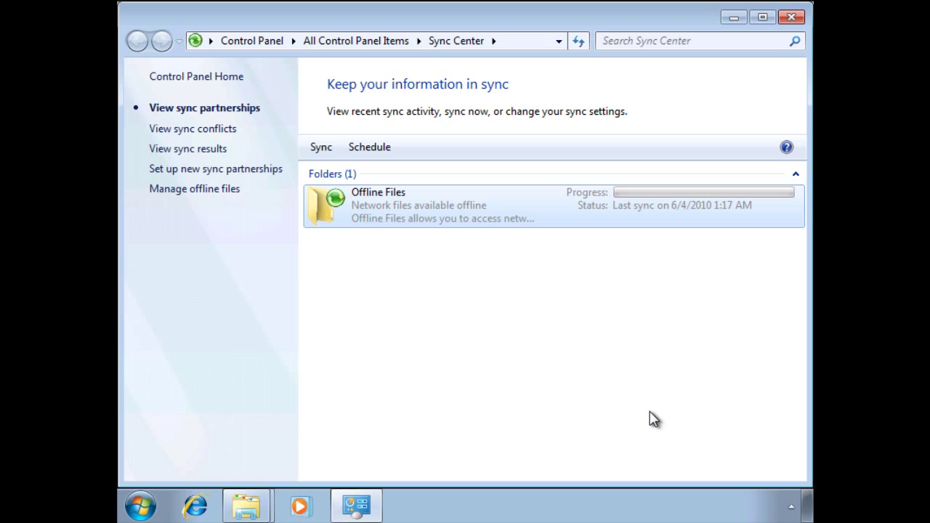
# Open the mapped depdata drive (Z:) in a new Windows Explorer window and switch it to work offline
pyautogui.rightClick(259, 511)
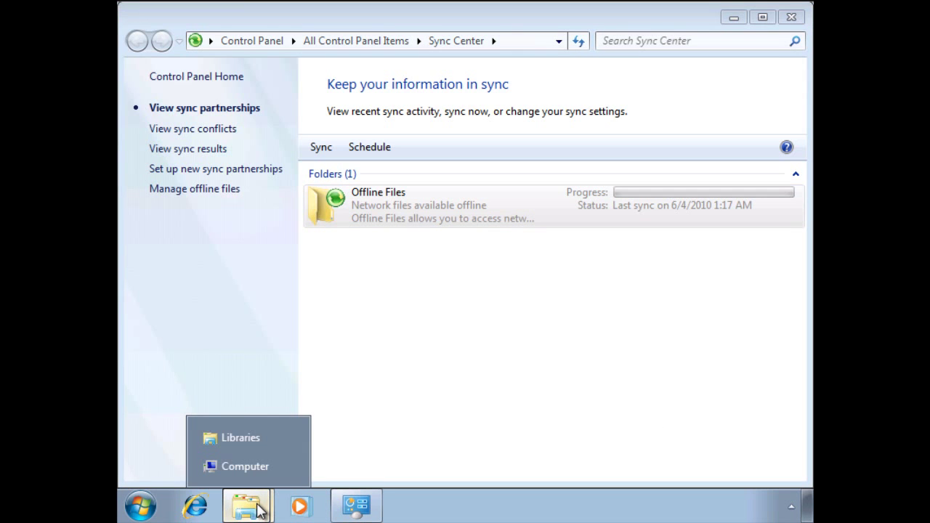
pyautogui.click(261, 440)
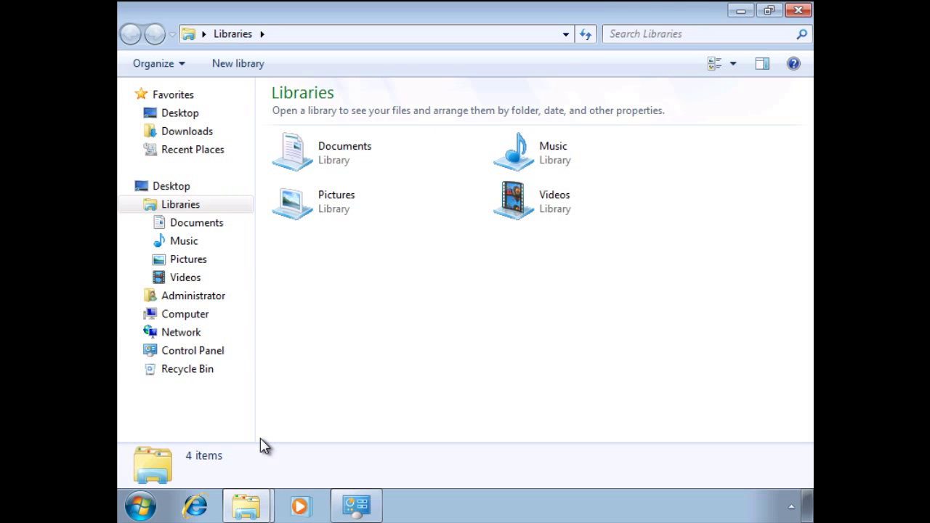
pyautogui.click(182, 315)
pyautogui.doubleClick(368, 288)
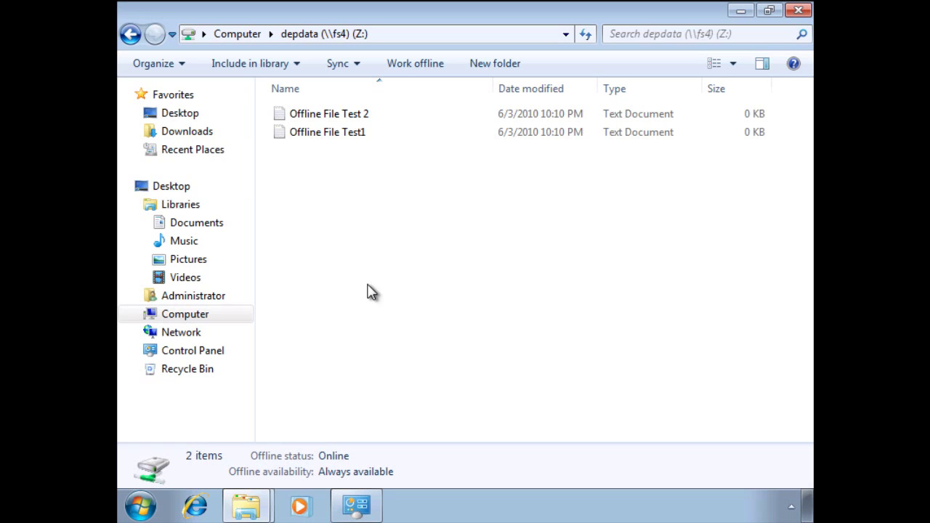
pyautogui.click(444, 70)
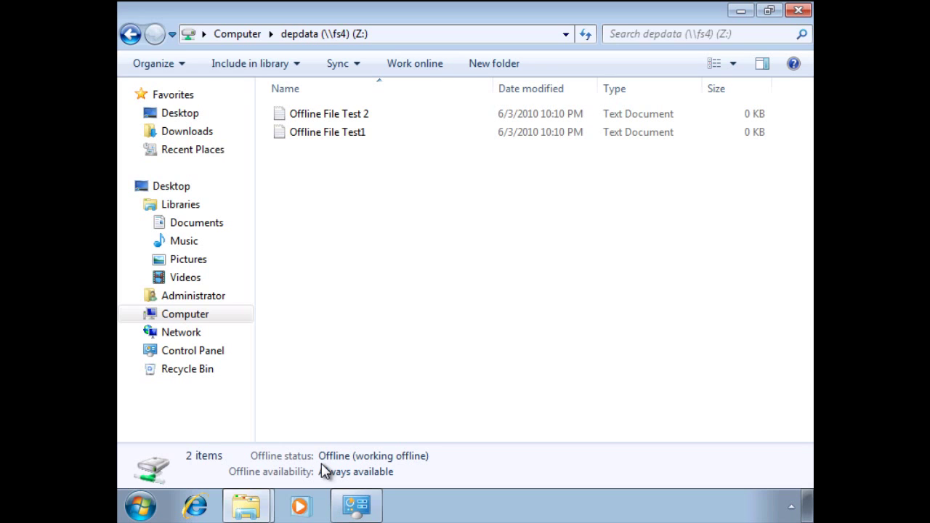
# Add the text "This is a test" to the offline copy of Offline File Test1, and save and close it
pyautogui.doubleClick(337, 139)
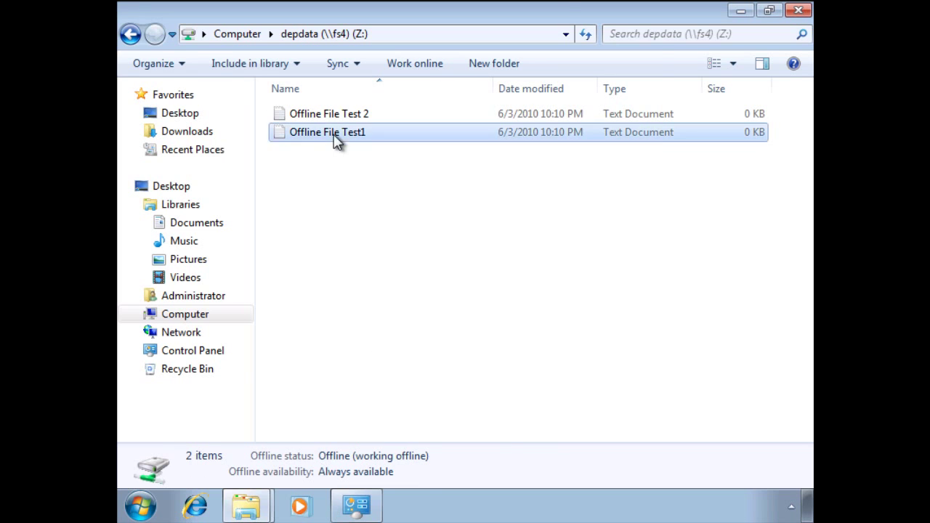
pyautogui.write('This is a test')
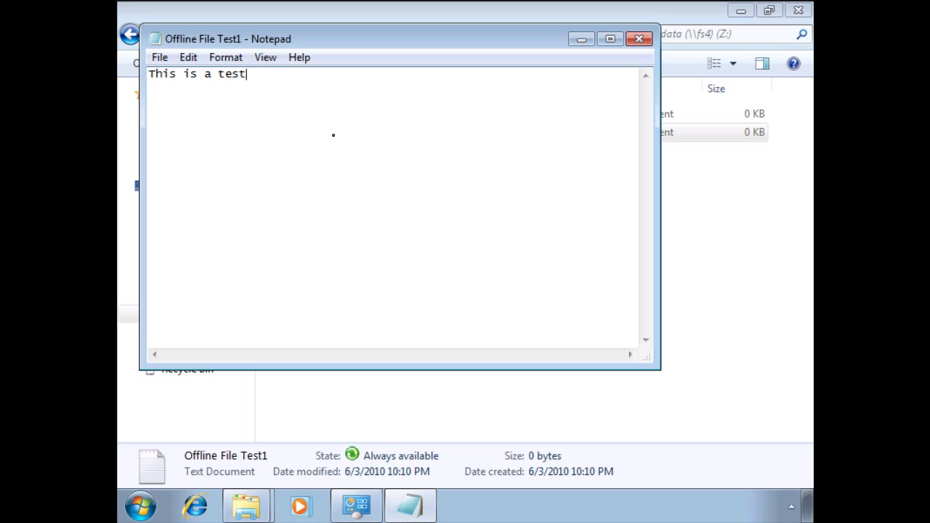
pyautogui.click(643, 41)
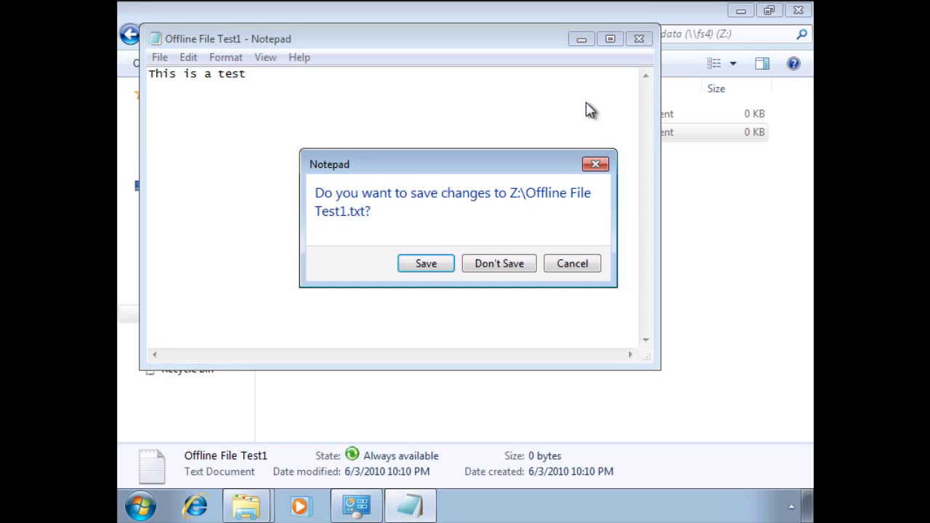
pyautogui.click(433, 263)
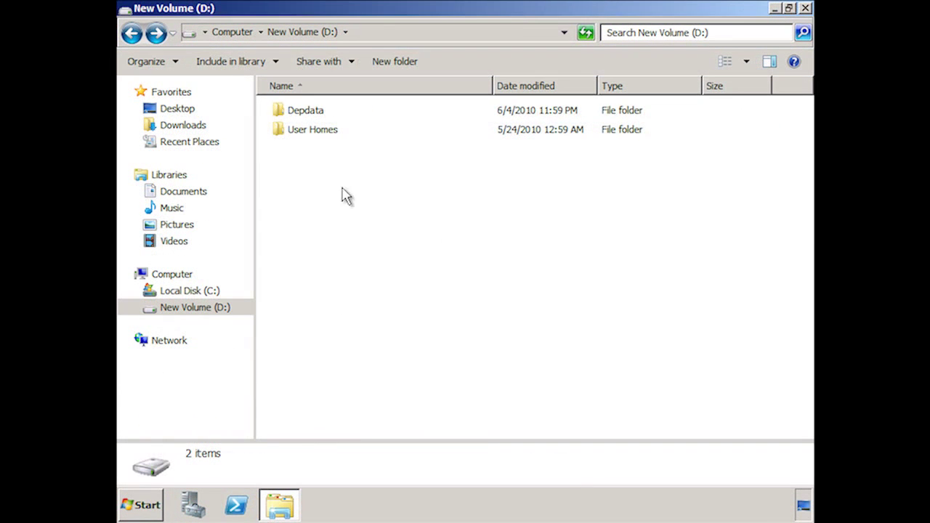
# On the file server, enter "test" in Offline File Test1 in D:\Depdata, and save and close the file
pyautogui.click(299, 113)
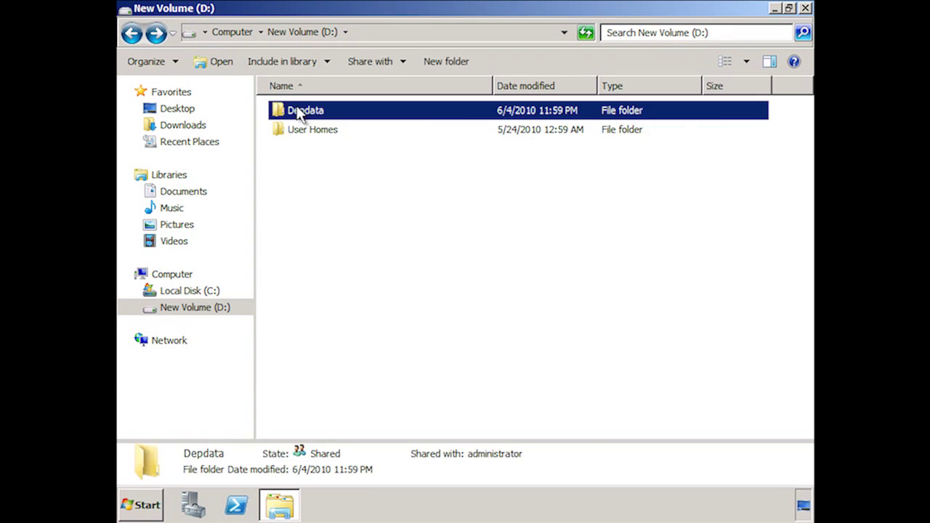
pyautogui.doubleClick(300, 113)
pyautogui.doubleClick(350, 122)
pyautogui.write('test')
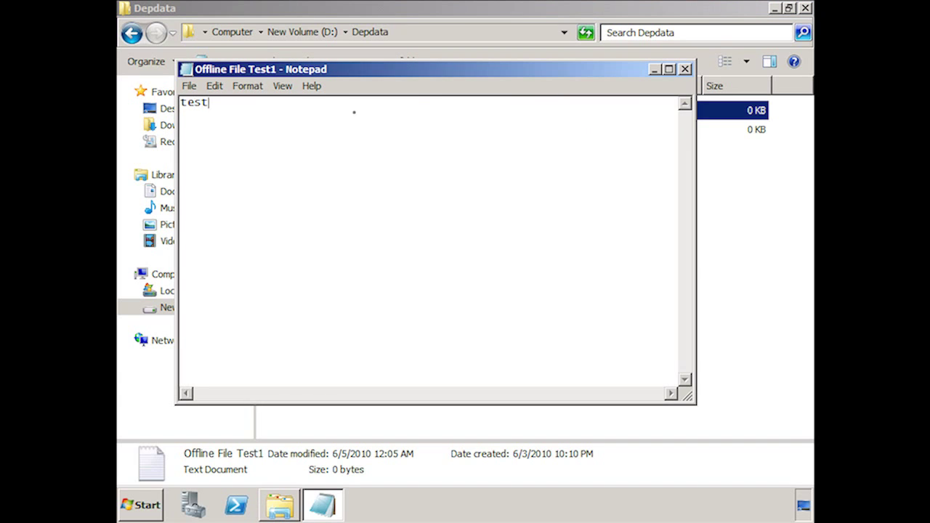
pyautogui.click(685, 69)
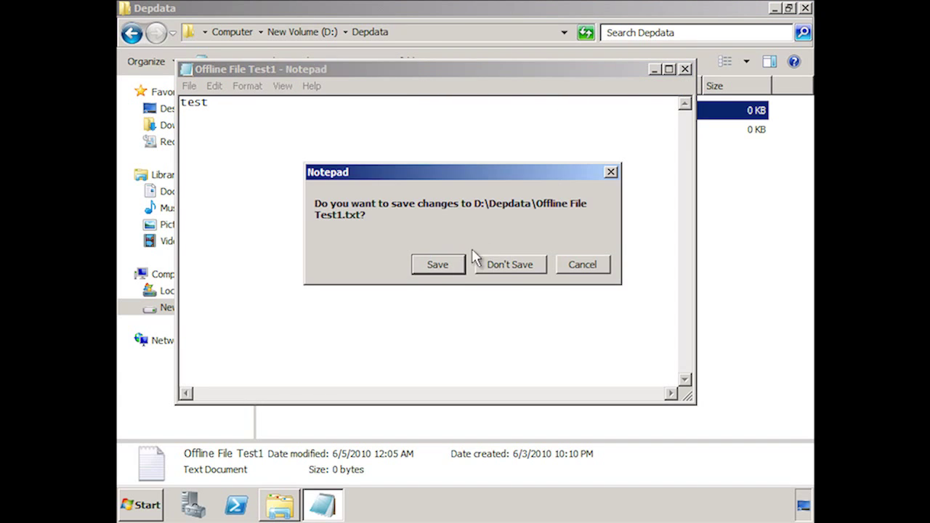
pyautogui.click(454, 266)
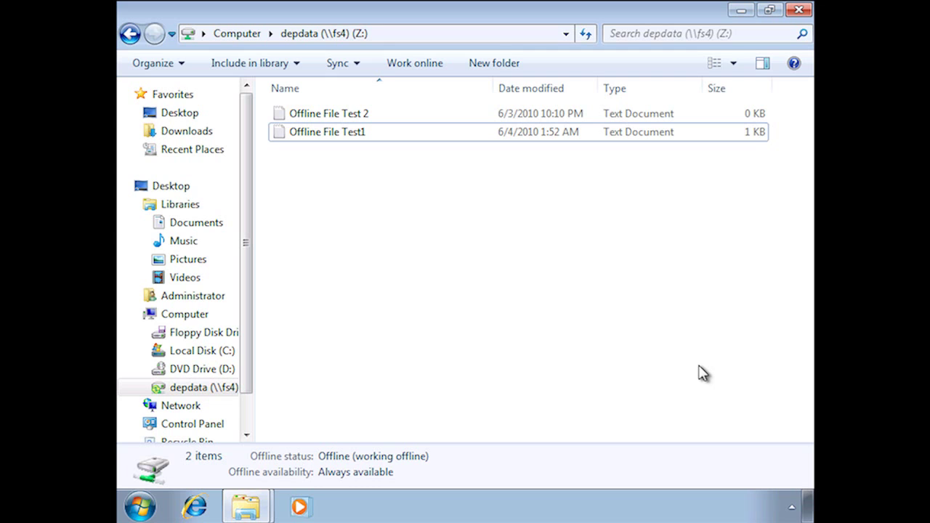
# Bring the depdata drive (Z:) back online and sync the offline files in this folder
pyautogui.click(414, 63)
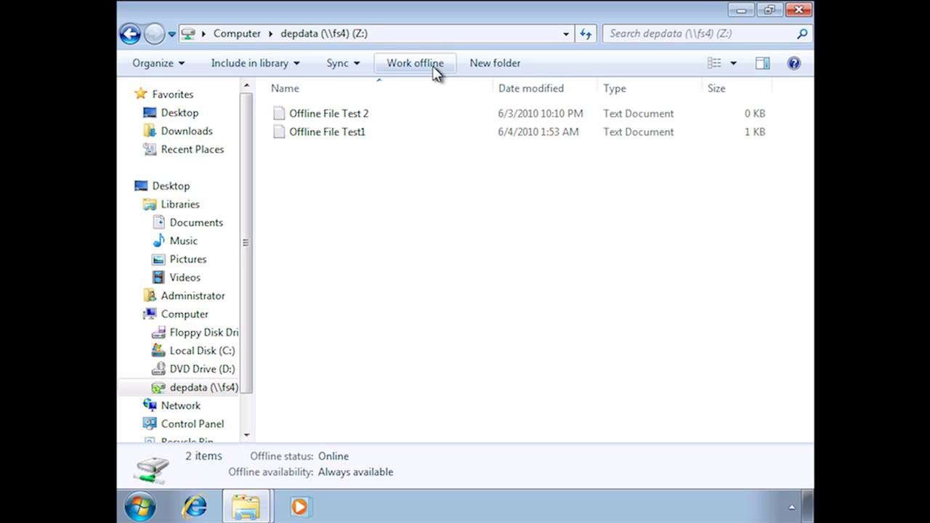
pyautogui.click(353, 64)
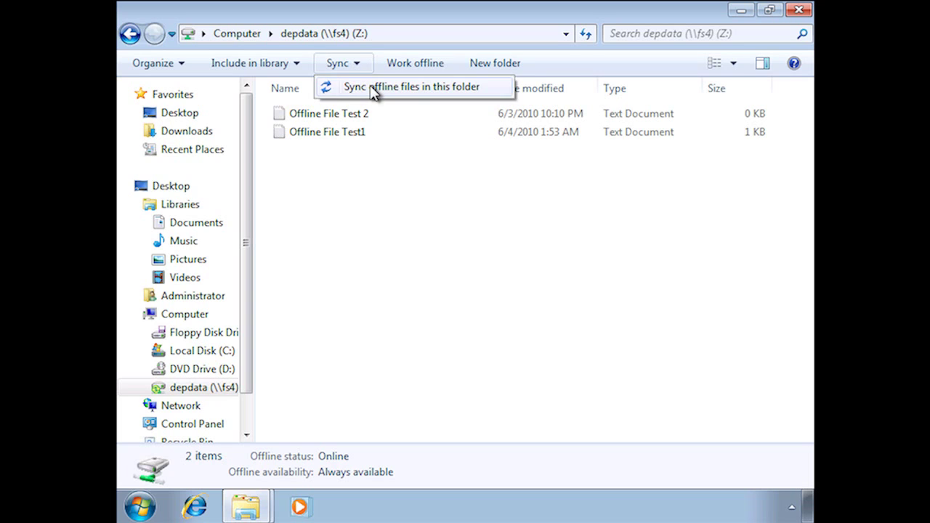
pyautogui.click(373, 88)
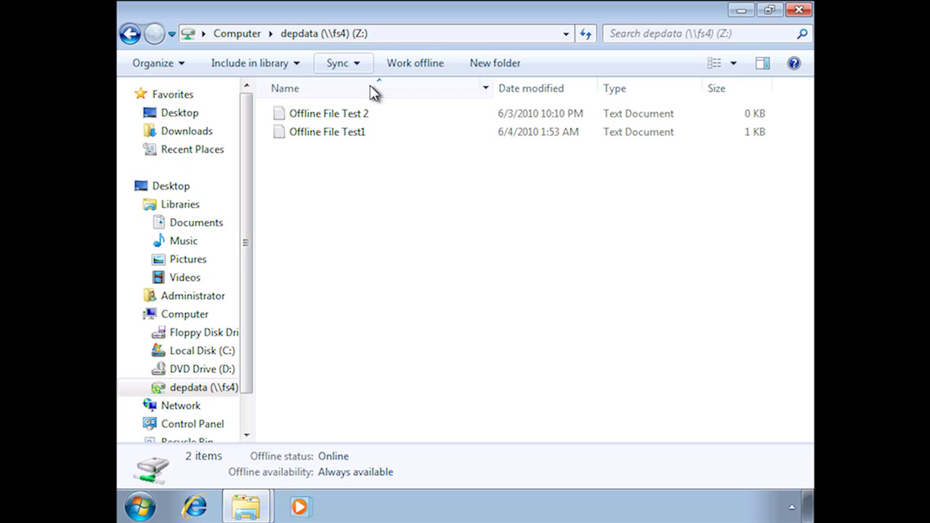
# Resolve the Offline File Test1 conflict in Sync Center by keeping both versions
pyautogui.click(792, 507)
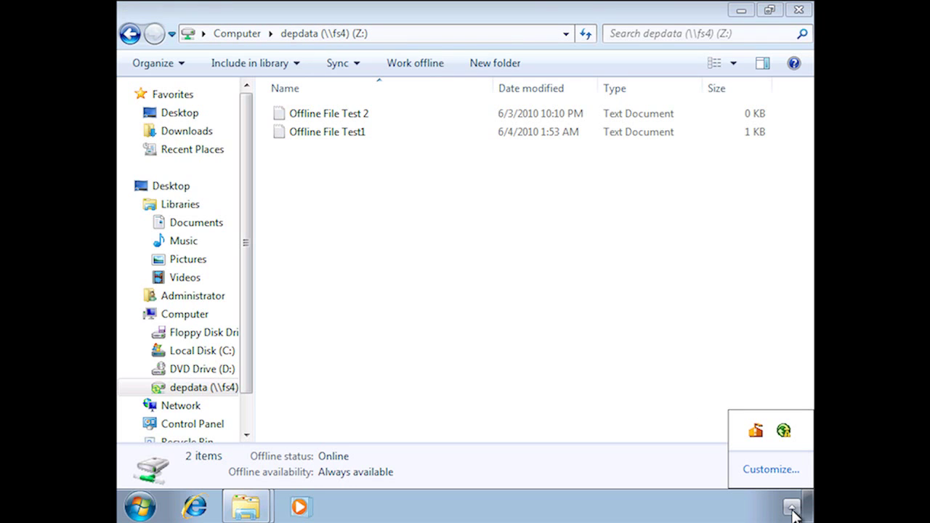
pyautogui.click(789, 440)
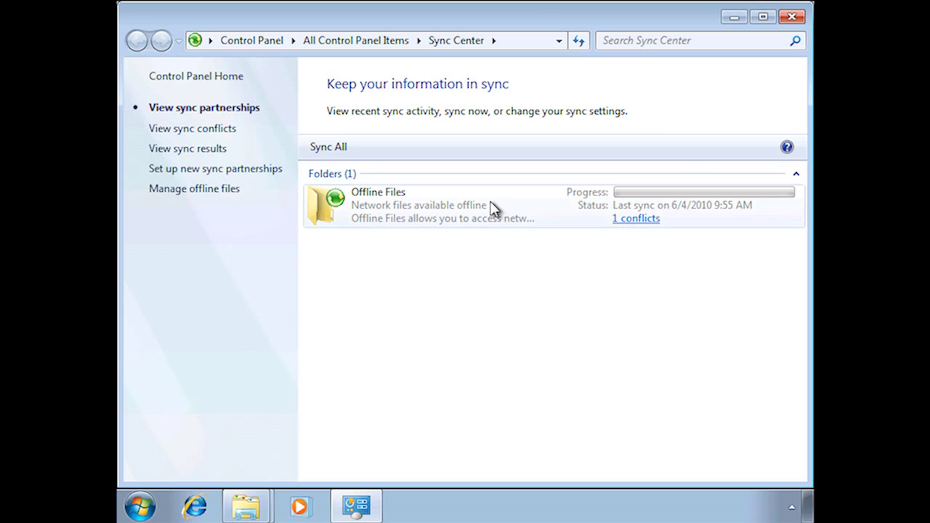
pyautogui.click(233, 129)
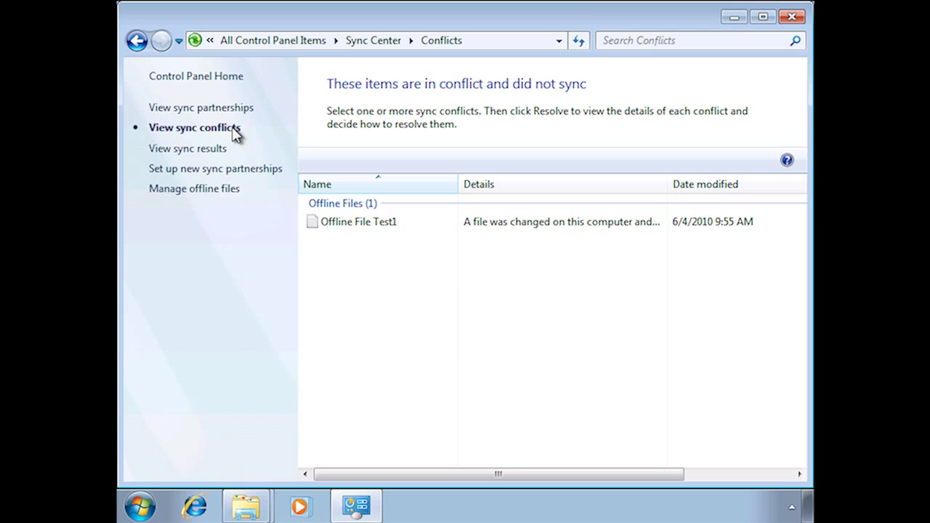
pyautogui.doubleClick(408, 223)
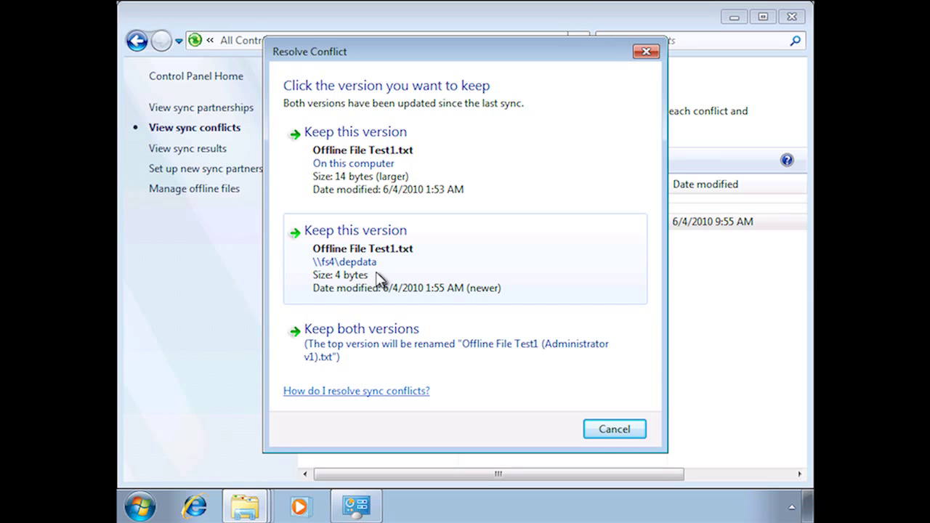
pyautogui.click(311, 346)
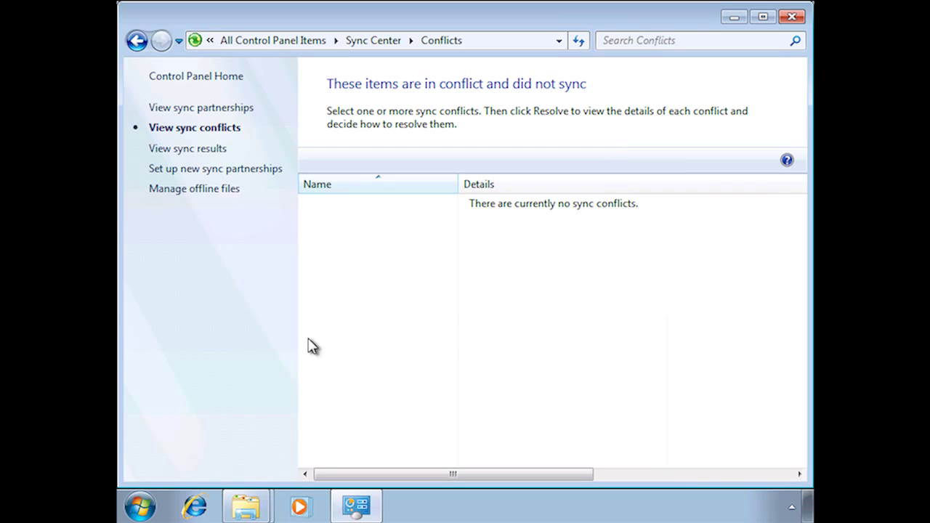
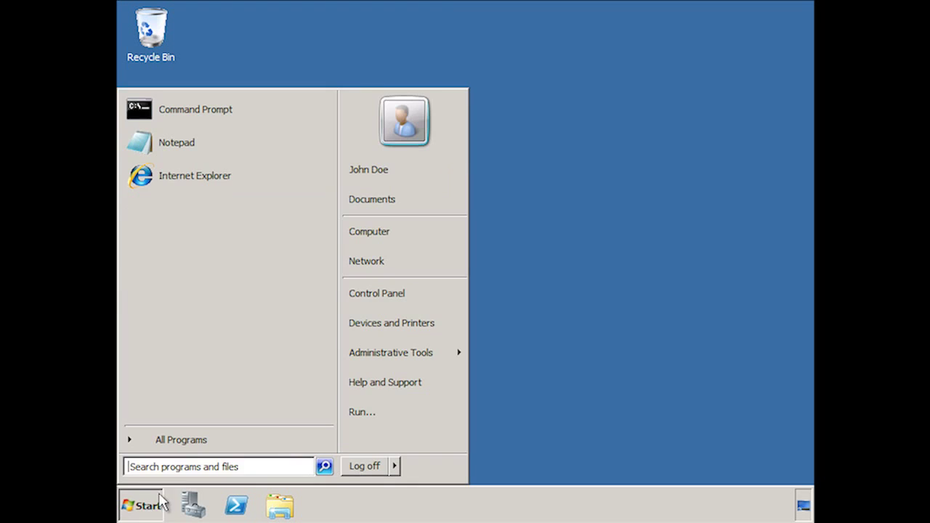
# Open a new MMC console, add the Certificates snap-in for the current user, and show its Personal store
pyautogui.write('mmc')
pyautogui.press('Return')
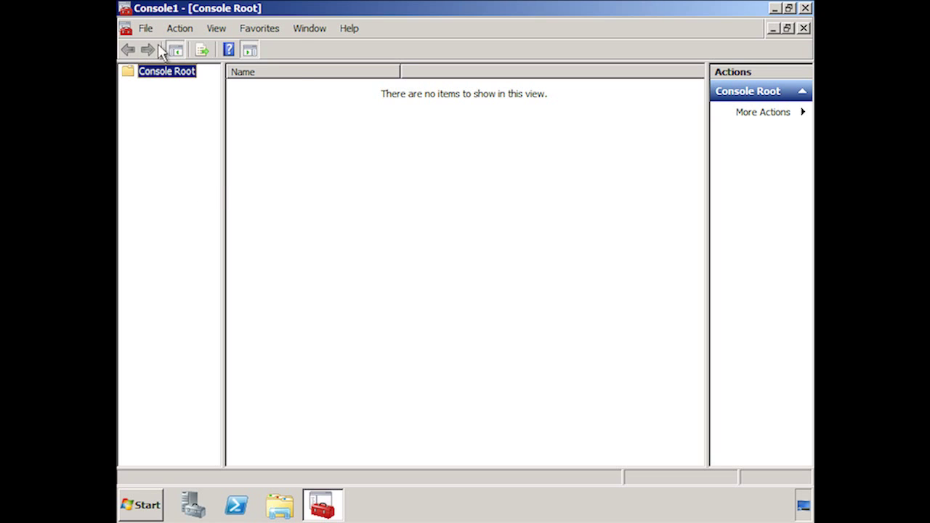
pyautogui.click(145, 28)
pyautogui.click(207, 116)
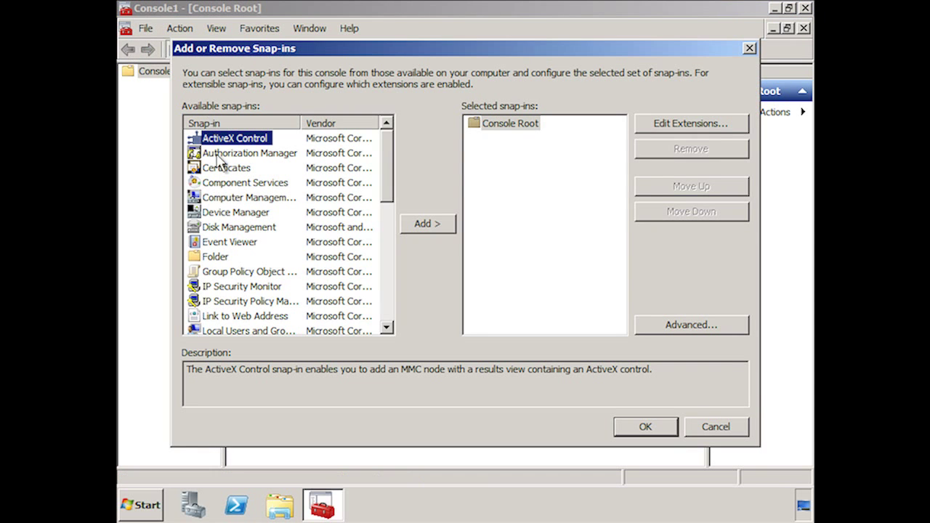
pyautogui.click(218, 167)
pyautogui.click(408, 223)
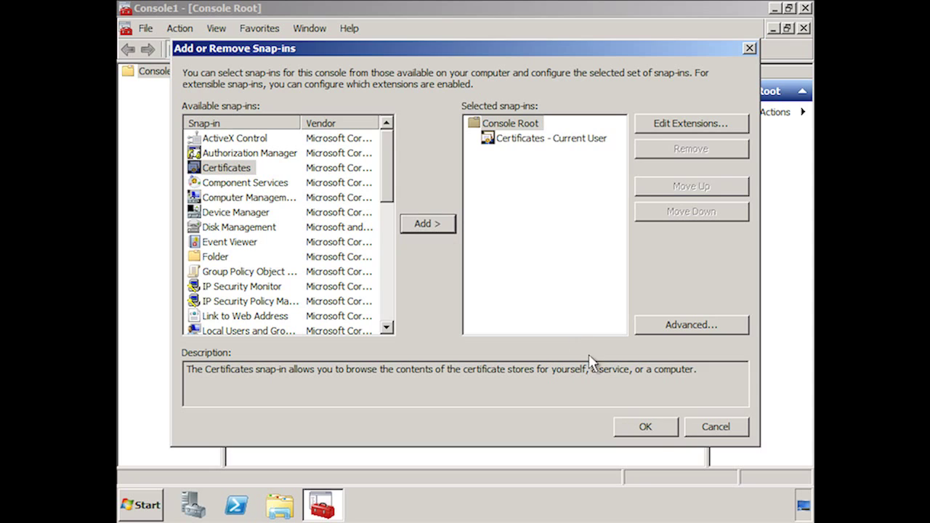
pyautogui.click(645, 427)
pyautogui.click(128, 85)
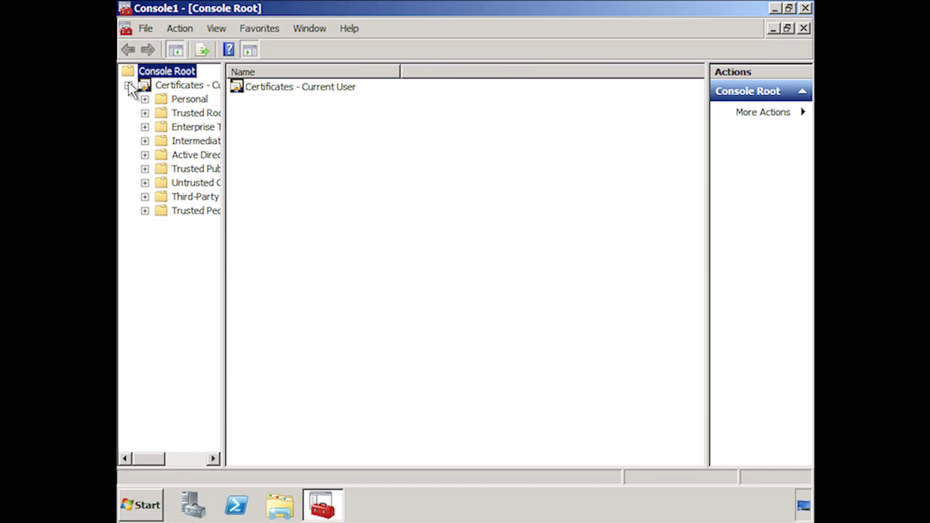
pyautogui.click(182, 99)
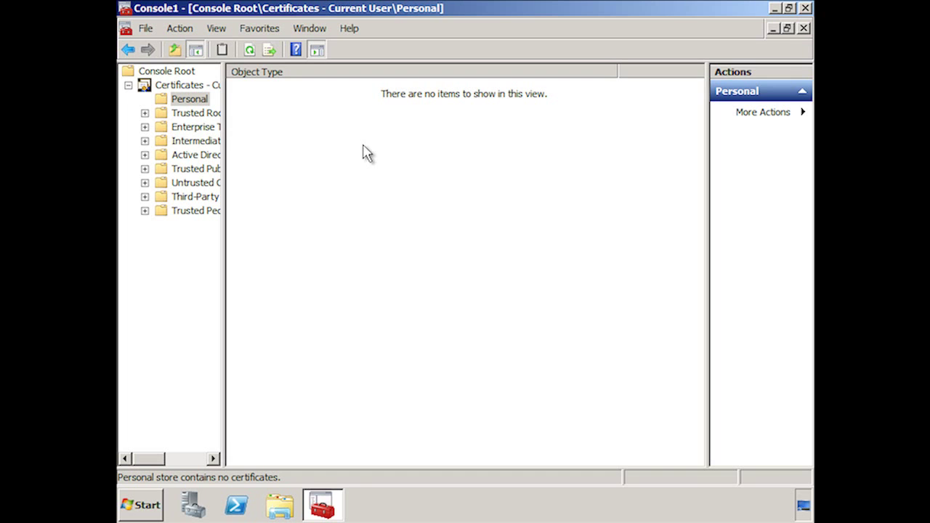
# In Windows Explorer, open the Personal folder inside the user's home folder under D:\User Homes
pyautogui.click(279, 504)
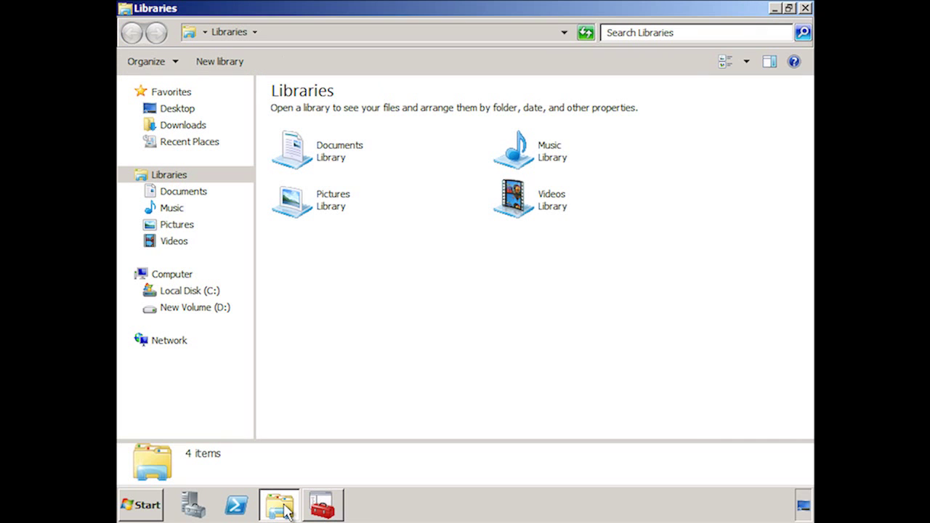
pyautogui.click(174, 309)
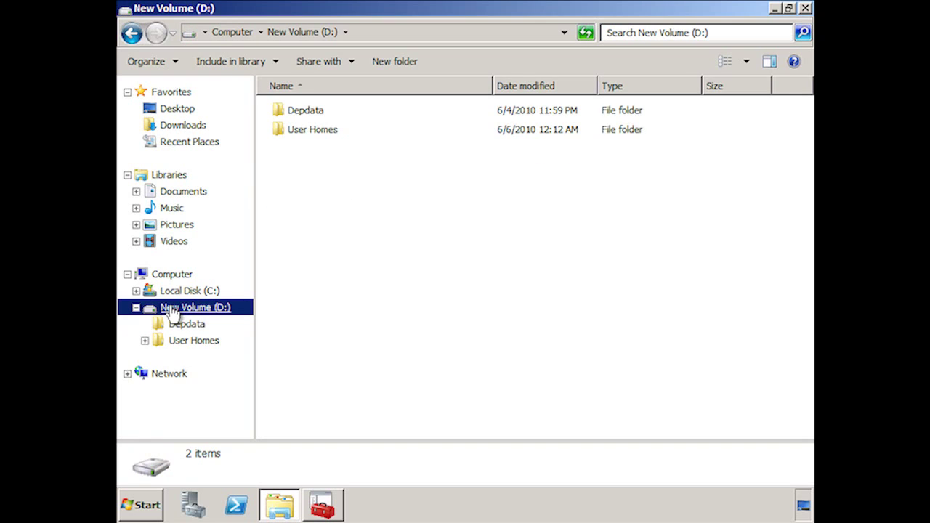
pyautogui.click(179, 343)
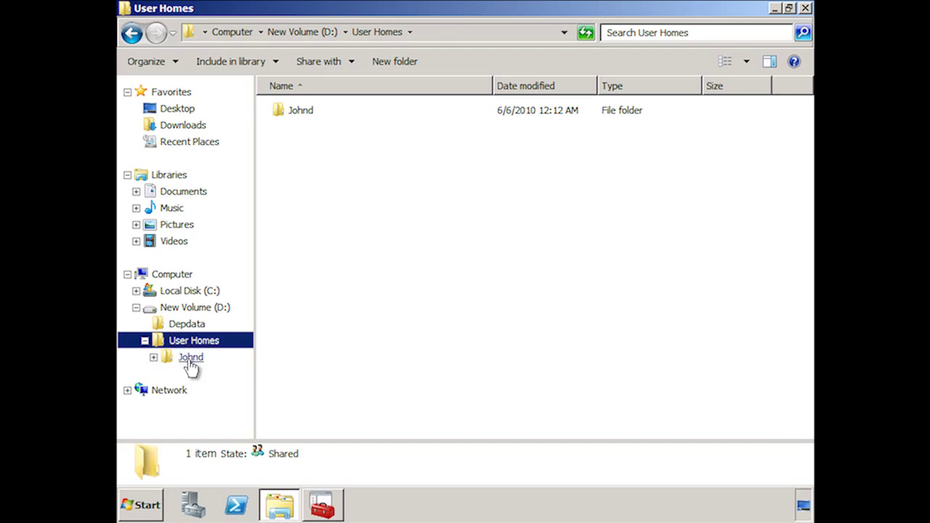
pyautogui.click(190, 356)
pyautogui.doubleClick(300, 133)
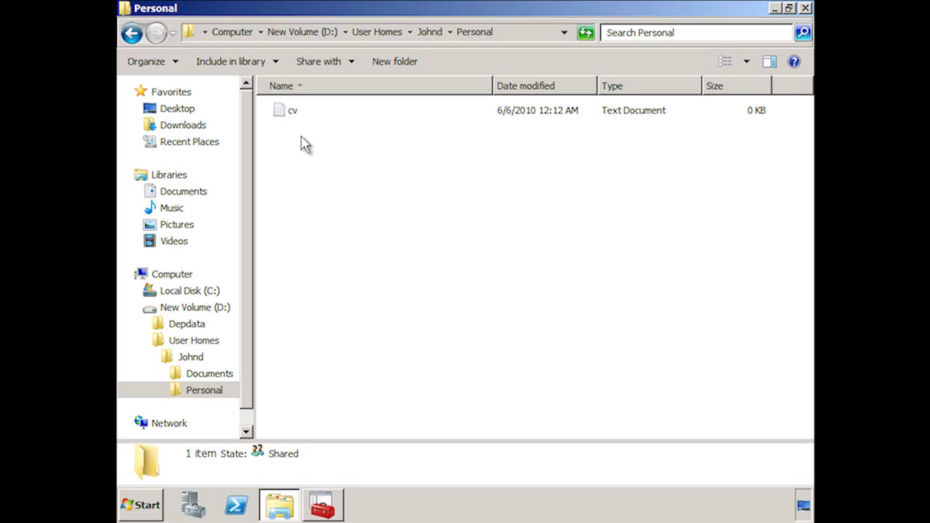
# Set the cv text file's advanced attributes to encrypt contents to secure data
pyautogui.click(282, 116)
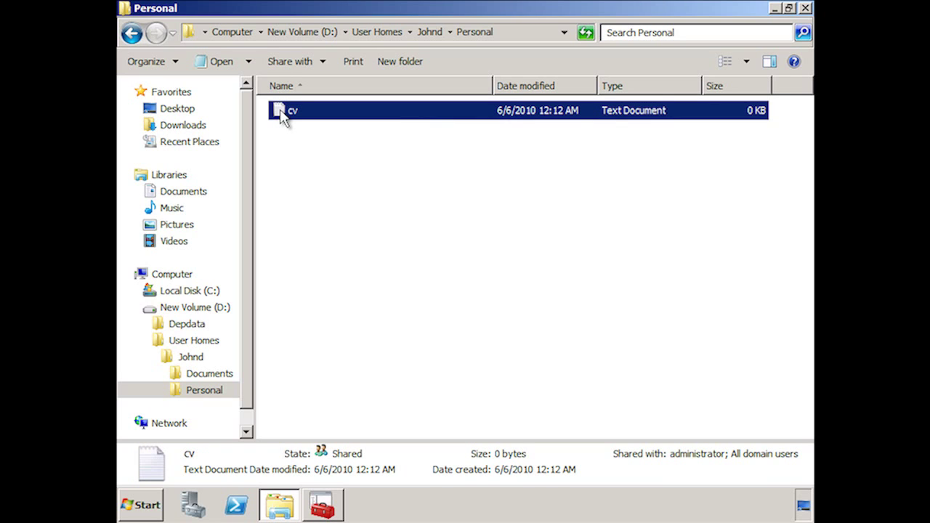
pyautogui.rightClick(282, 117)
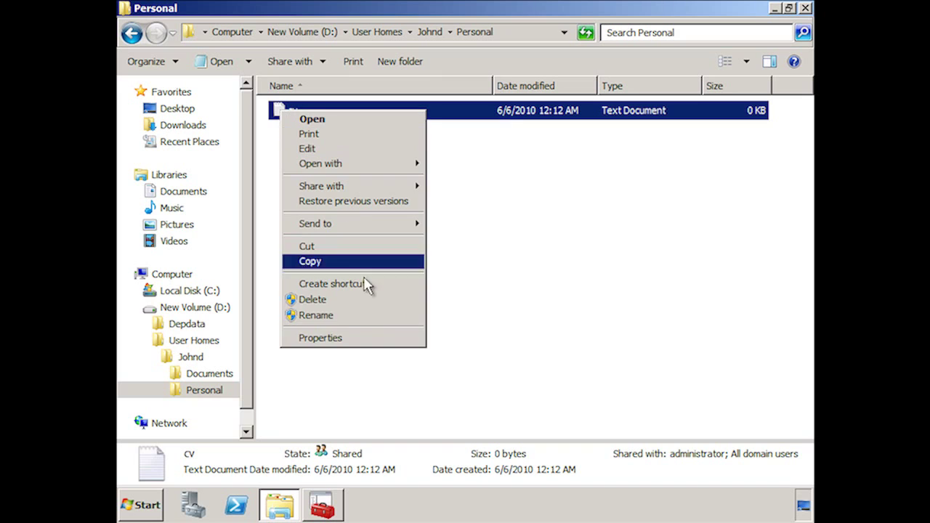
pyautogui.click(374, 340)
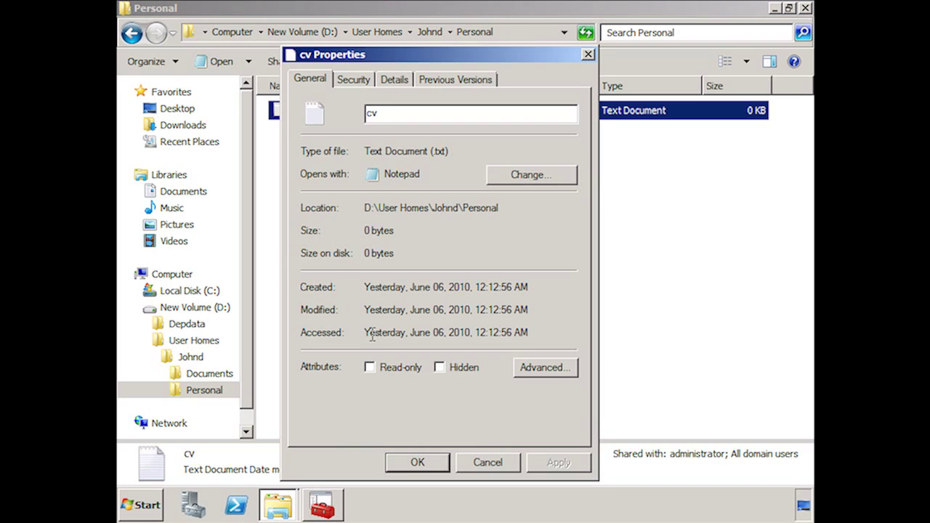
pyautogui.click(569, 373)
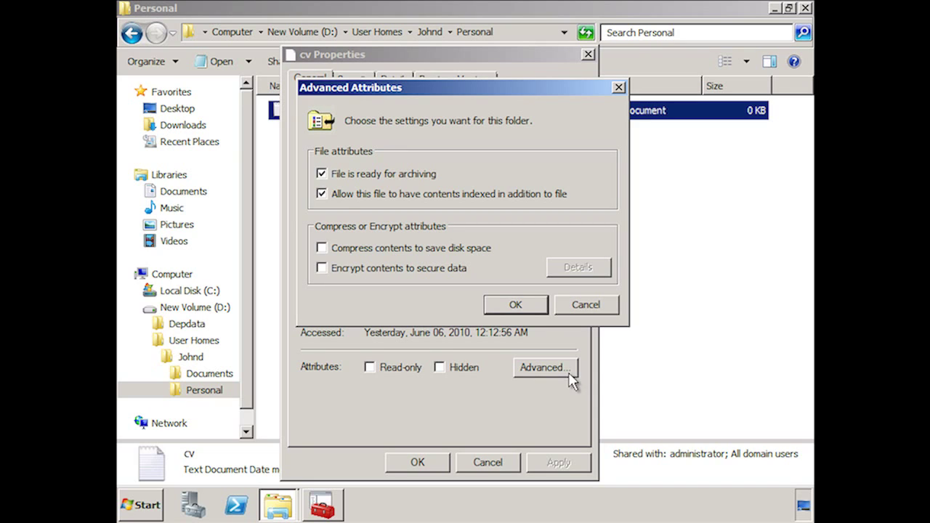
pyautogui.click(323, 269)
pyautogui.click(324, 248)
pyautogui.click(322, 267)
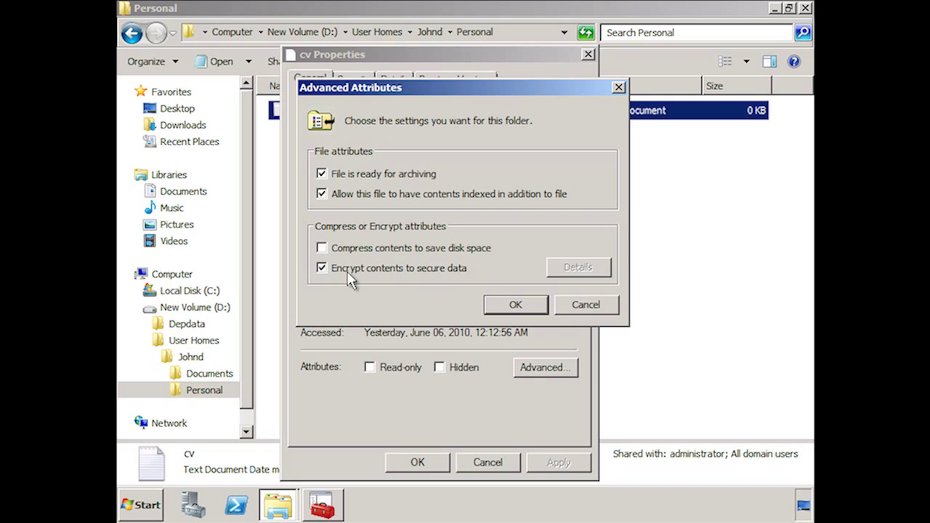
pyautogui.click(539, 315)
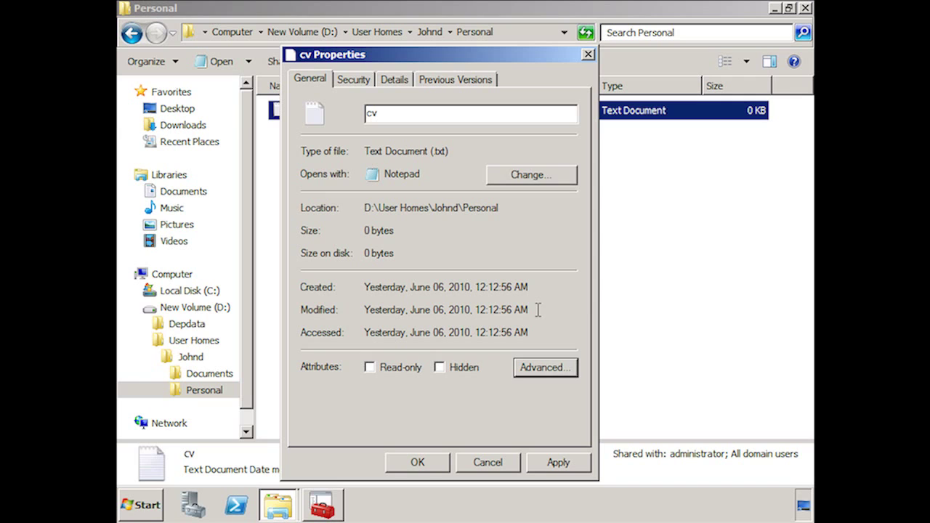
# Apply the cv file's property changes, encrypting the file only and not its parent folder
pyautogui.click(421, 463)
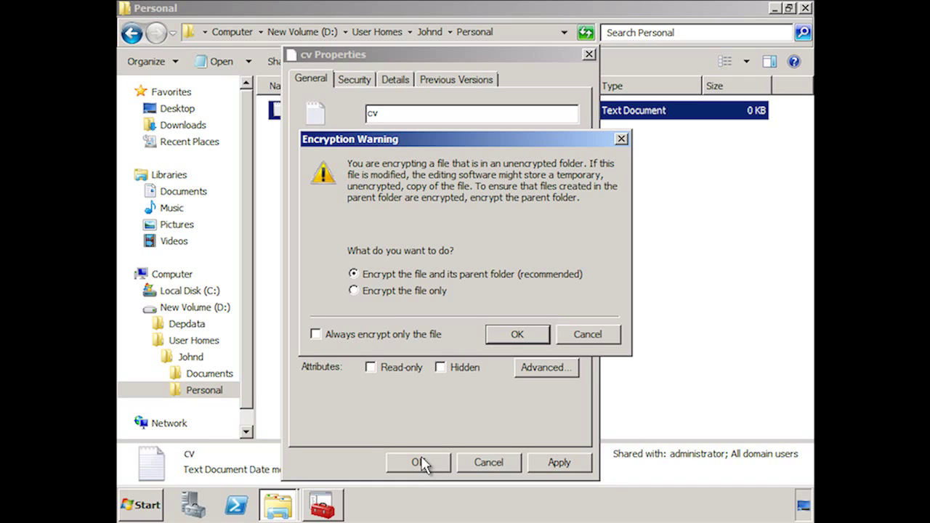
pyautogui.click(354, 291)
pyautogui.click(517, 334)
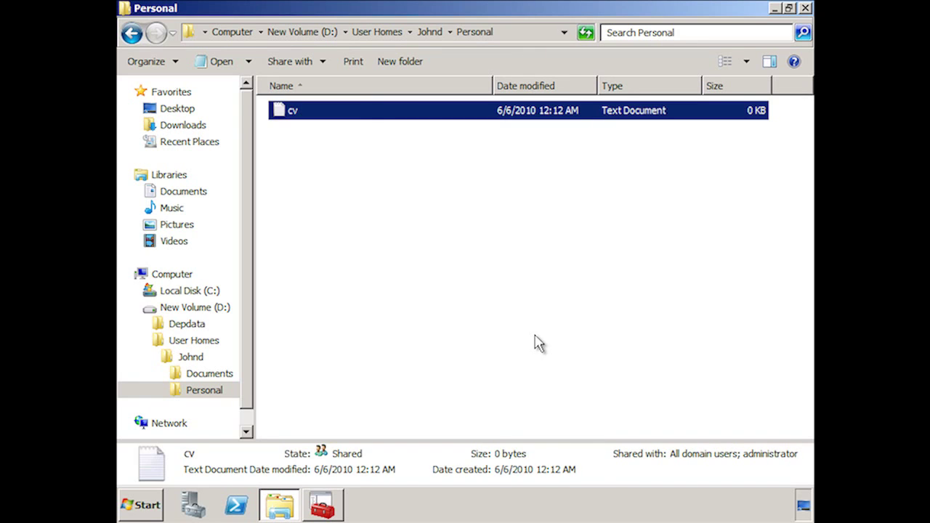
pyautogui.click(539, 343)
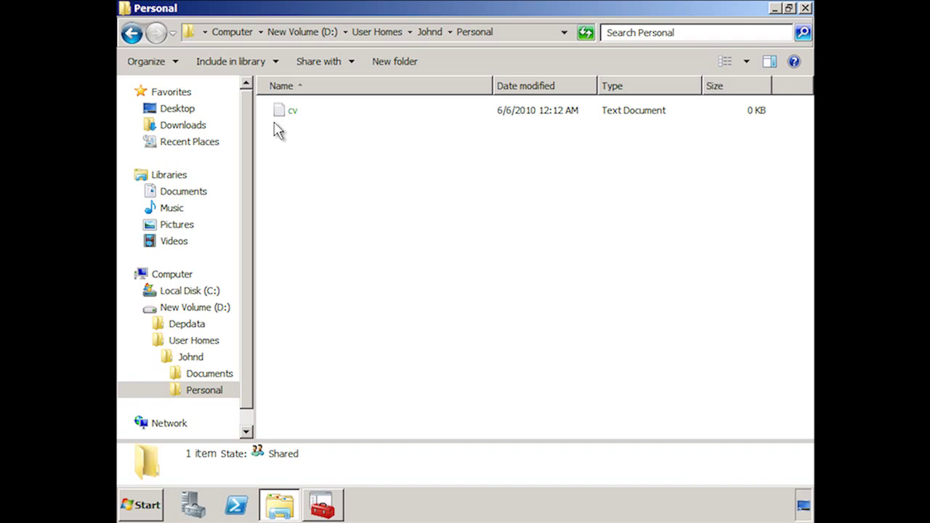
# Refresh the Personal store in the Certificates console and examine the issued certificate's details and intended purposes
pyautogui.click(322, 505)
pyautogui.rightClick(324, 168)
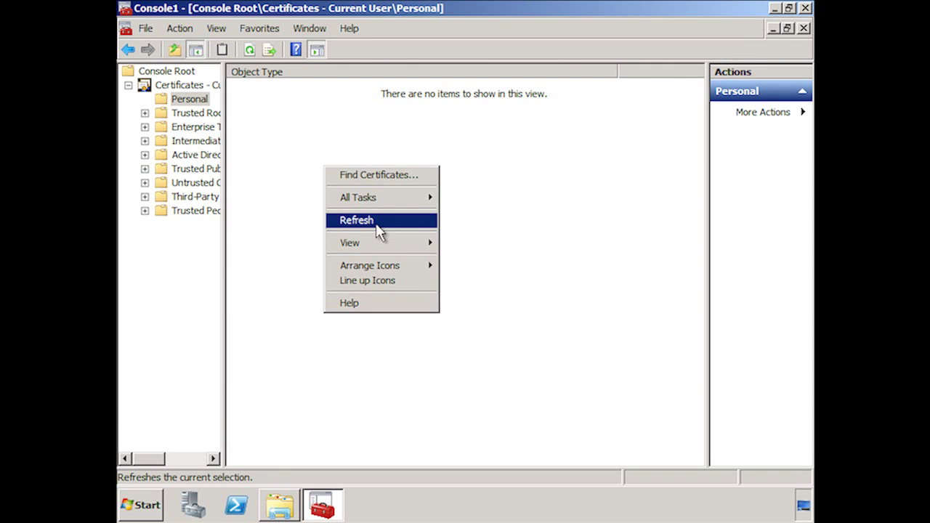
pyautogui.click(377, 220)
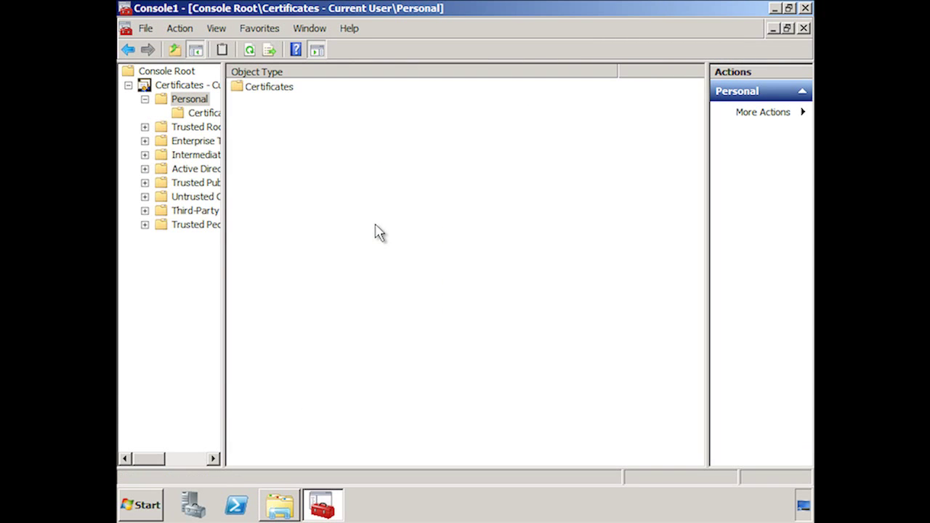
pyautogui.doubleClick(255, 87)
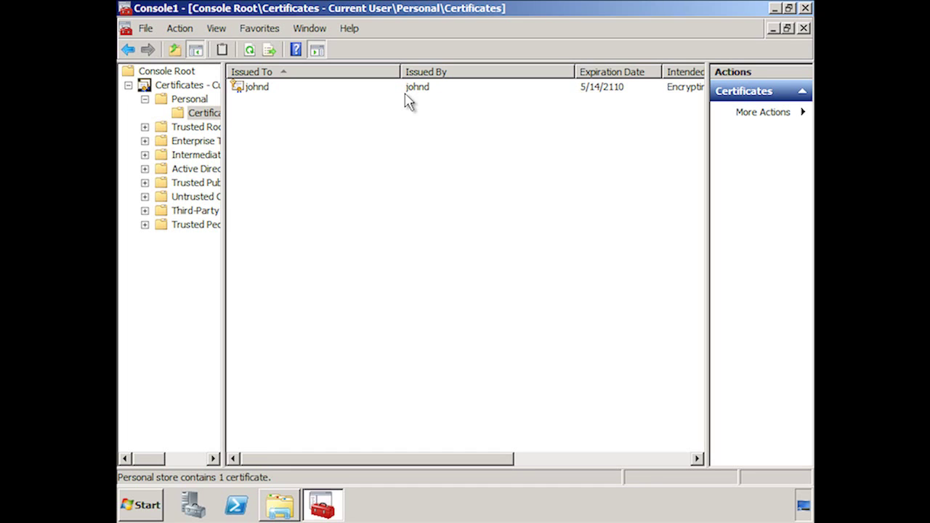
pyautogui.moveTo(493, 459); pyautogui.dragTo(643, 468)
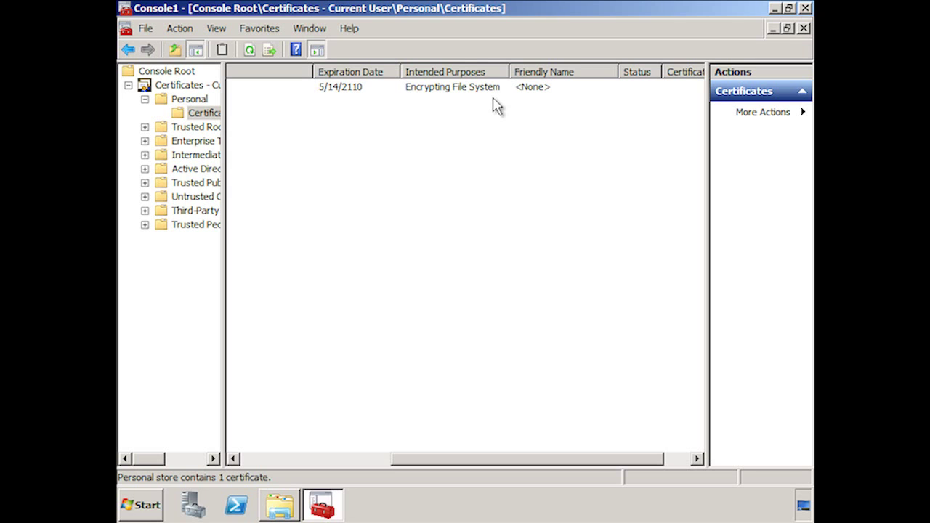
# Open the encryption details of the cv file and select the user listed as able to access it
pyautogui.click(280, 504)
pyautogui.rightClick(280, 109)
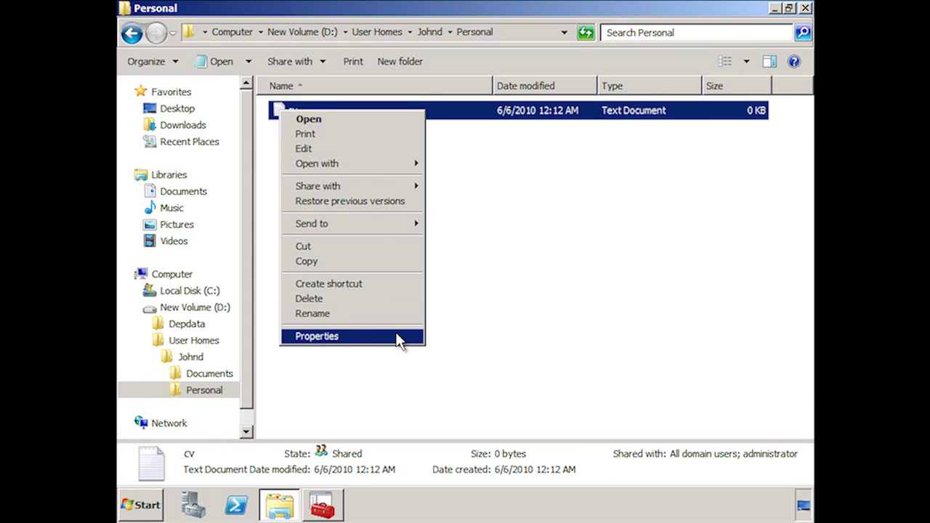
pyautogui.click(399, 339)
pyautogui.click(565, 370)
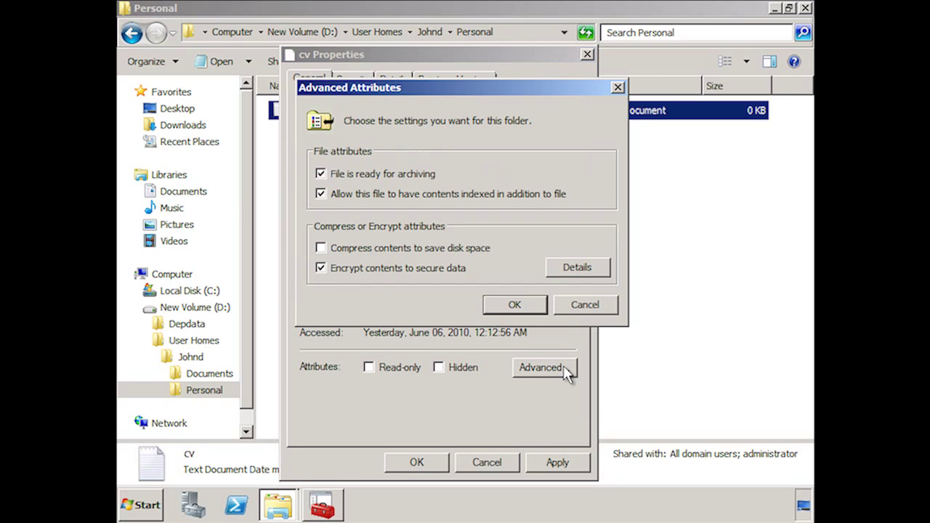
pyautogui.click(602, 274)
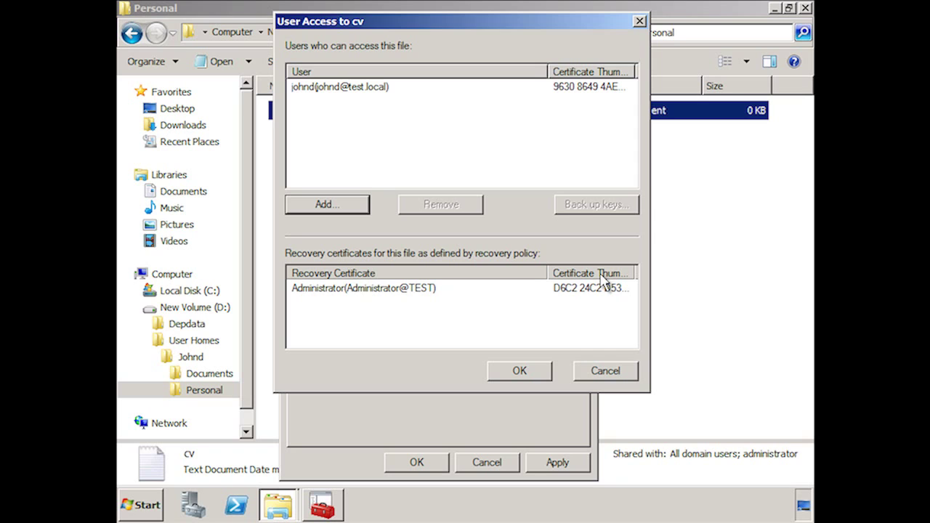
pyautogui.click(294, 86)
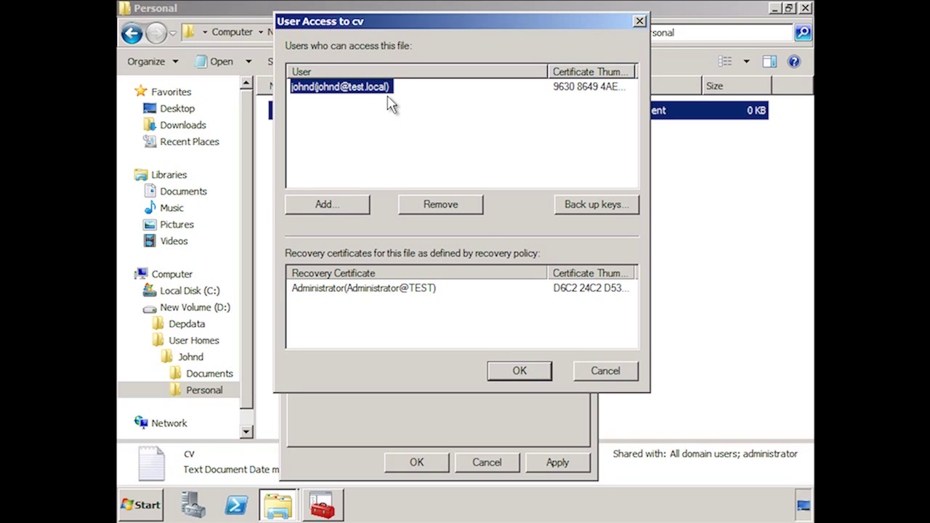
# Select the file's recovery certificate, and try to grant the ceo account from test.local access to the encrypted cv file
pyautogui.click(299, 289)
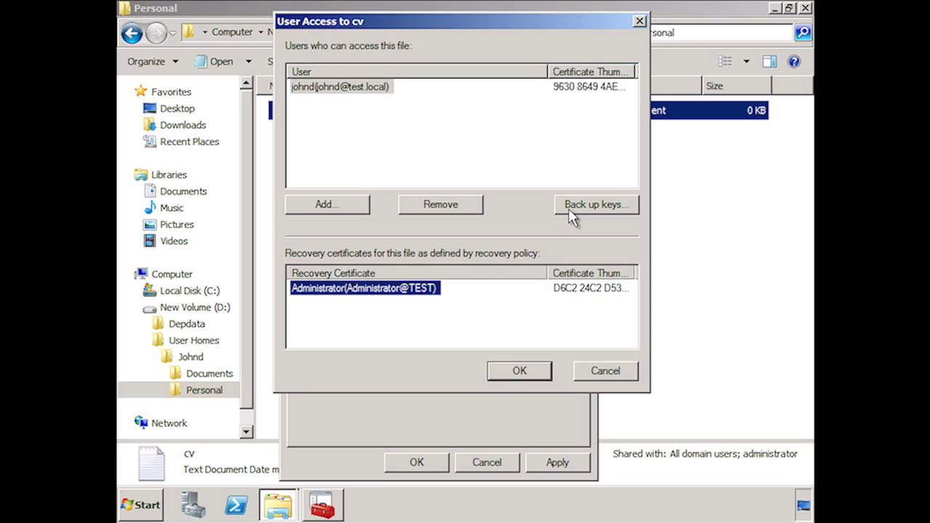
pyautogui.click(342, 212)
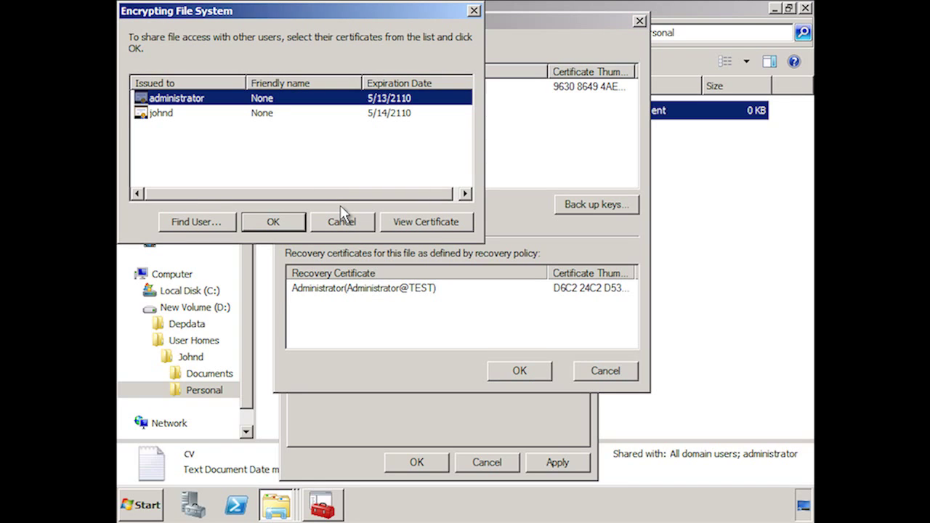
pyautogui.click(224, 222)
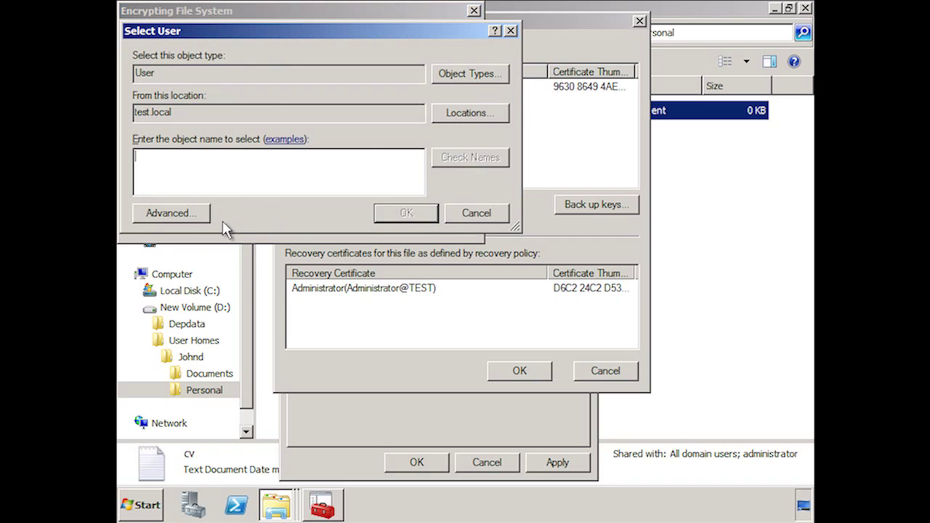
pyautogui.write('ceo')
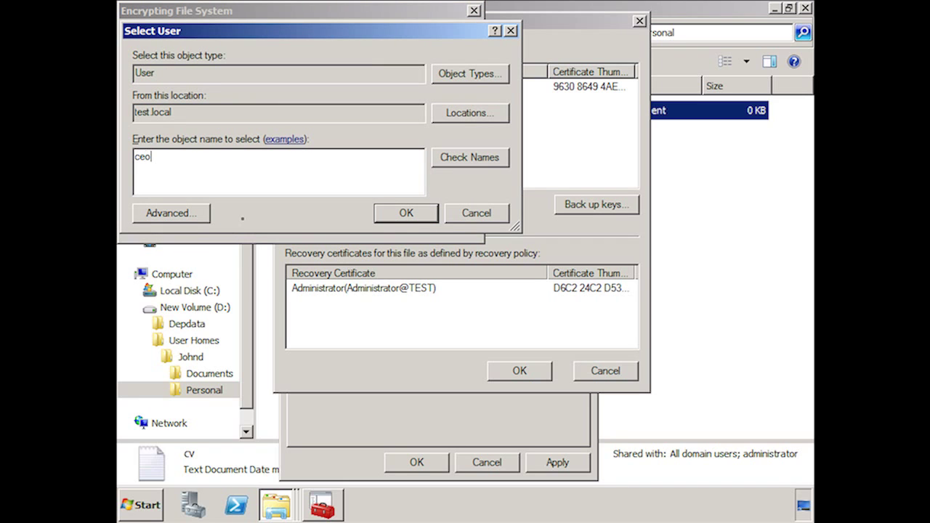
pyautogui.click(418, 217)
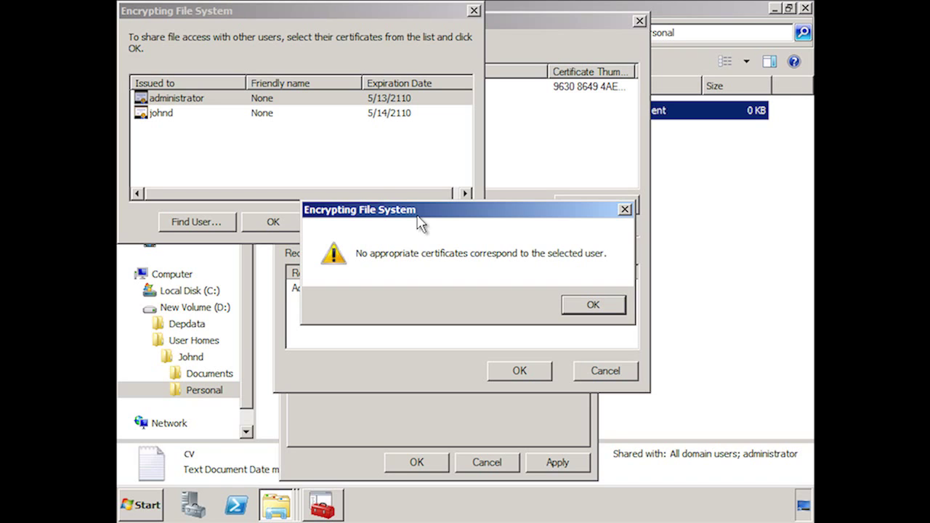
pyautogui.click(588, 305)
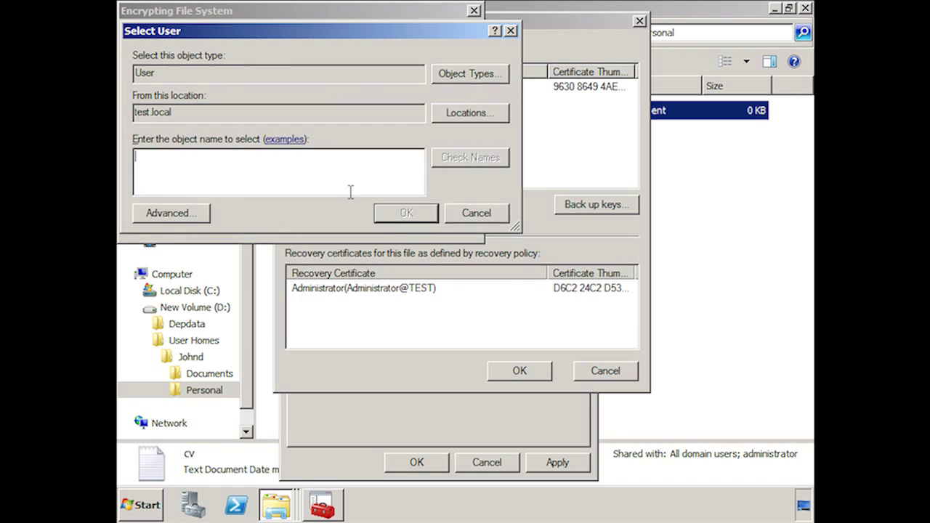
pyautogui.click(449, 216)
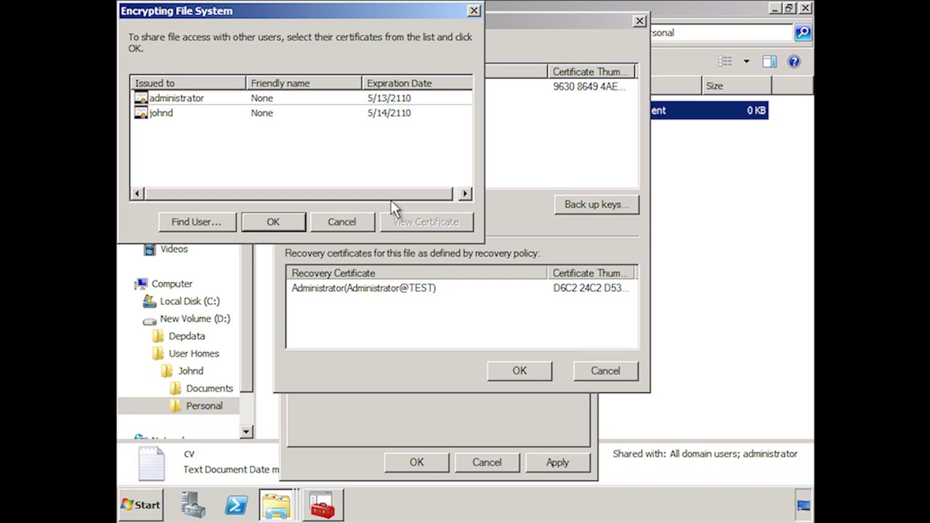
# Switch users without logging off the current session and log on to the TEST domain as ceo with the account password
pyautogui.hotkey('ctrl', 'alt', 'Delete')
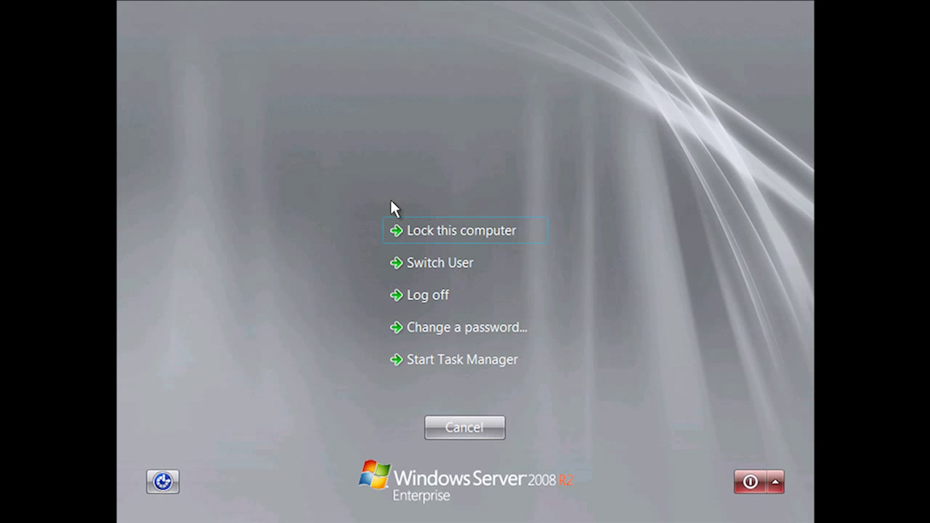
pyautogui.click(486, 264)
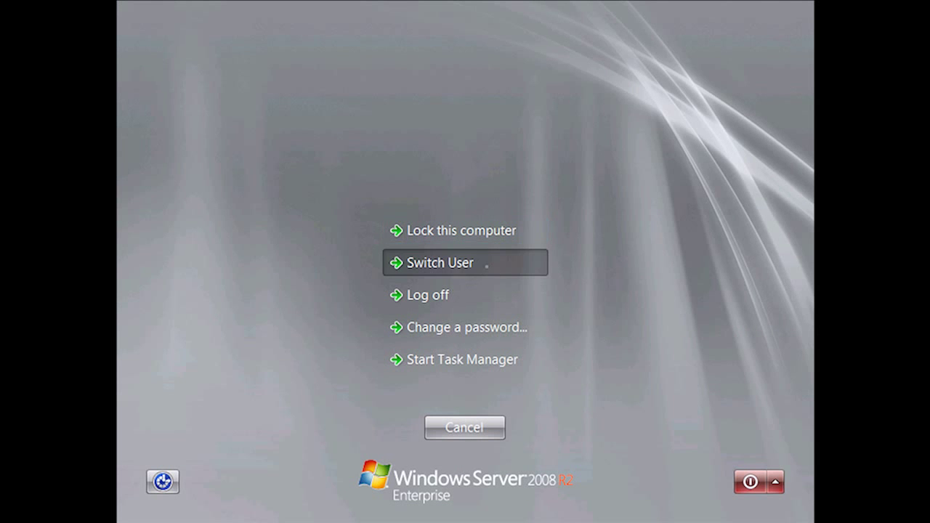
pyautogui.hotkey('ctrl', 'alt', 'Delete')
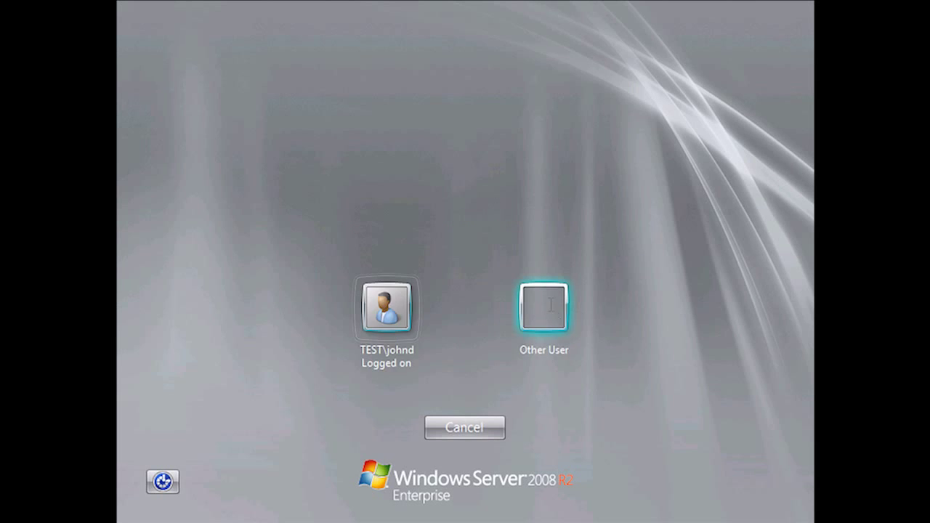
pyautogui.click(550, 304)
pyautogui.write('ceo')
pyautogui.press('Tab')
pyautogui.write('**********')
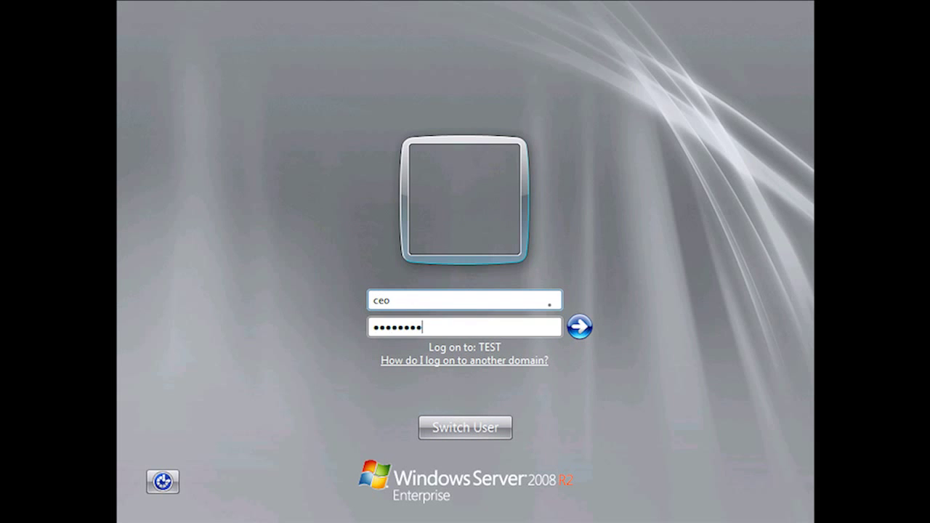
pyautogui.press('Return')
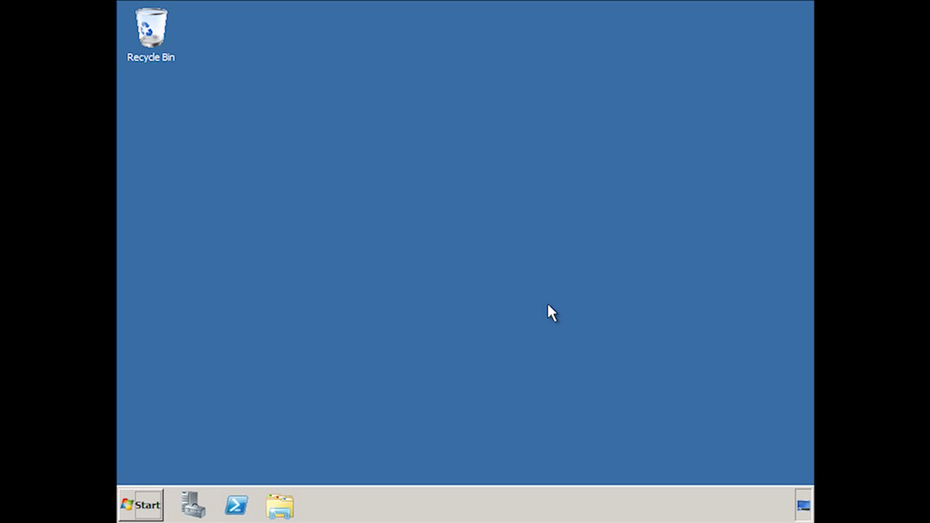
# Open a command prompt and create a new EFS certificate for the ceo account with cipher /k
pyautogui.click(150, 505)
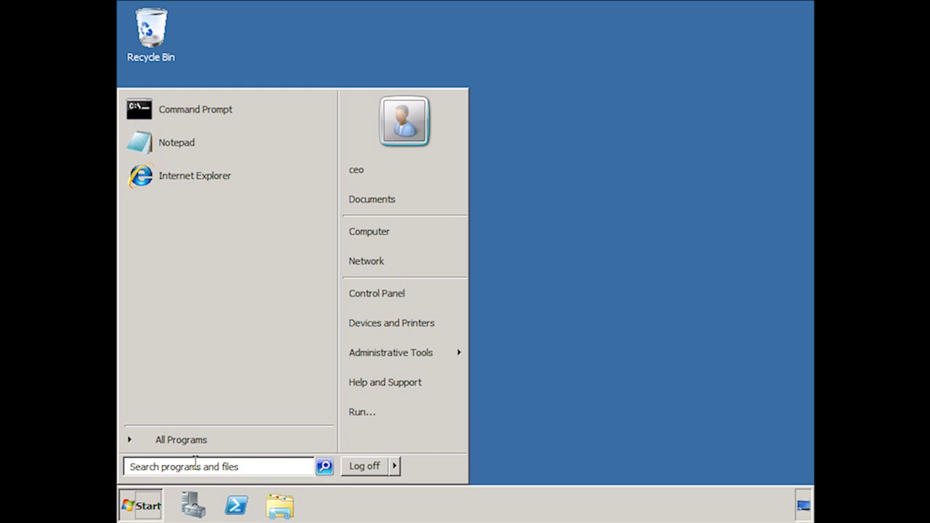
pyautogui.click(230, 117)
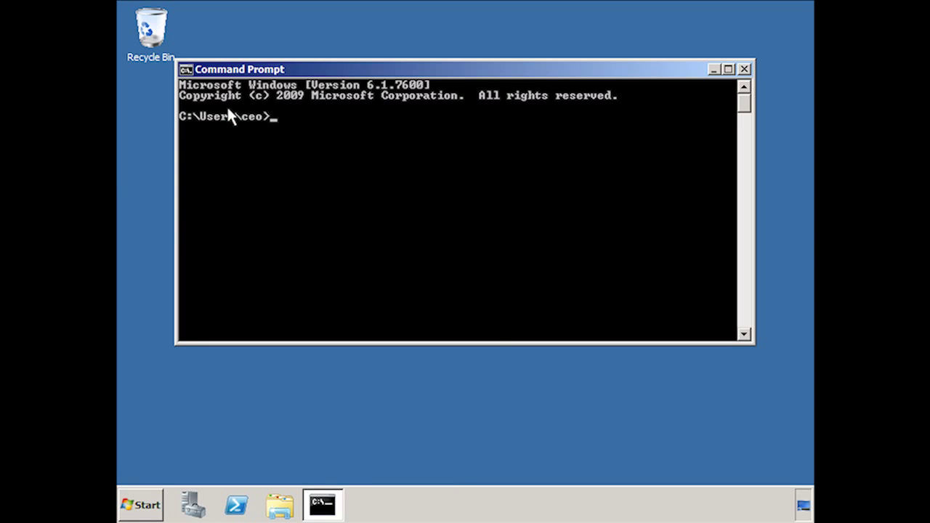
pyautogui.write('cipher /k')
pyautogui.press('Return')
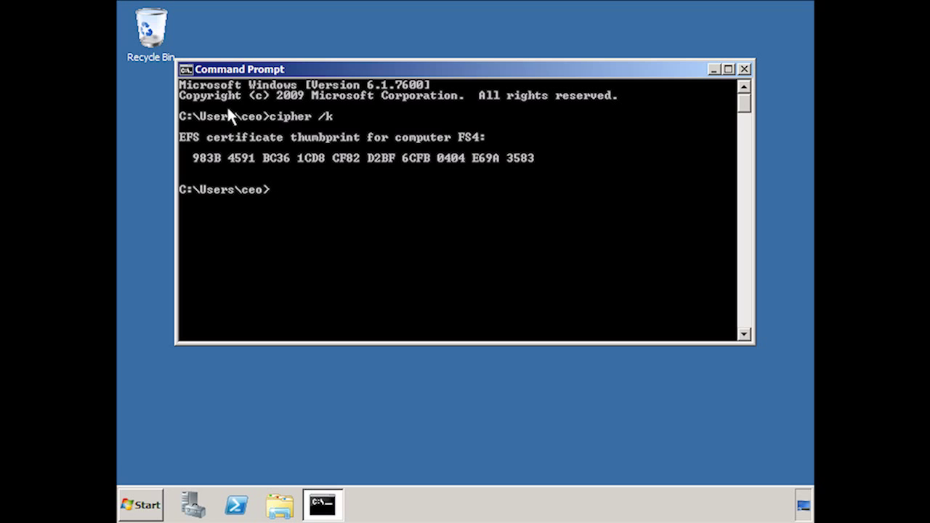
# Log off the ceo account and resume the file owner's logged-on session by entering the account password
pyautogui.click(155, 505)
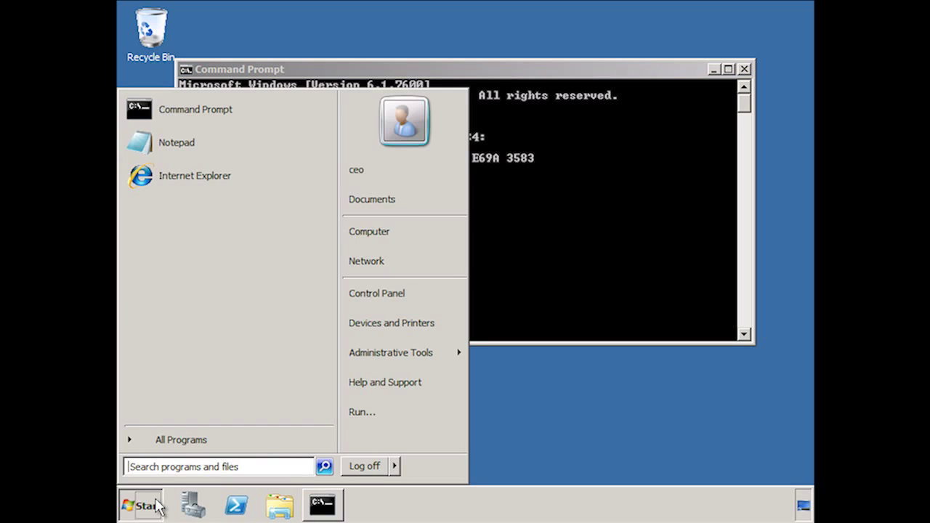
pyautogui.click(366, 467)
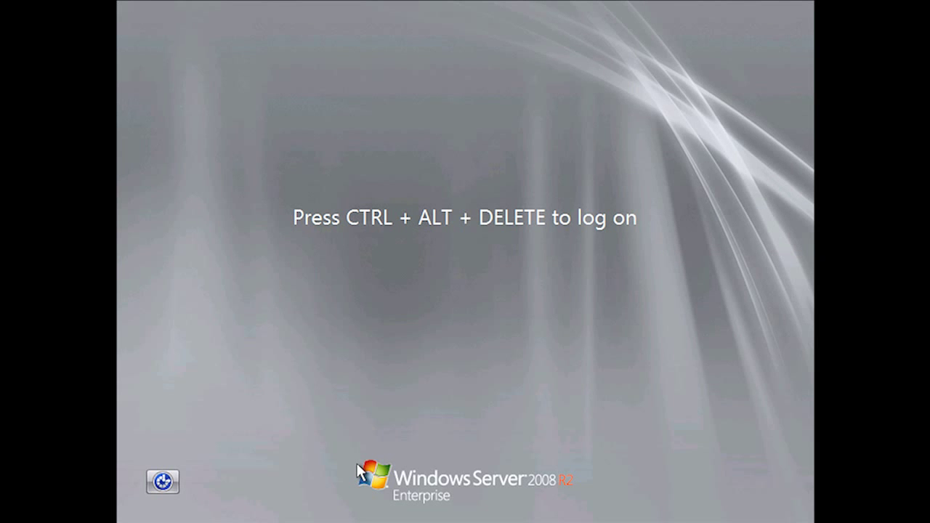
pyautogui.hotkey('ctrl', 'alt', 'Delete')
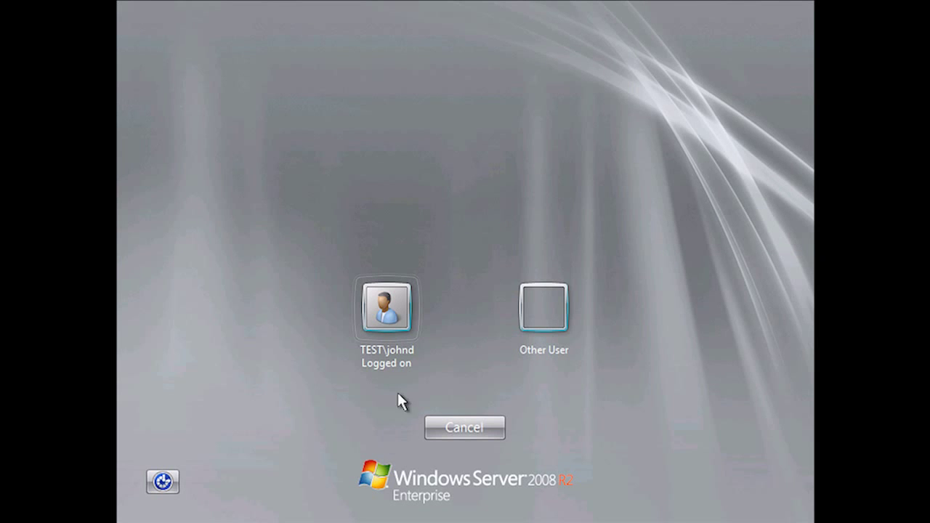
pyautogui.click(389, 325)
pyautogui.write('•••••••••')
pyautogui.press('Return')
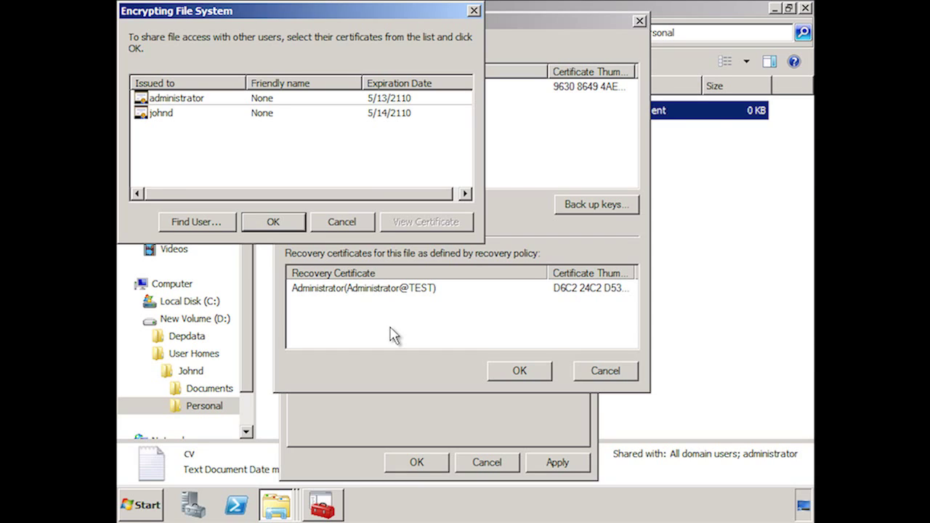
# Reload the list of available EFS certificates and add ceo's certificate to the users who can access the cv file
pyautogui.click(367, 226)
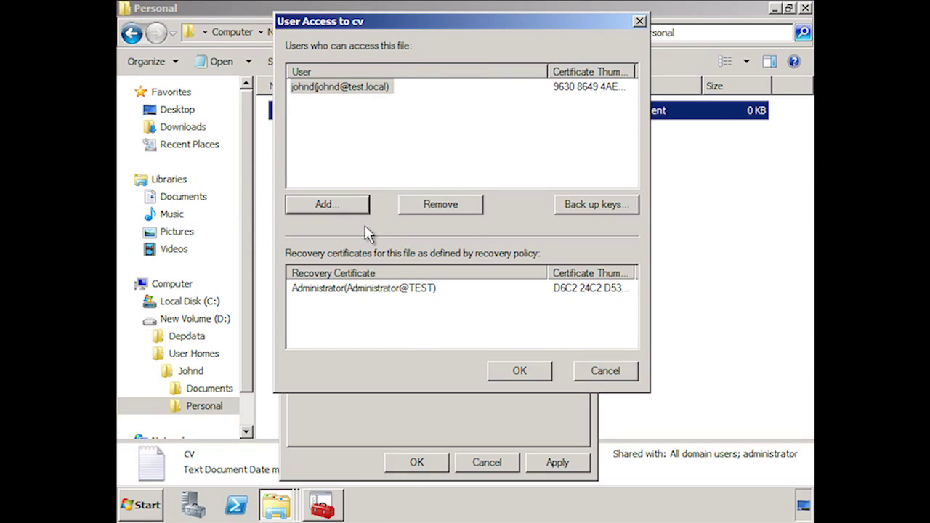
pyautogui.click(324, 203)
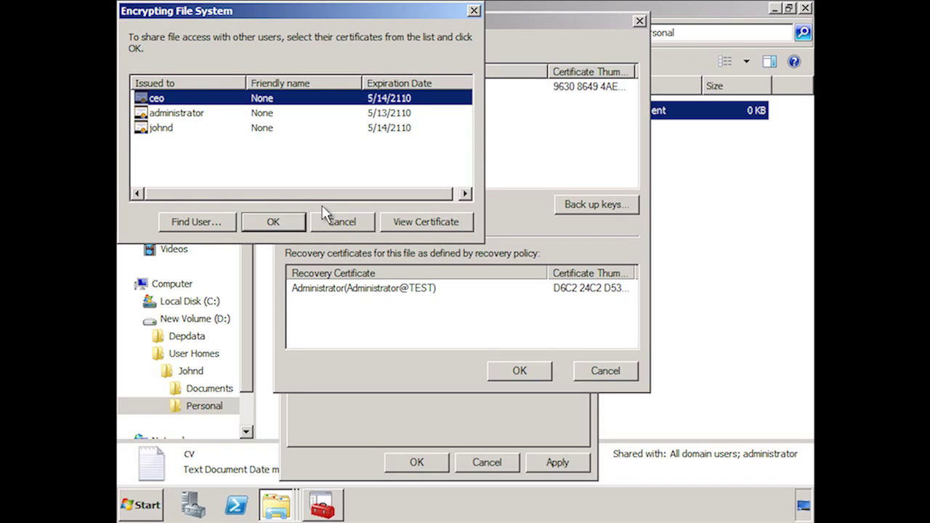
pyautogui.click(289, 227)
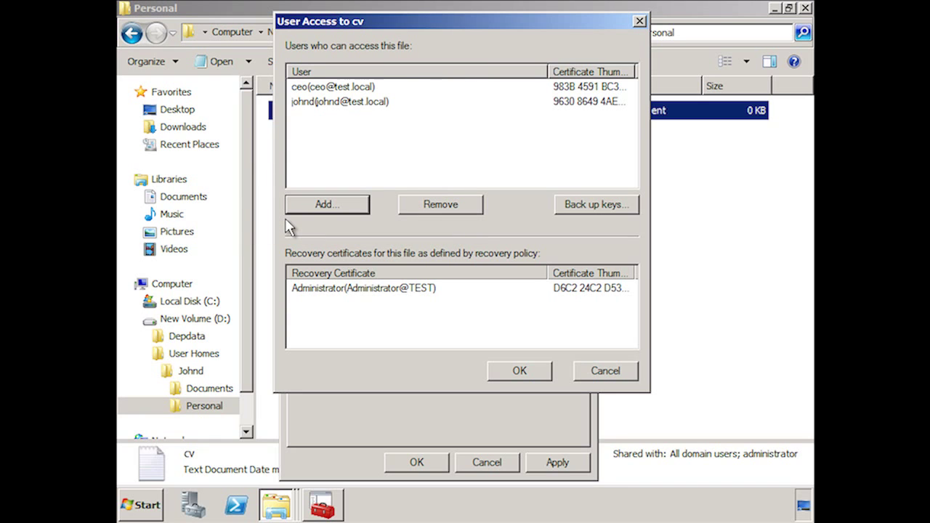
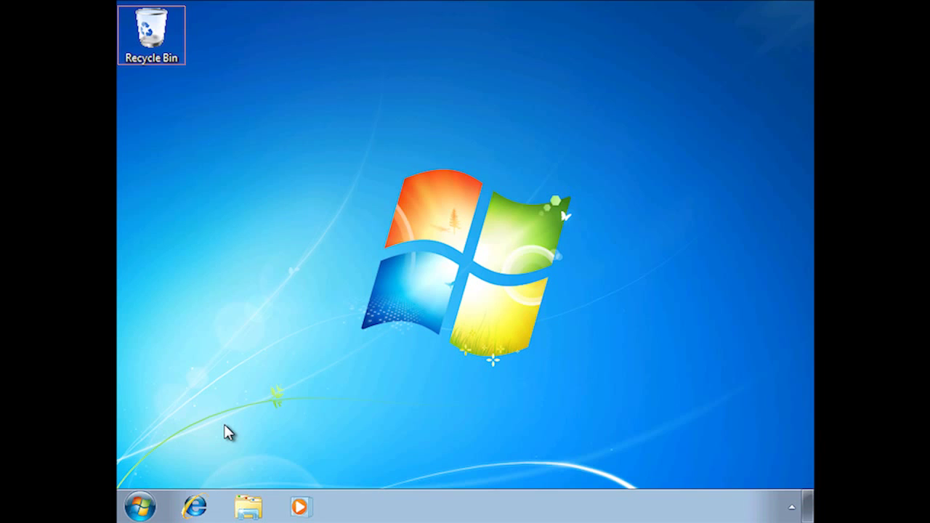
# Open a command prompt on the Windows 7 client, display the help with cipher /?, and enlarge the window to examine the options
pyautogui.click(140, 506)
pyautogui.click(197, 460)
pyautogui.write('cmd')
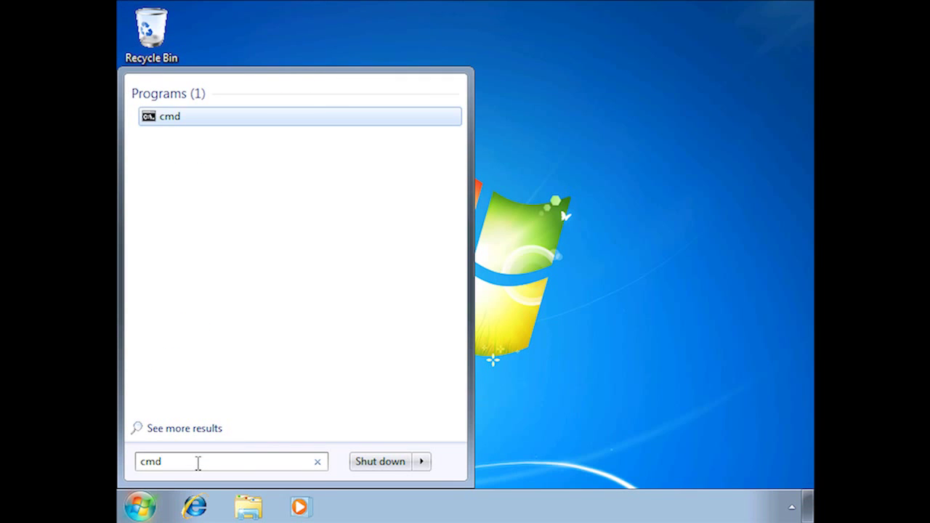
pyautogui.press('Return')
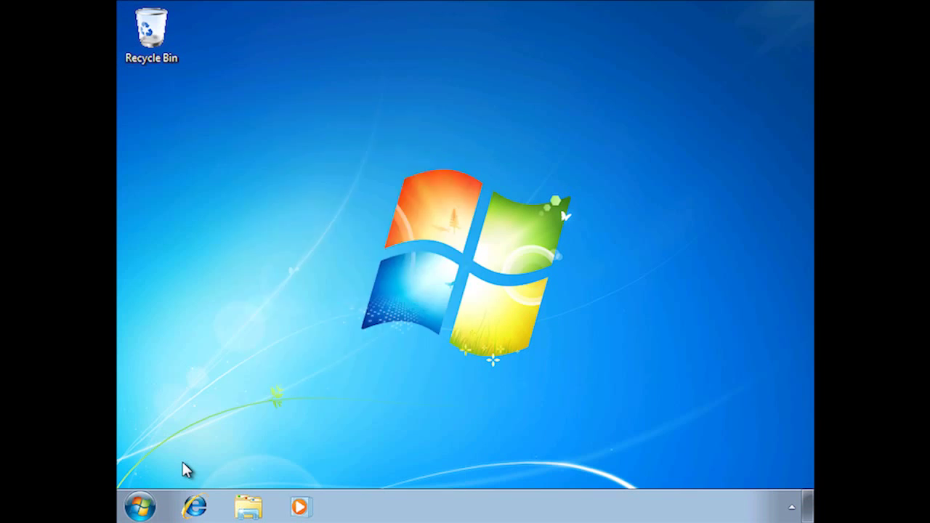
pyautogui.write('cipher /?')
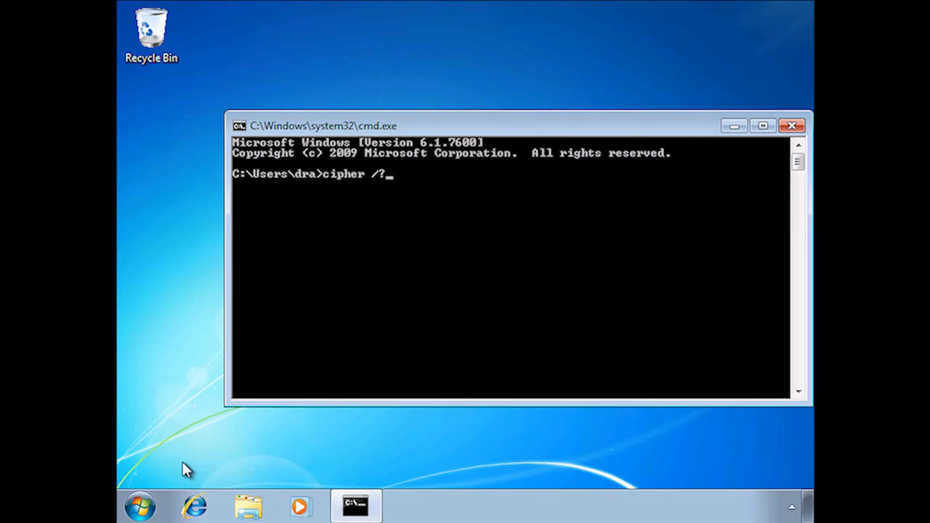
pyautogui.press('Return')
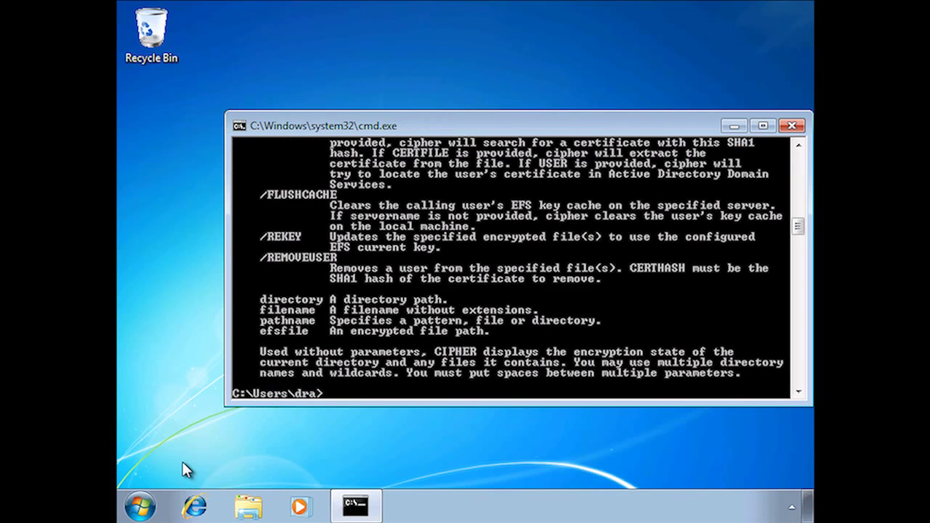
pyautogui.moveTo(462, 138); pyautogui.dragTo(427, 37)
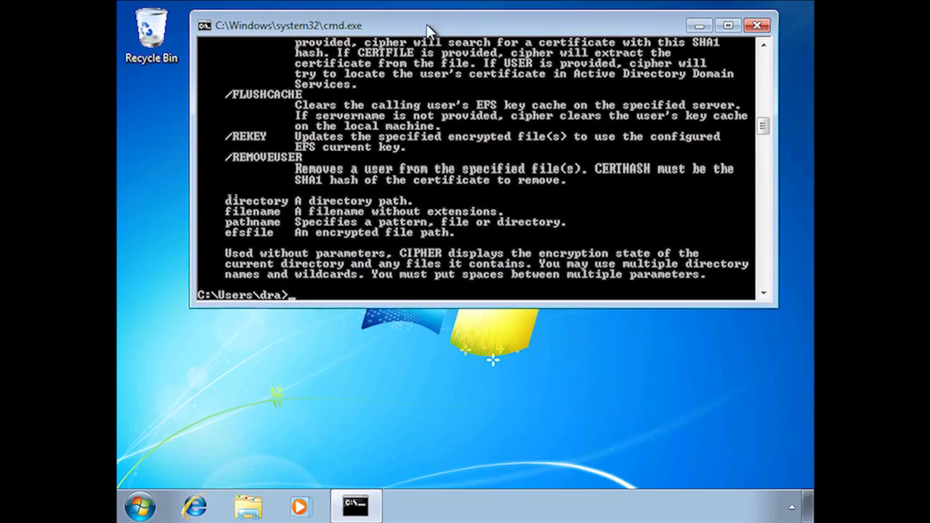
pyautogui.moveTo(457, 305); pyautogui.dragTo(462, 482)
pyautogui.scroll(12, 493, 436)
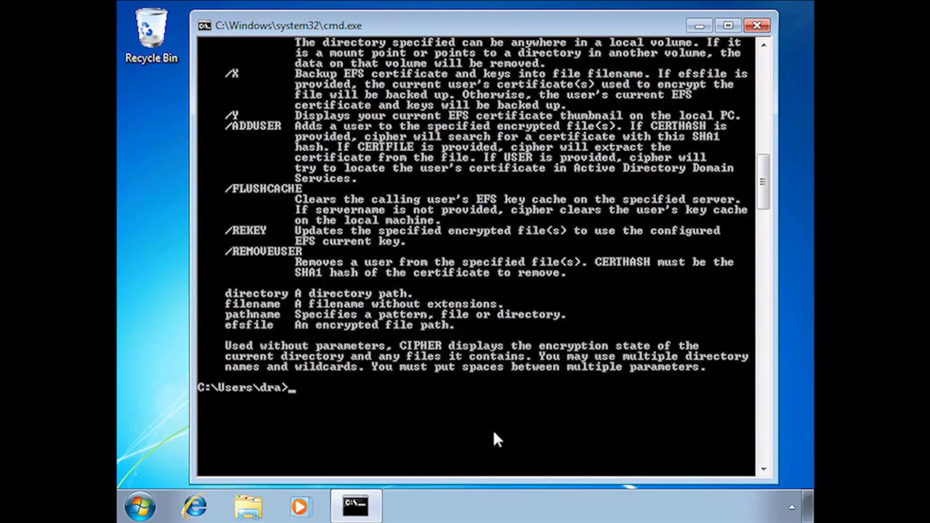
pyautogui.scroll(6, 494, 438)
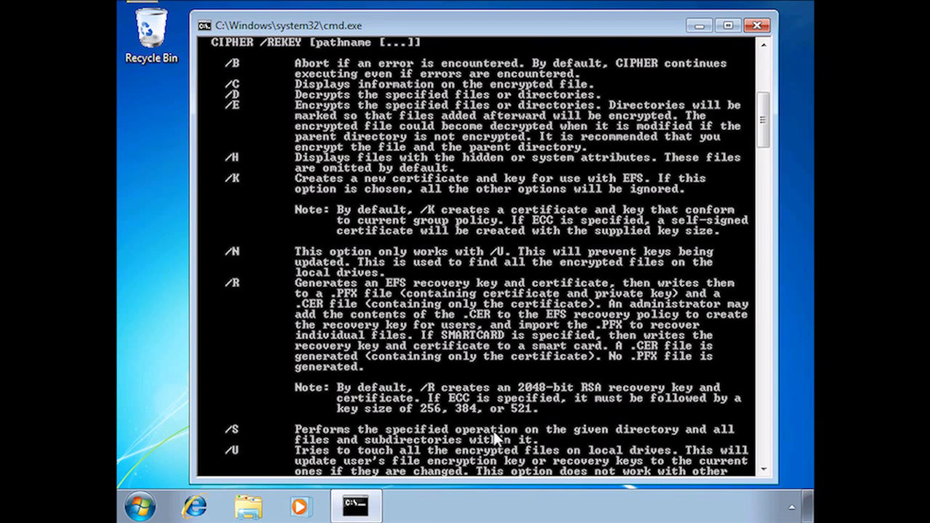
# Generate an EFS recovery key and certificate on drive Z: with cipher /r:dra.pfx, entering and confirming the PFX file password
pyautogui.write('cipher')
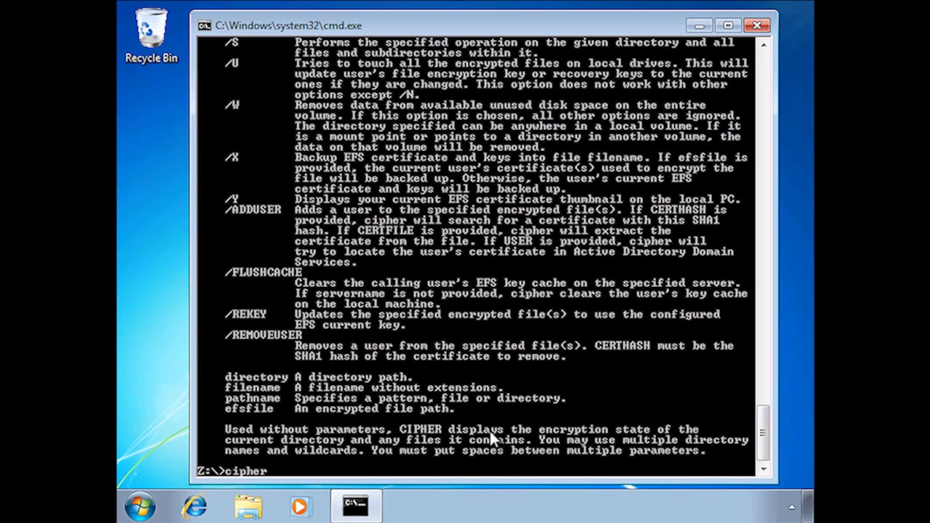
pyautogui.write(' /r:dra.pfx')
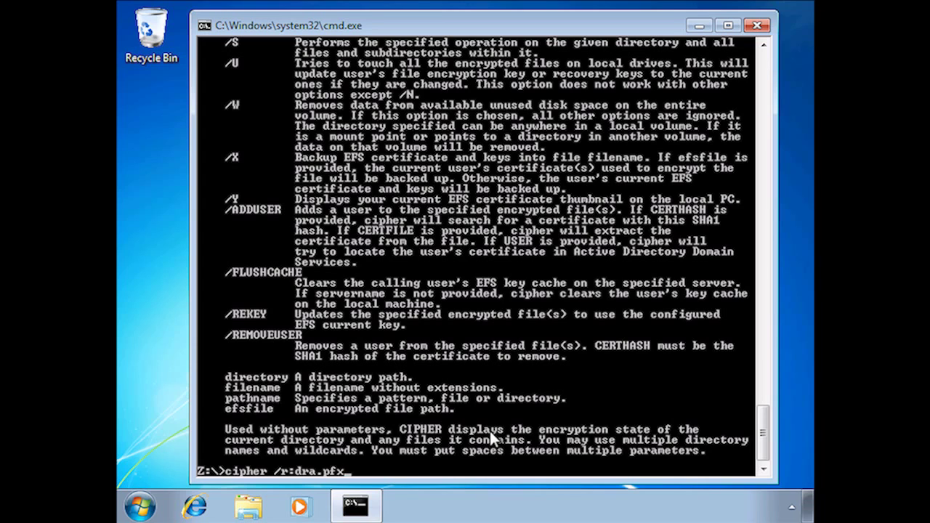
pyautogui.press('Return')
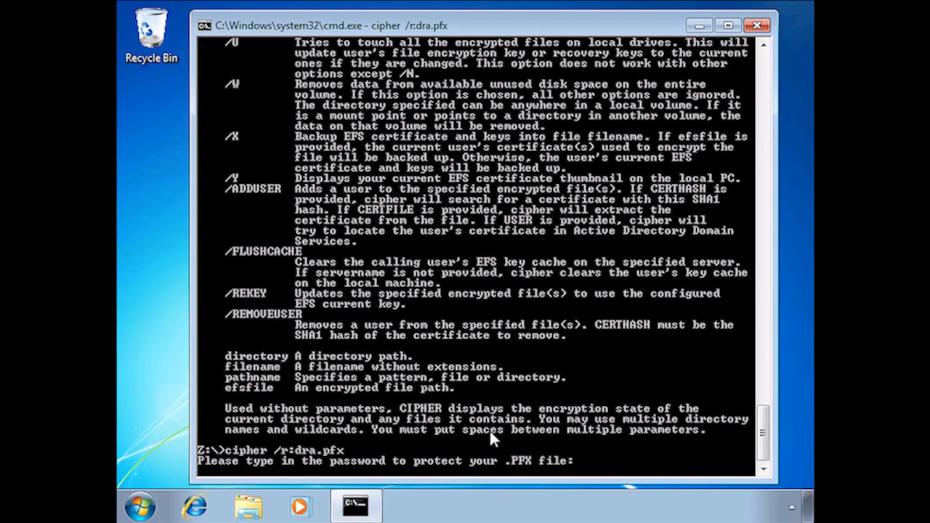
pyautogui.press('Return')
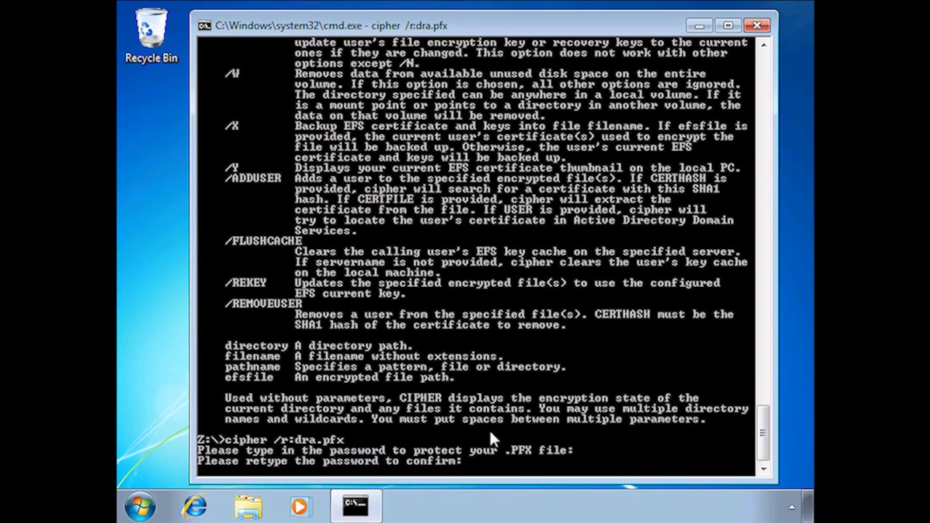
pyautogui.press('Return')
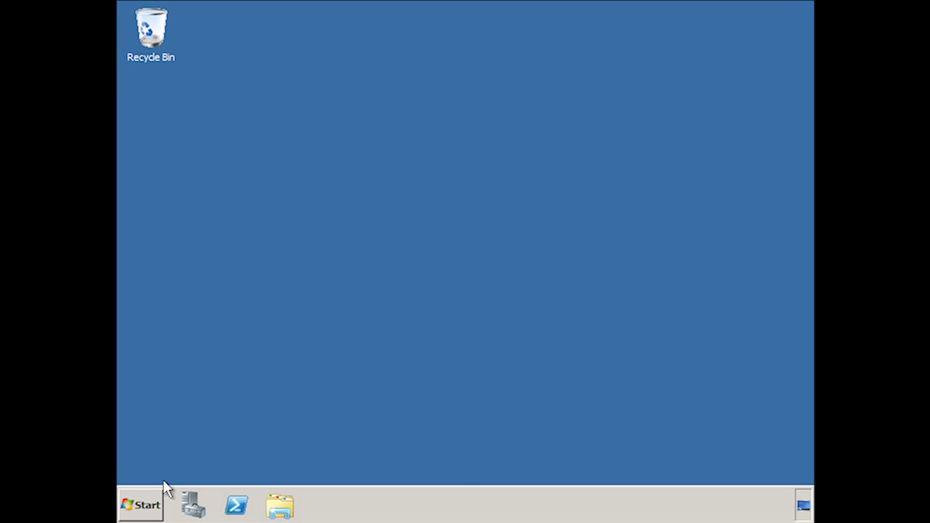
# Open Group Policy Management on the server and open the Default Domain Policy for editing
pyautogui.click(147, 502)
pyautogui.moveTo(401, 350)
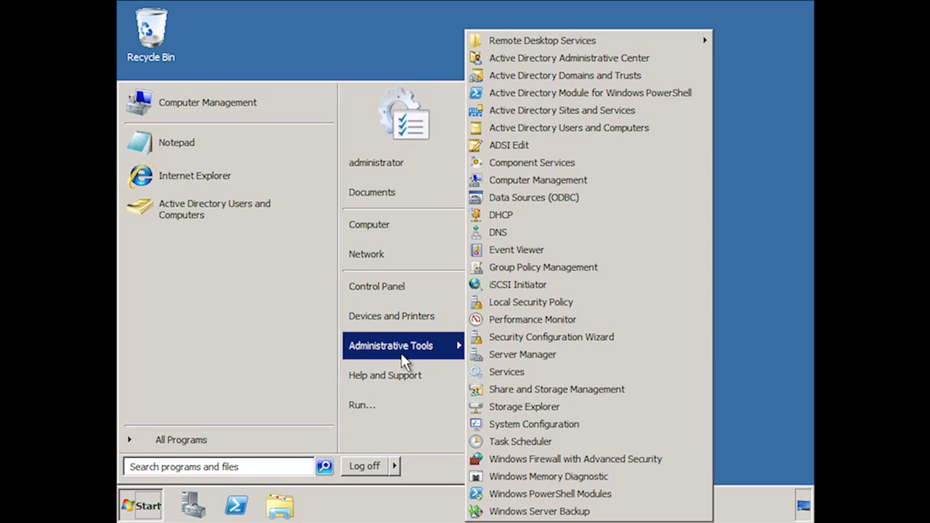
pyautogui.click(667, 268)
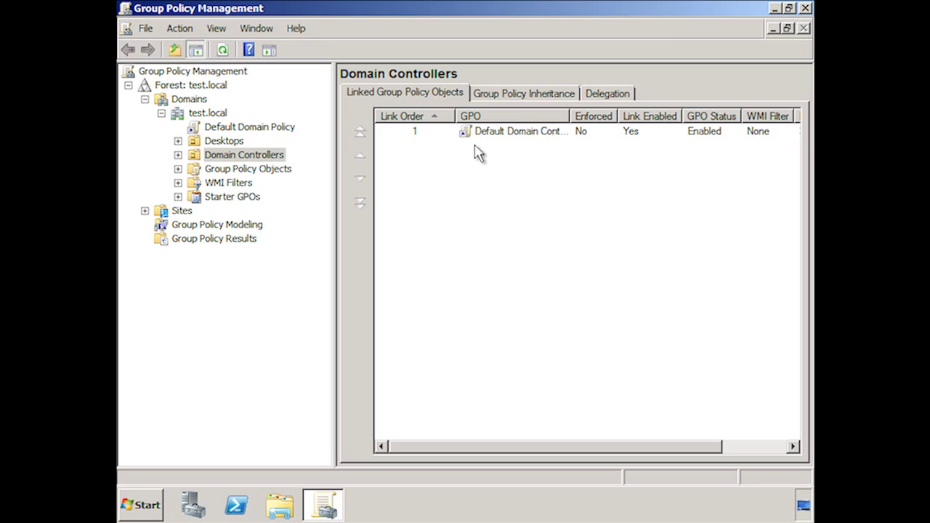
pyautogui.rightClick(269, 126)
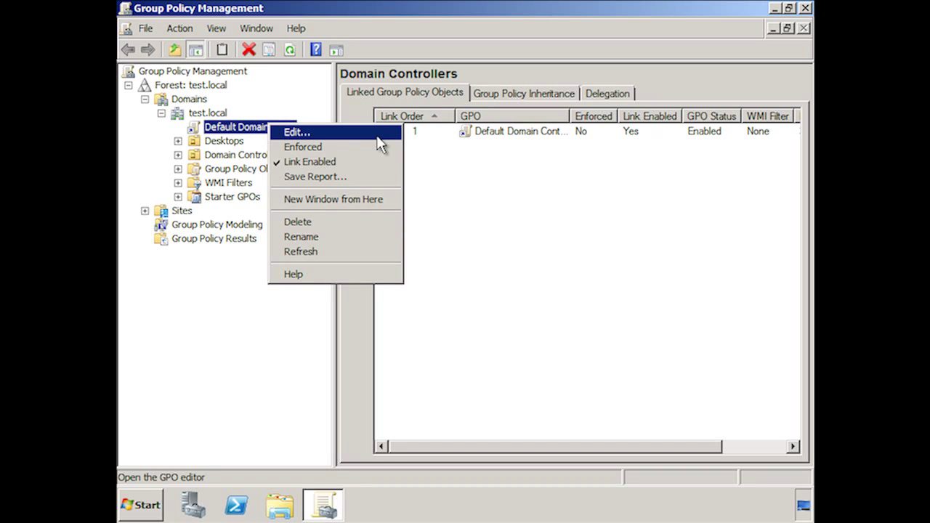
pyautogui.click(378, 137)
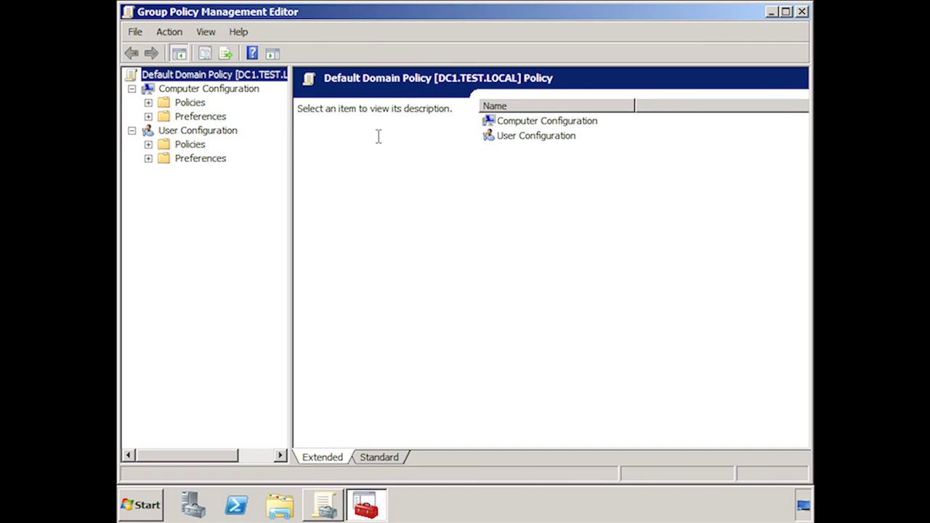
# Open the Encrypting File System policy under Computer Configuration, Windows Settings, Security Settings, Public Key Policies, and select the existing Administrator certificate
pyautogui.click(149, 102)
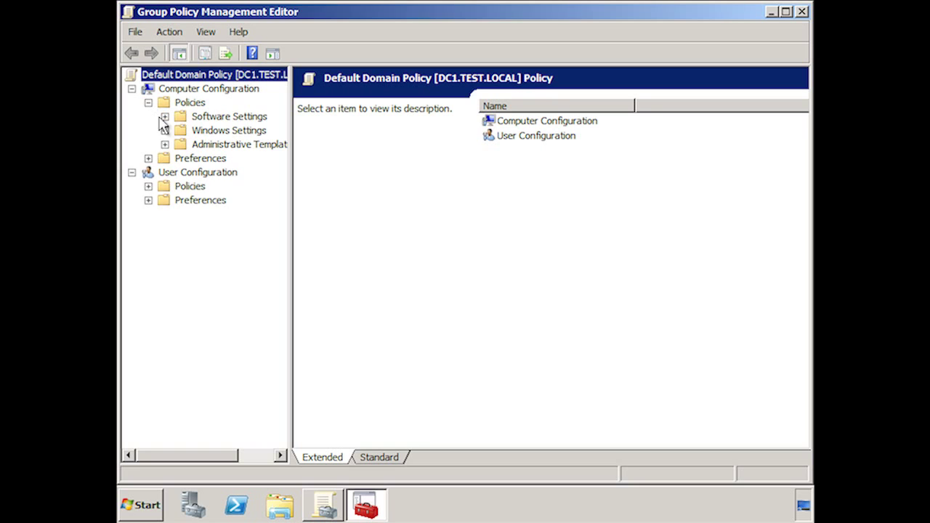
pyautogui.click(164, 130)
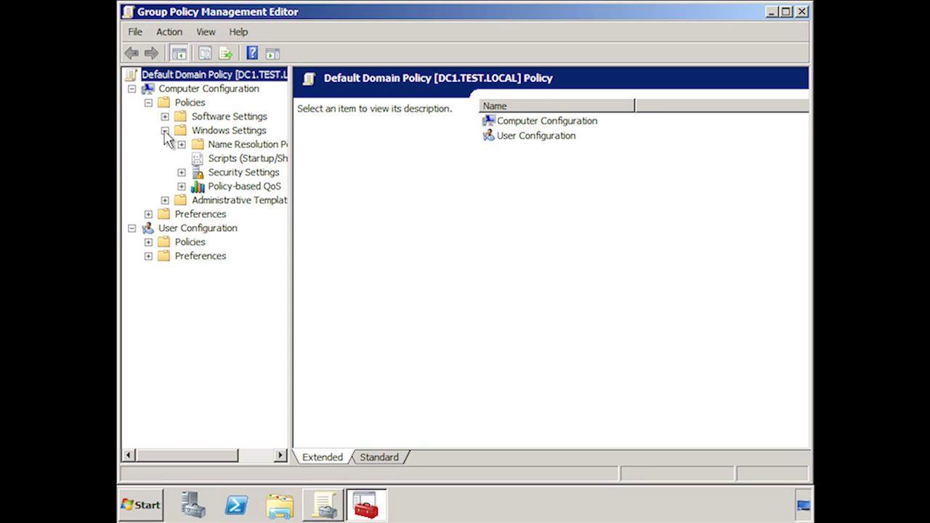
pyautogui.click(181, 172)
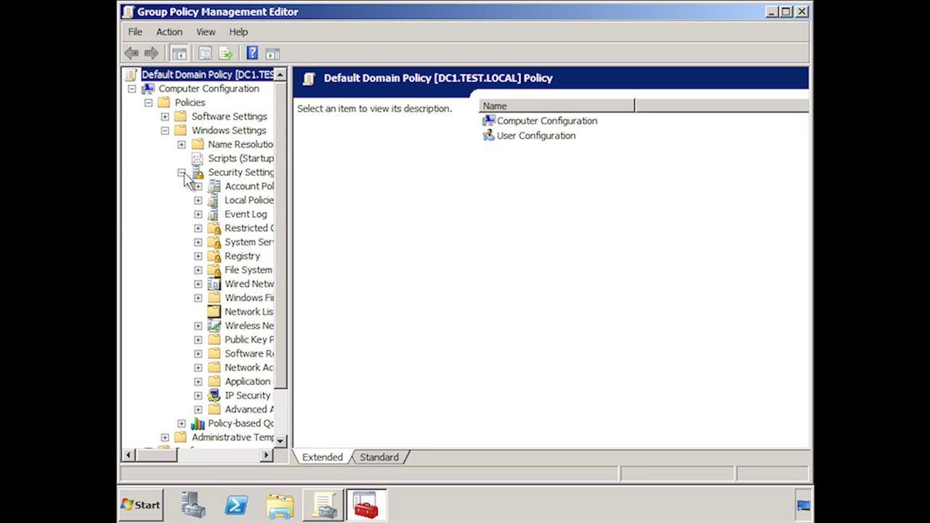
pyautogui.click(198, 339)
pyautogui.moveTo(290, 314); pyautogui.dragTo(414, 320)
pyautogui.click(317, 327)
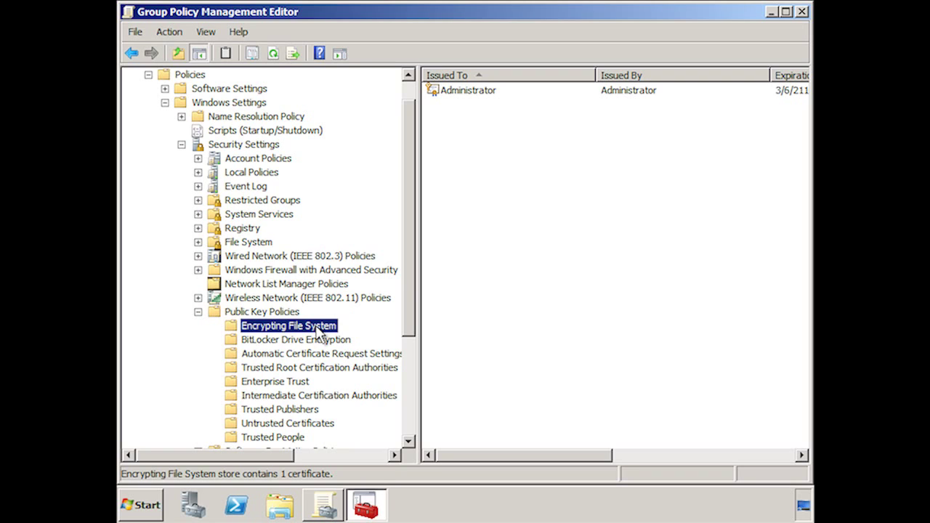
pyautogui.click(480, 93)
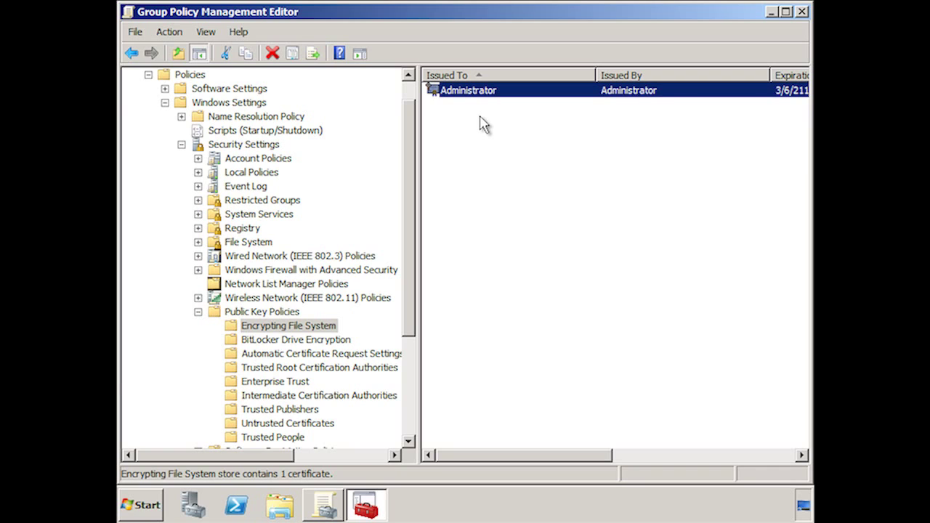
# Start adding an EFS data recovery agent and load the dra.pfx certificate from the Security share on \\fs4, agreeing to install it
pyautogui.rightClick(320, 328)
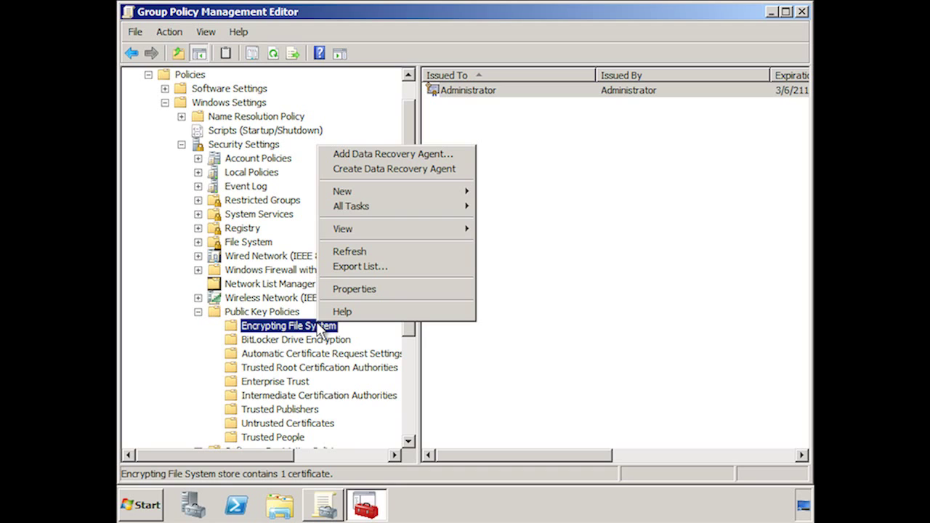
pyautogui.click(469, 159)
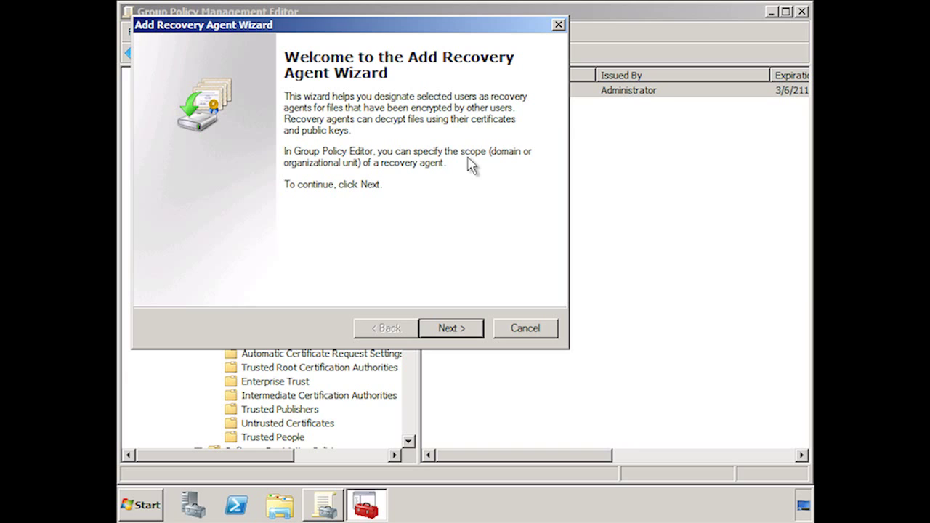
pyautogui.click(473, 338)
pyautogui.click(521, 198)
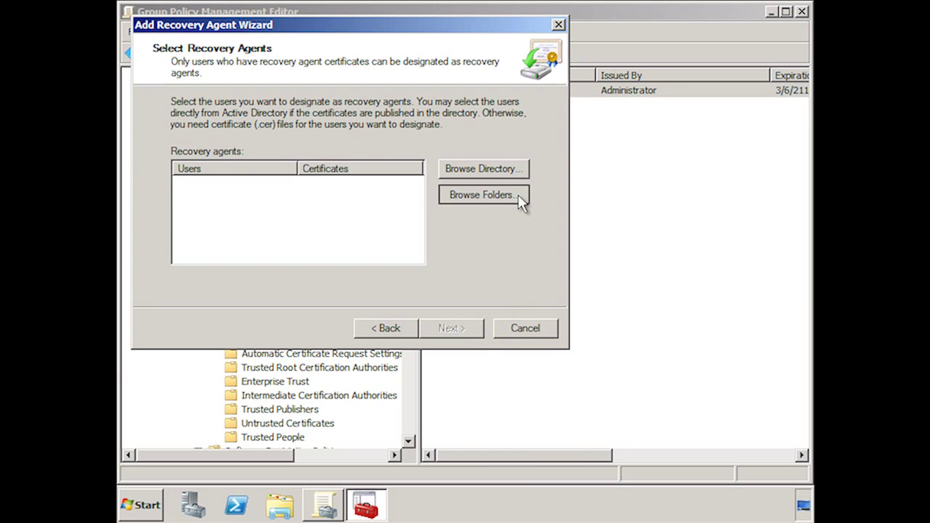
pyautogui.write('\\\\fs4')
pyautogui.press('Return')
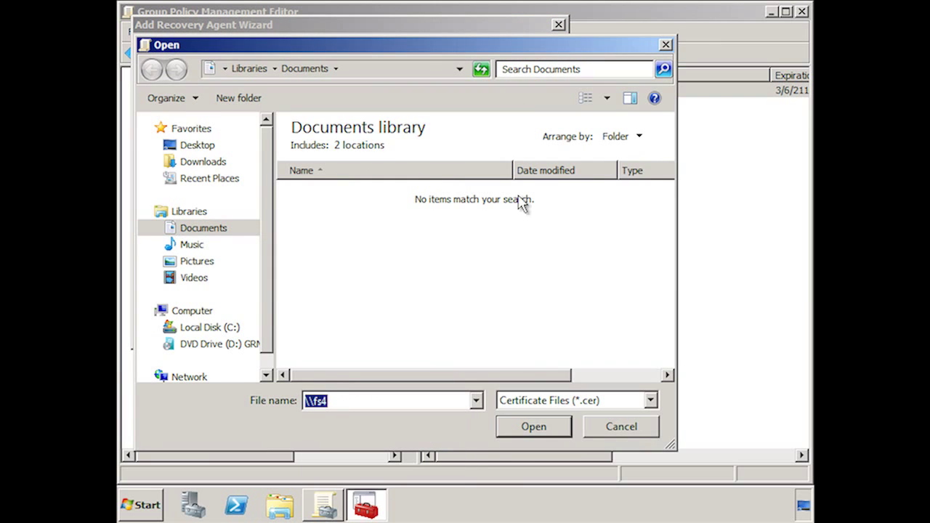
pyautogui.click(356, 201)
pyautogui.doubleClick(356, 200)
pyautogui.click(324, 151)
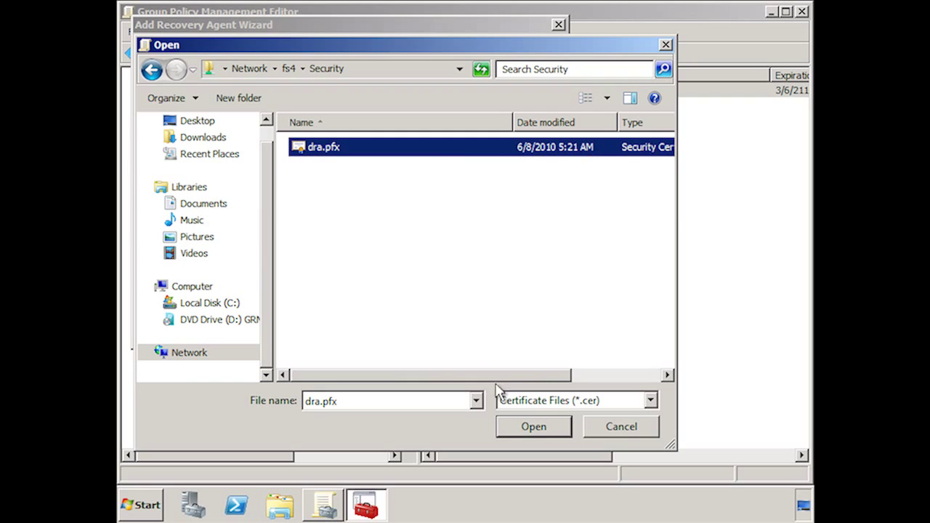
pyautogui.click(546, 428)
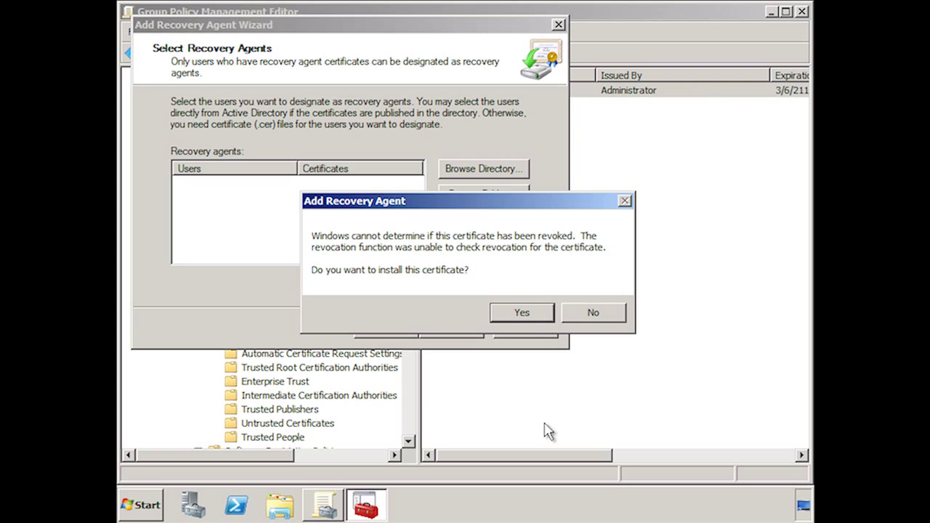
pyautogui.click(517, 318)
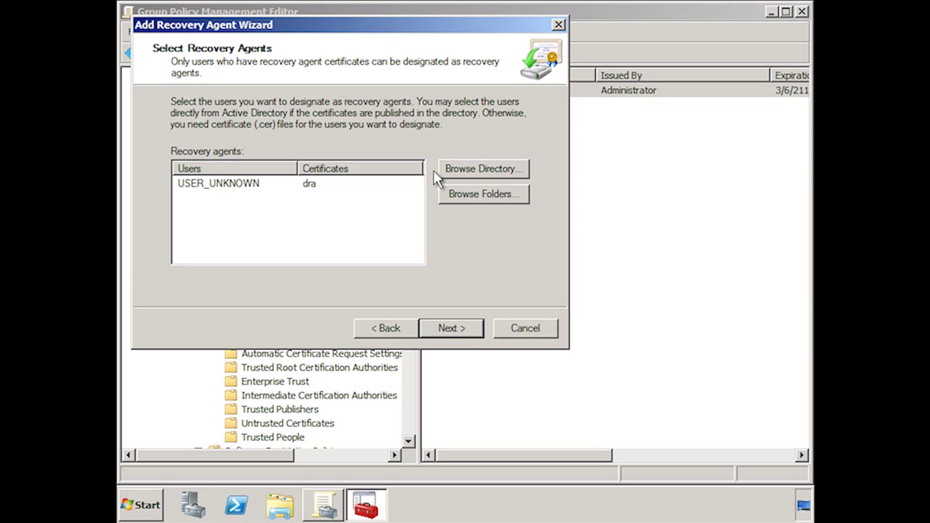
# Complete the Add Recovery Agent wizard and select the added dra certificate in the Encrypting File System policy
pyautogui.click(471, 337)
pyautogui.click(470, 337)
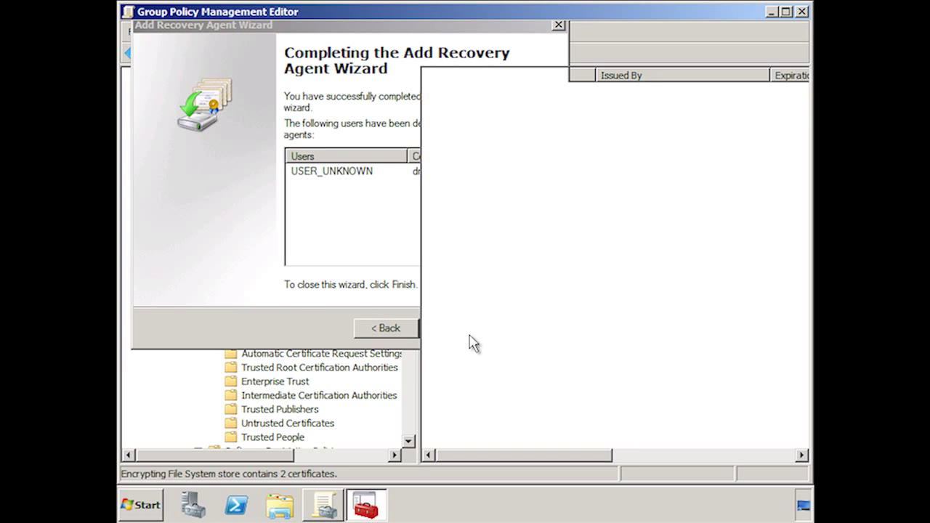
pyautogui.click(445, 106)
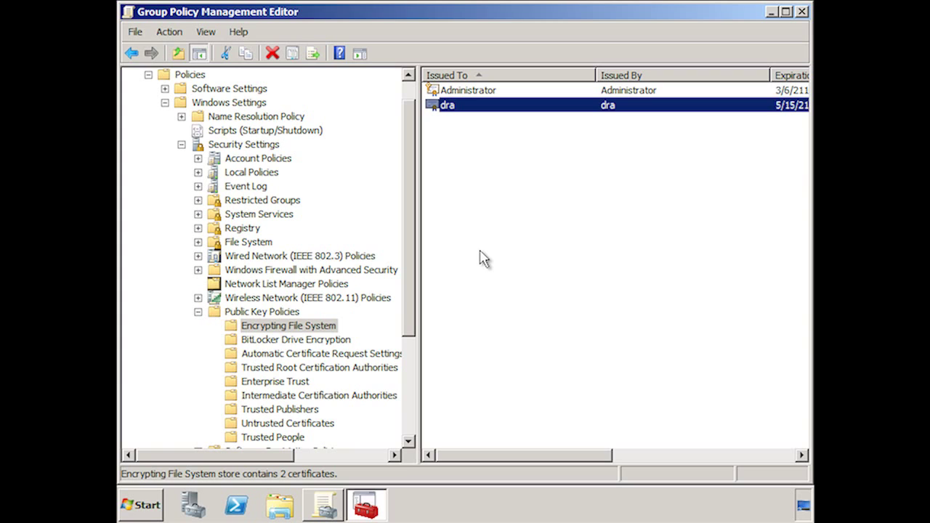
# Set file encryption using EFS to Allow in the Encrypting File System properties, and close the policy editor and Group Policy Management
pyautogui.rightClick(323, 333)
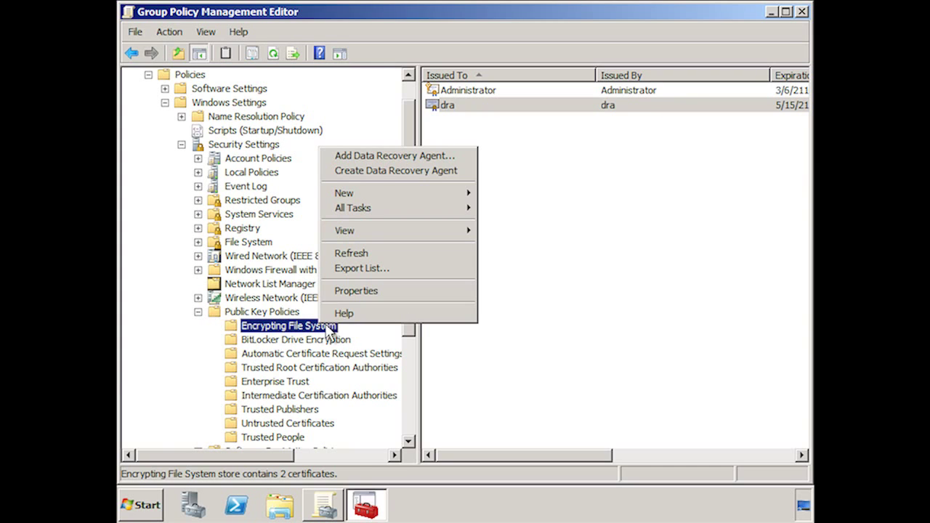
pyautogui.click(440, 301)
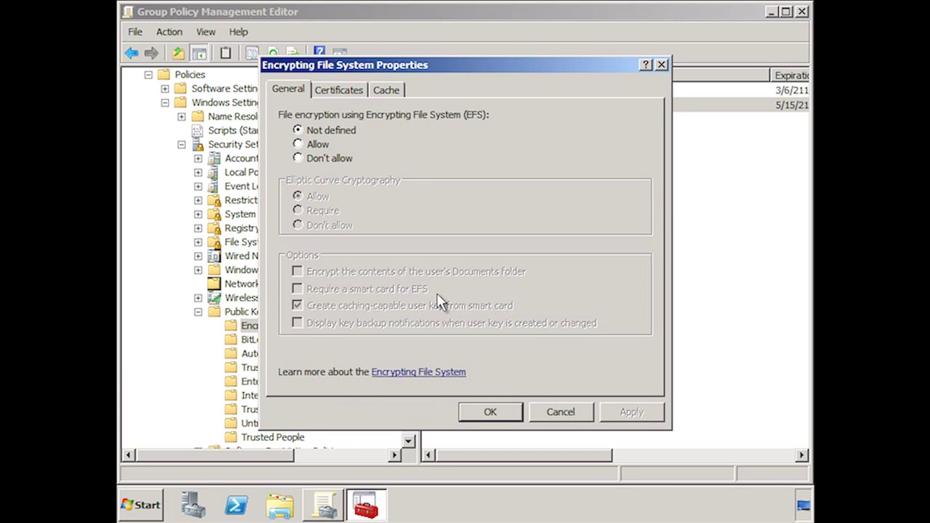
pyautogui.click(298, 143)
pyautogui.click(297, 158)
pyautogui.click(302, 145)
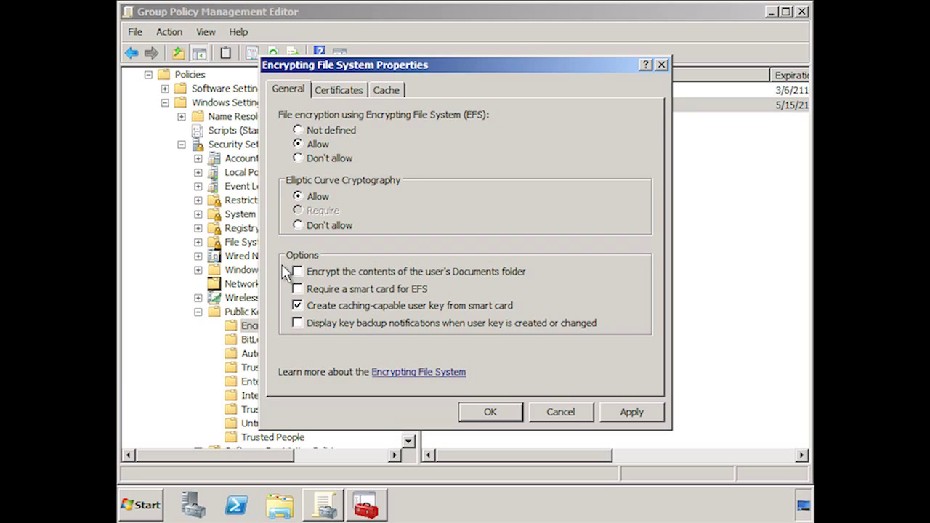
pyautogui.click(512, 416)
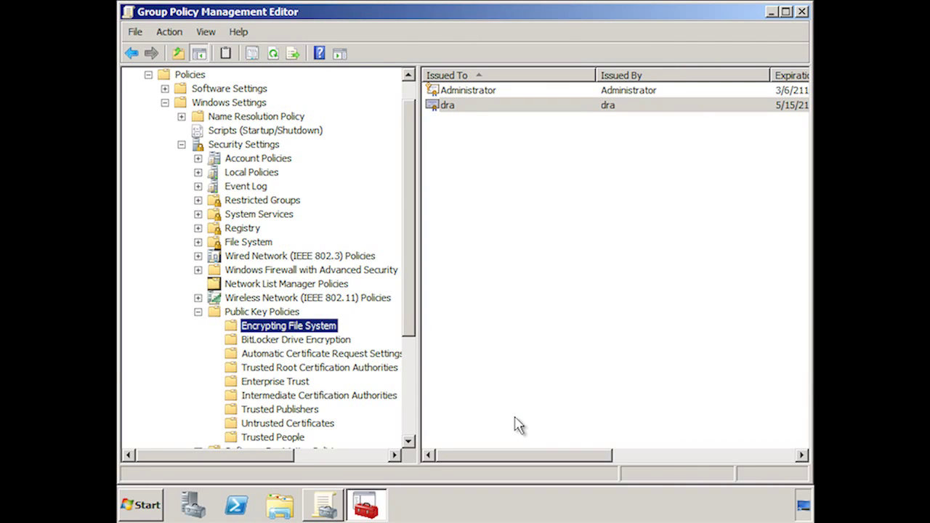
pyautogui.click(802, 12)
pyautogui.click(804, 9)
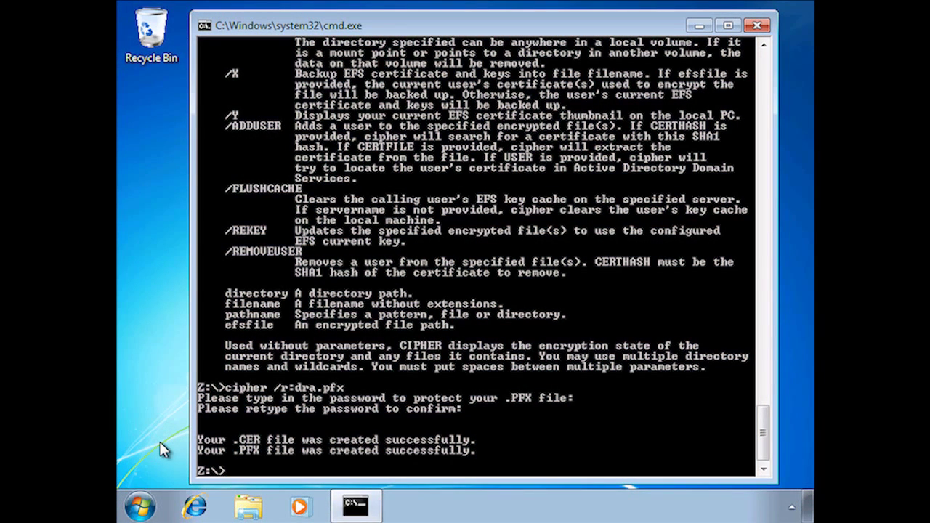
# Refresh the Windows 7 client's group policy with gpupdate /force and decline the restart
pyautogui.write('gpupdate /force')
pyautogui.press('Return')
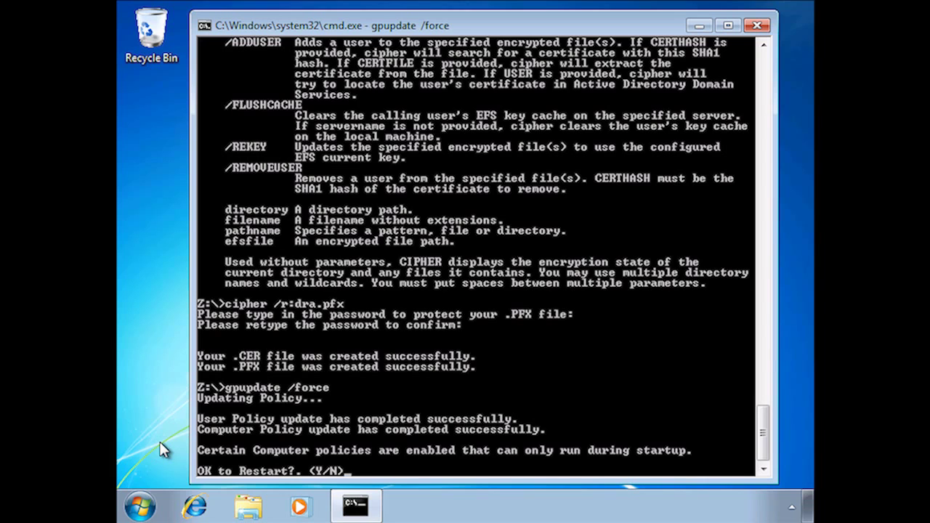
pyautogui.write('n')
pyautogui.press('Return')
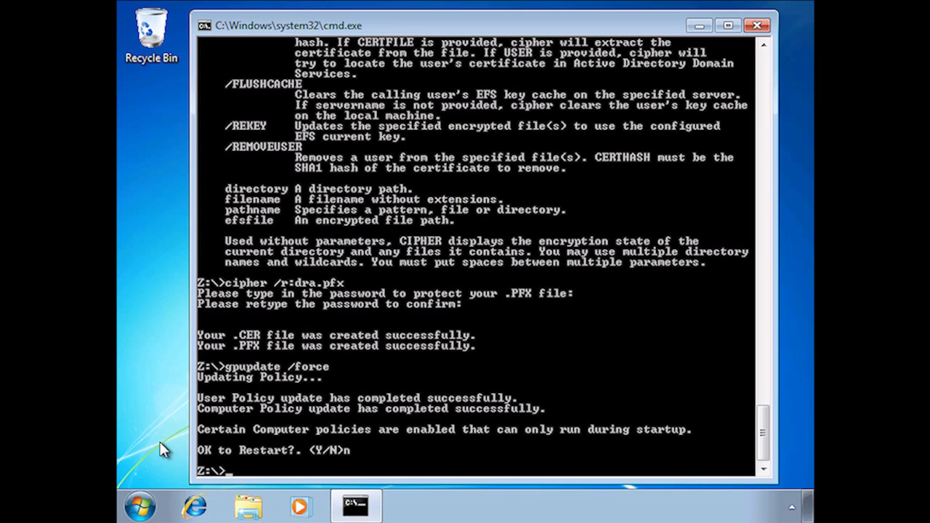
# Encrypt the My Documents folder in the Documents library, applying the change to the folder, subfolders and files
pyautogui.click(252, 511)
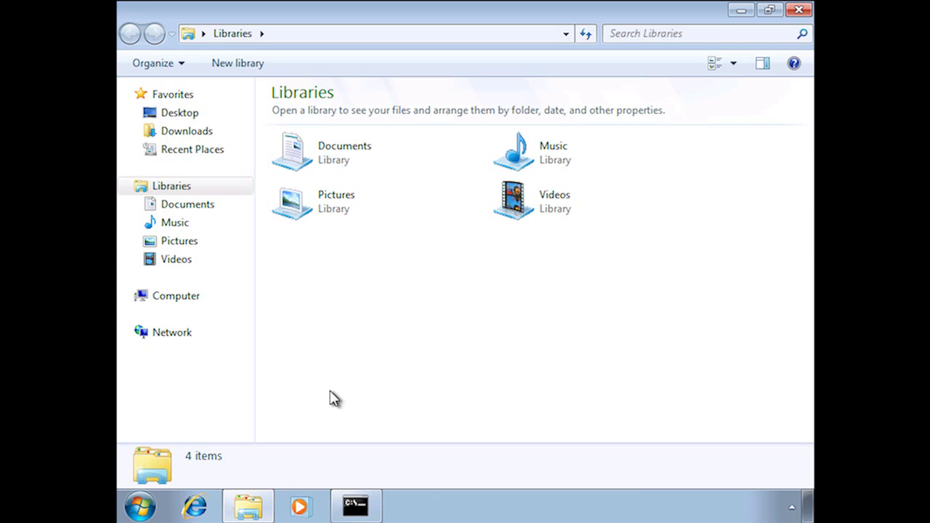
pyautogui.click(192, 206)
pyautogui.click(136, 204)
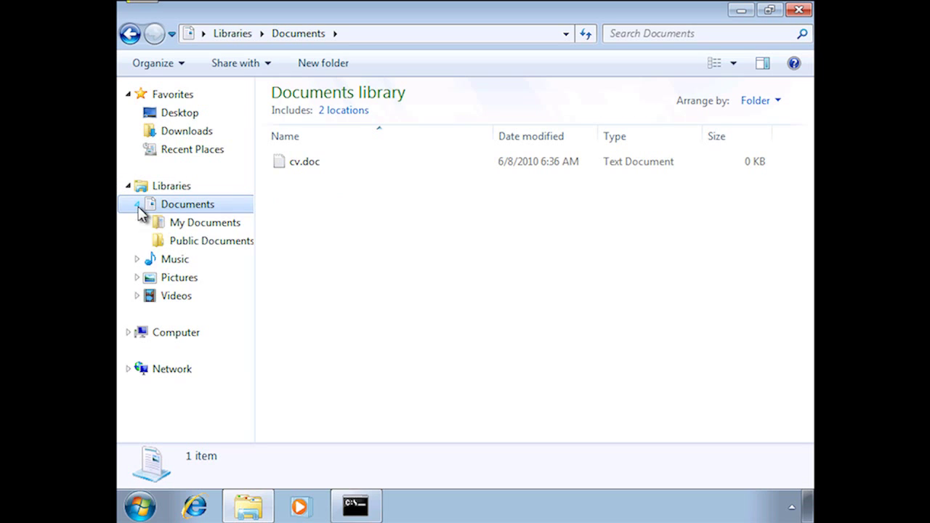
pyautogui.rightClick(218, 231)
pyautogui.click(368, 478)
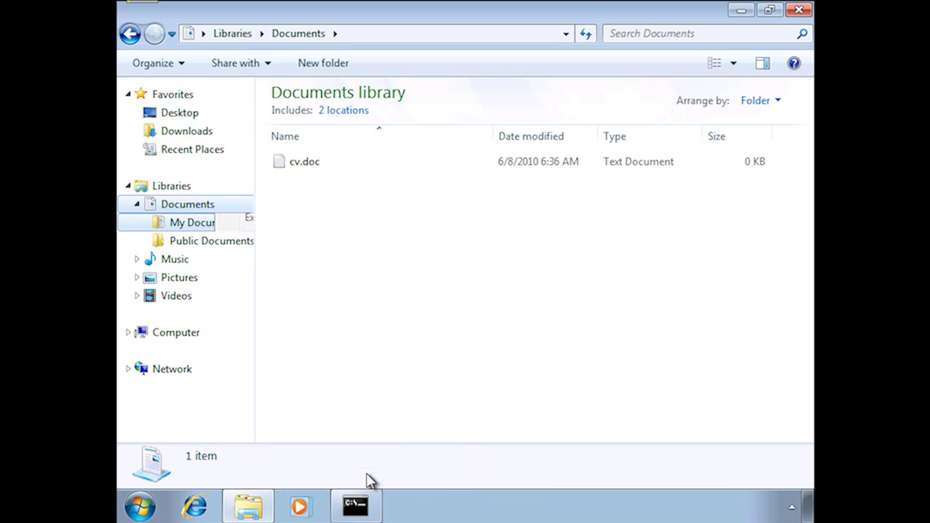
pyautogui.click(619, 355)
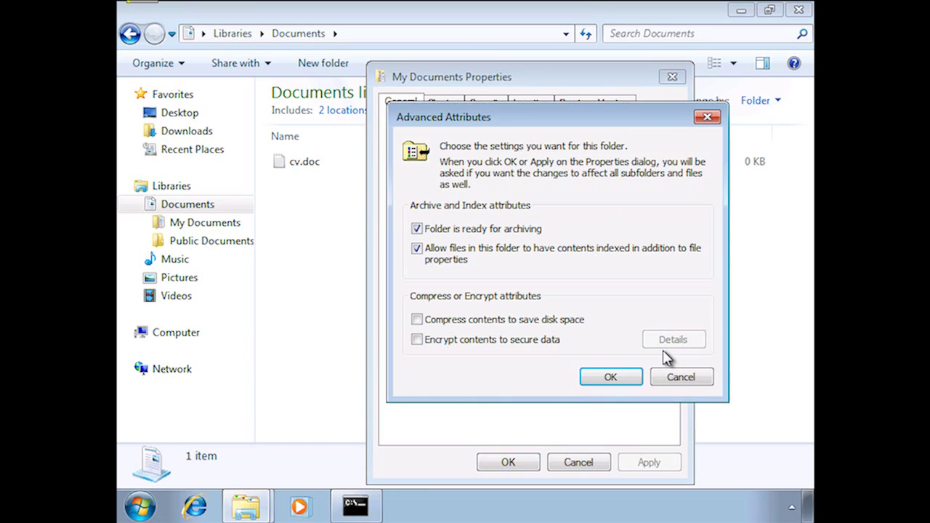
pyautogui.click(508, 341)
pyautogui.click(613, 378)
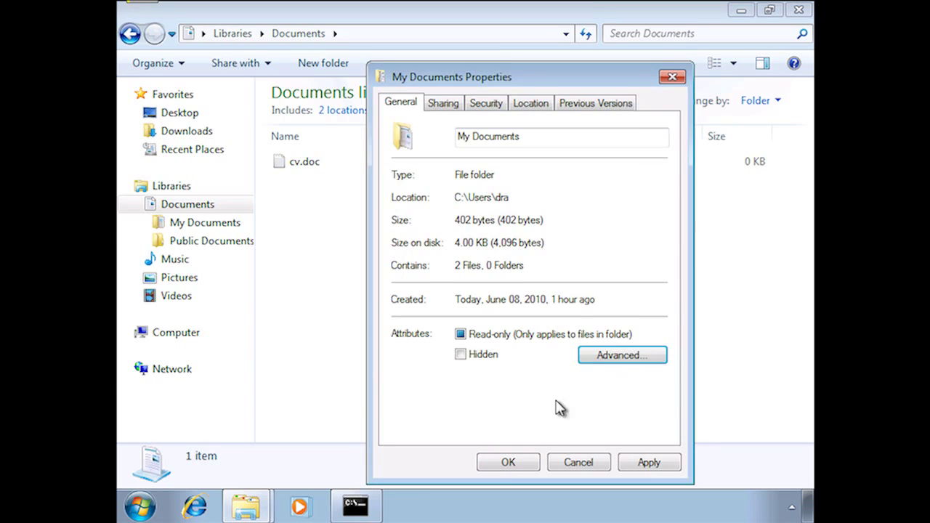
pyautogui.click(507, 465)
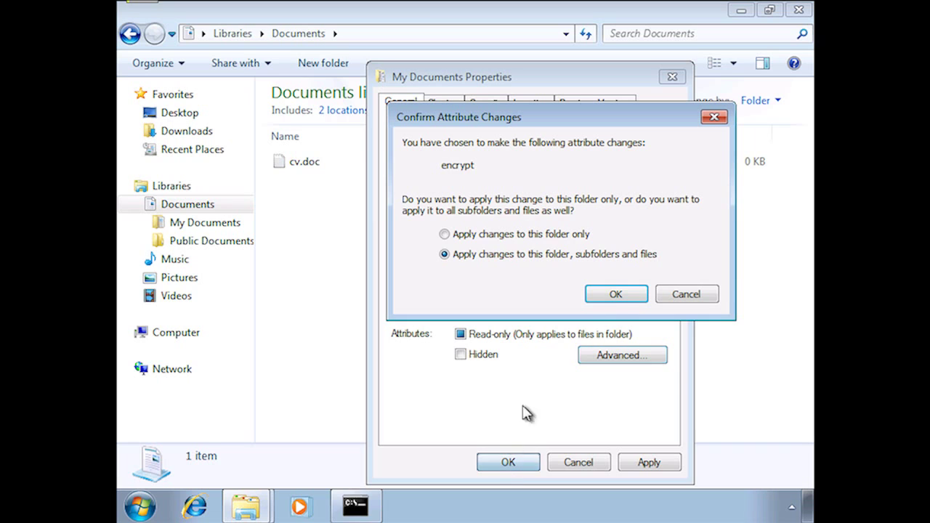
pyautogui.click(628, 297)
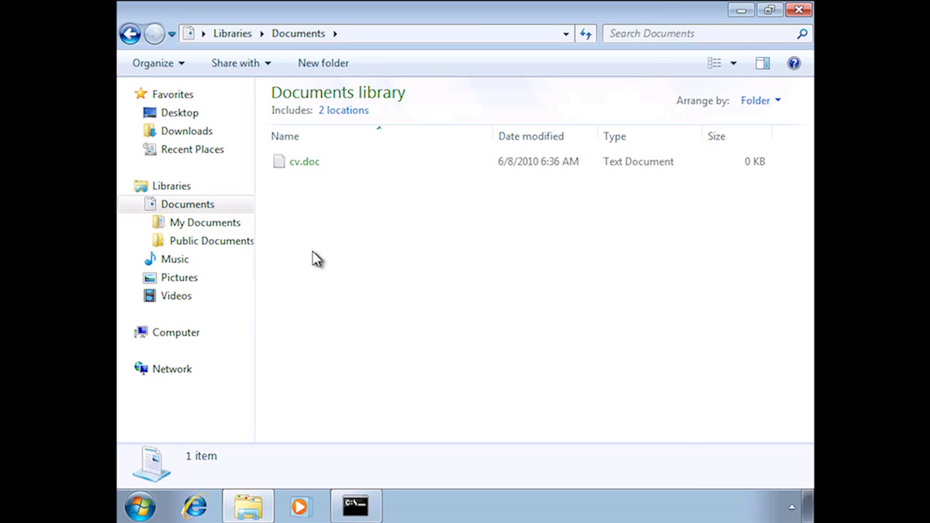
# Check the encryption setting in the My Documents folder's advanced attributes and close its properties
pyautogui.rightClick(198, 222)
pyautogui.click(399, 477)
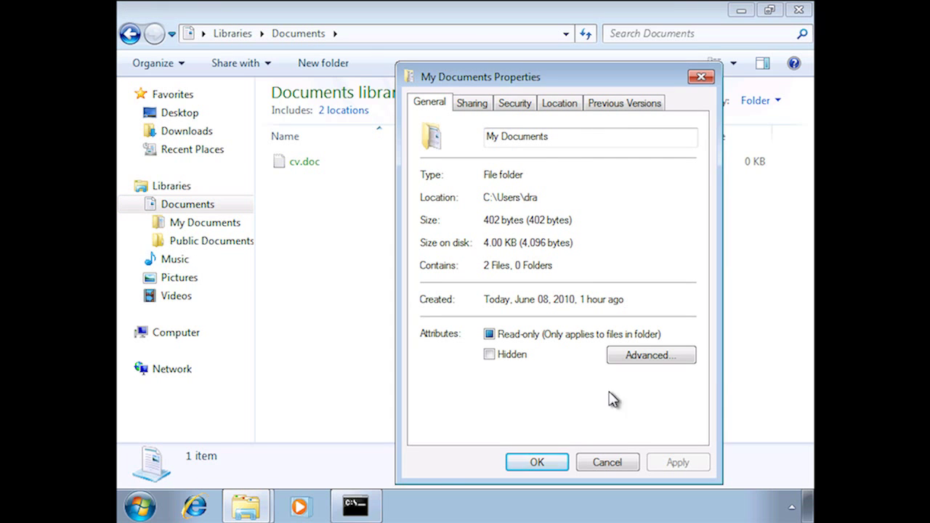
pyautogui.click(685, 358)
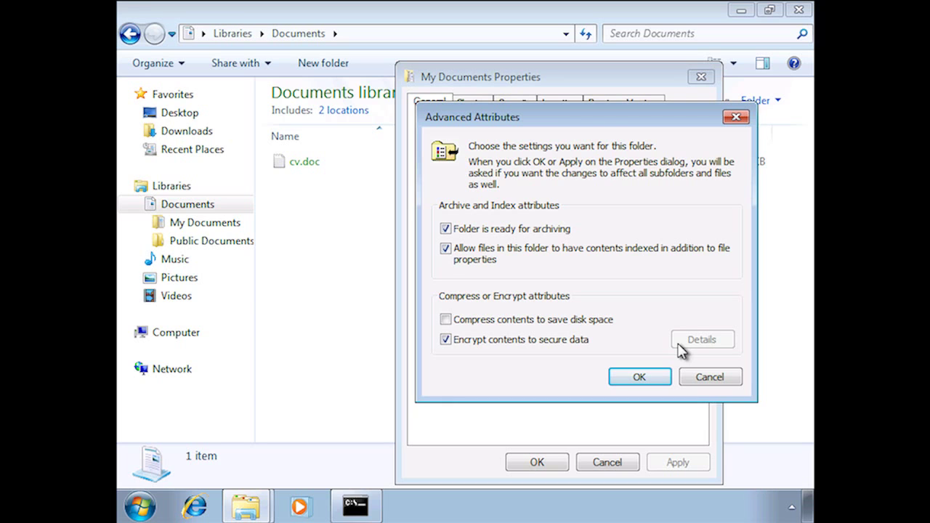
pyautogui.click(639, 377)
pyautogui.click(537, 462)
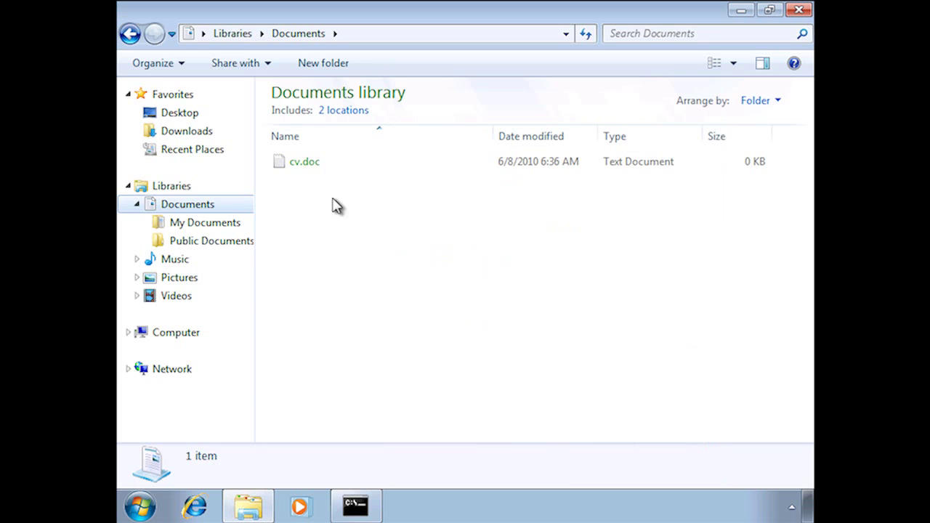
# View the encryption access details of cv.doc and select dra's entry among the recovery certificates
pyautogui.rightClick(292, 161)
pyautogui.click(451, 479)
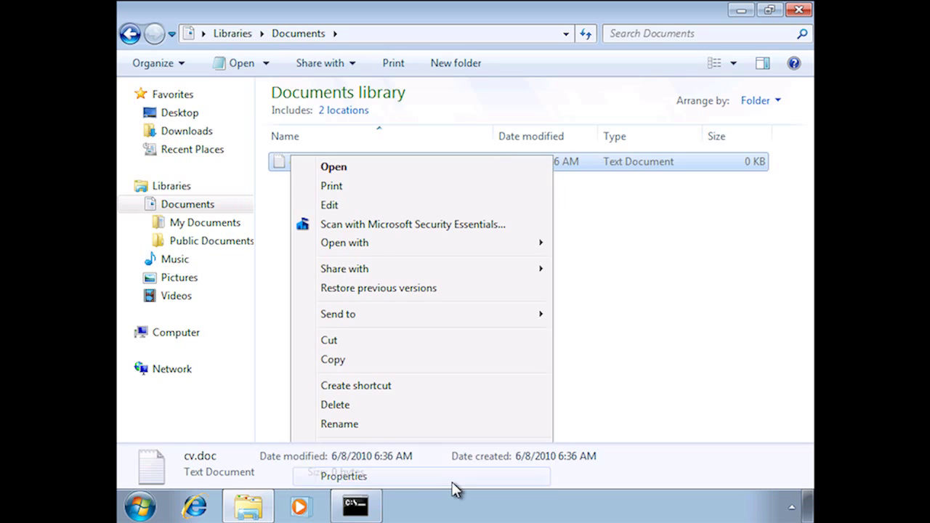
pyautogui.click(589, 379)
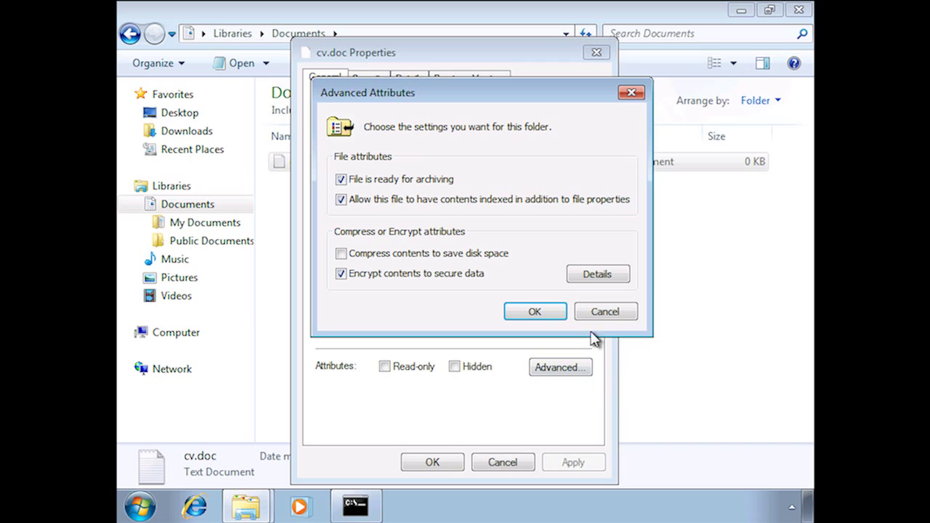
pyautogui.click(630, 284)
pyautogui.click(325, 315)
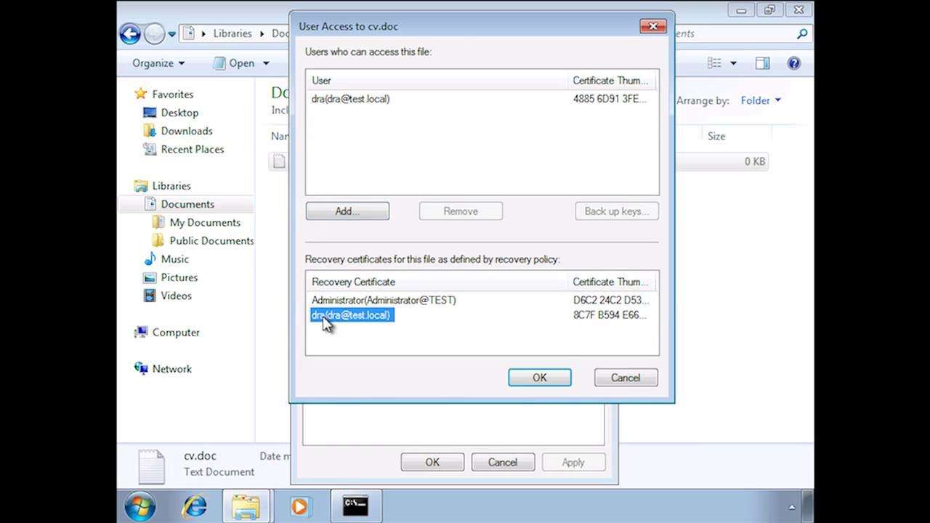